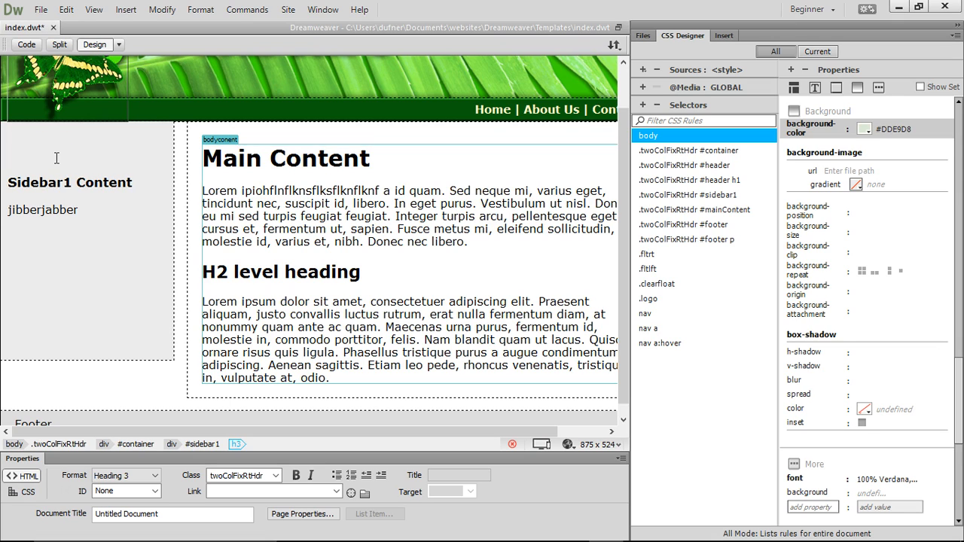
Step: Show the layout properties of the #sidebar1 rule and delete the empty line above the Sidebar1 Content heading
left_click(40, 161)
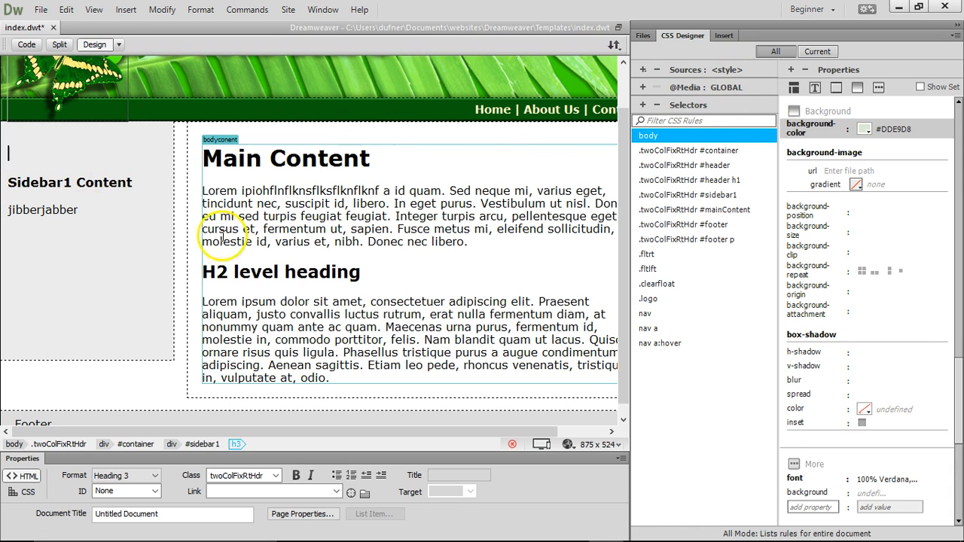
left_click(718, 195)
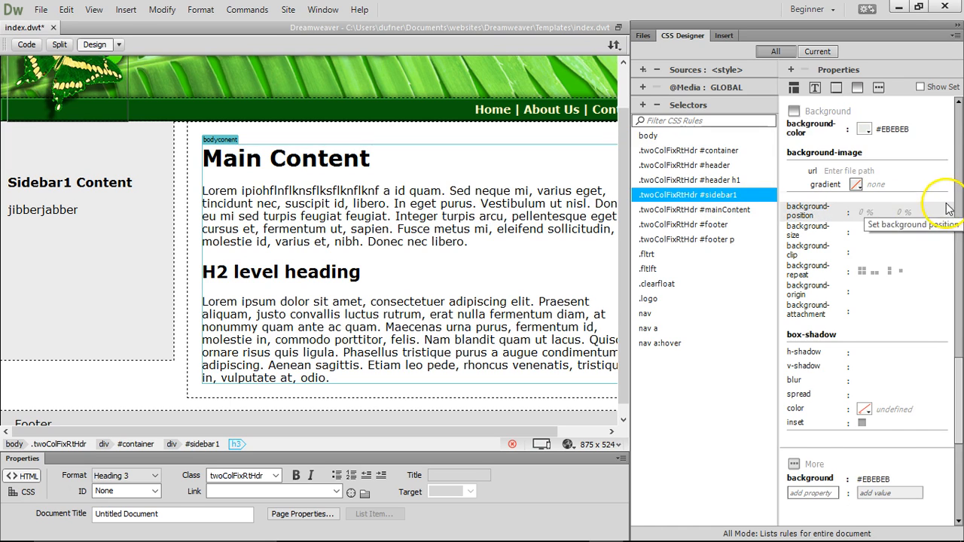
scroll(957, 196, "up", 5)
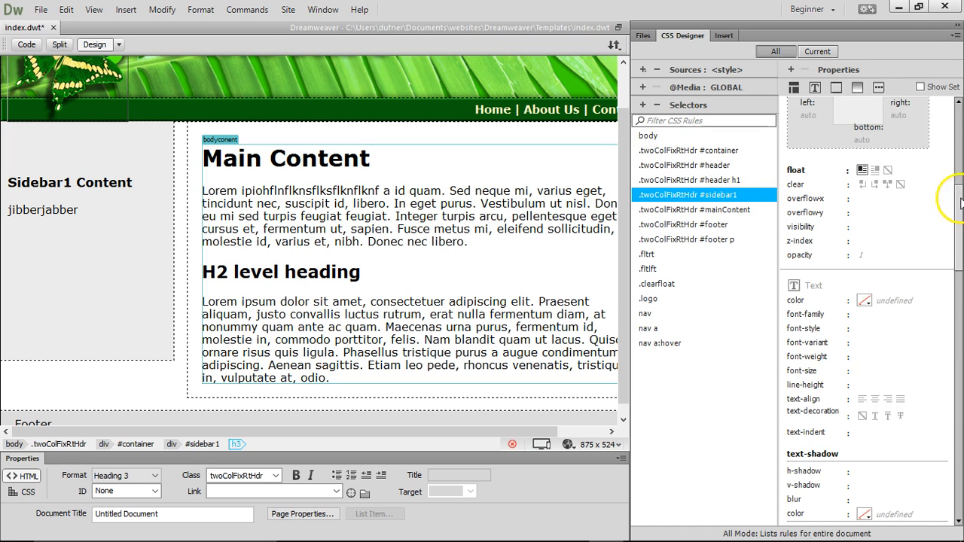
scroll(956, 124, "up", 5)
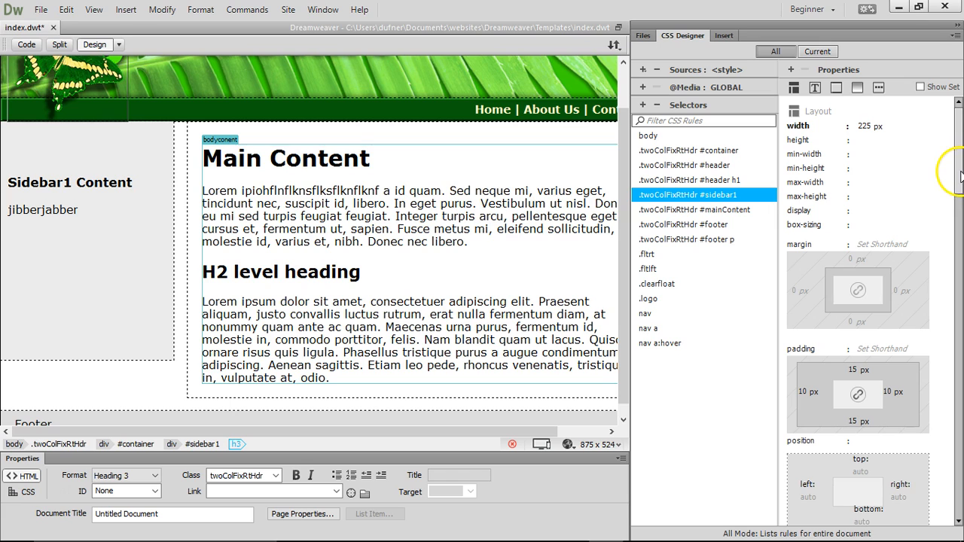
scroll(956, 192, "down", 4)
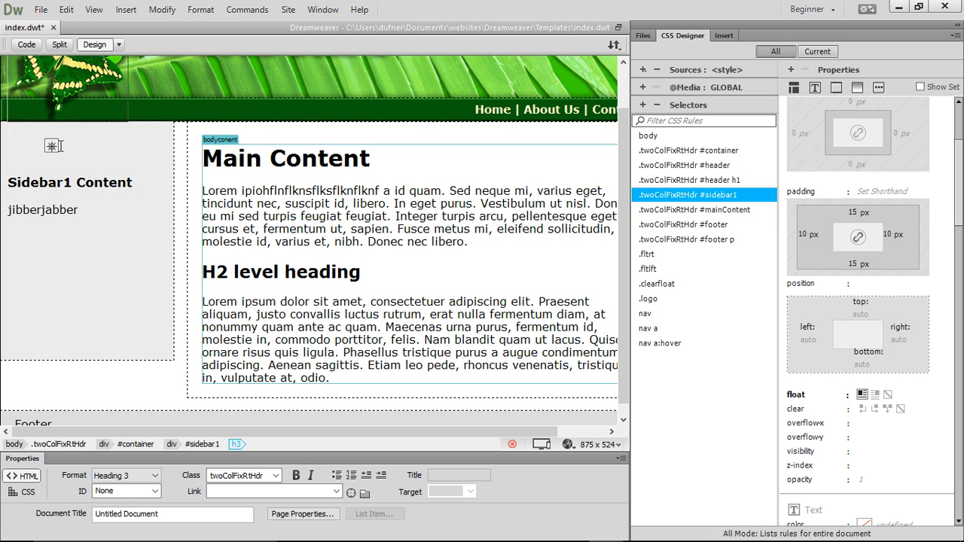
key("Delete")
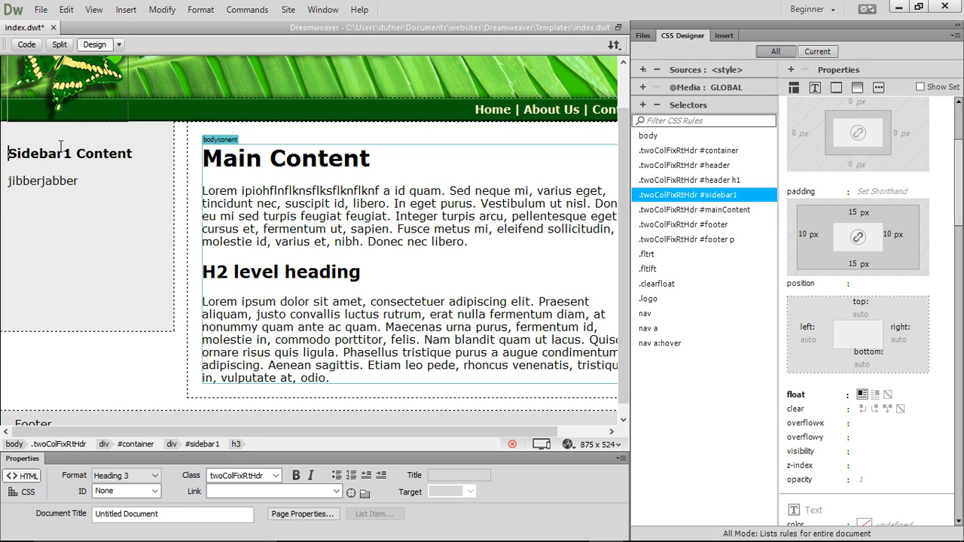
Step: Set the padding of the #sidebar1 rule to 0 px on all four sides
left_click(173, 186)
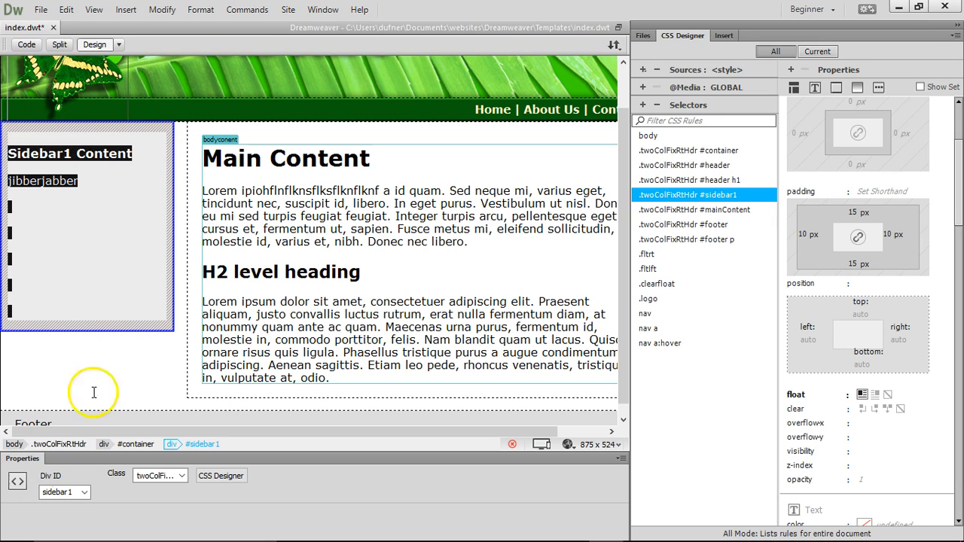
left_click(39, 154)
left_click_drag(19, 154, 21, 130)
left_click(166, 128)
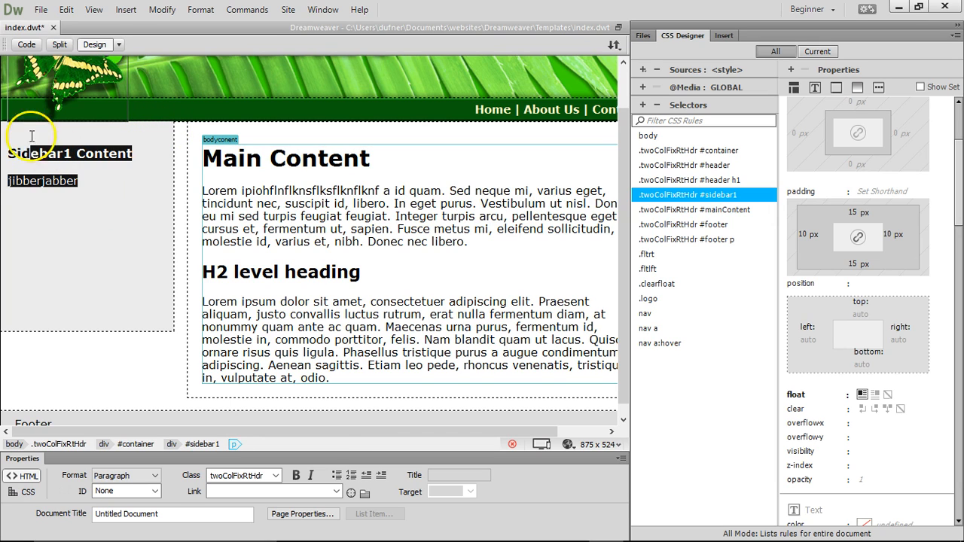
left_click(198, 445)
left_click(859, 212)
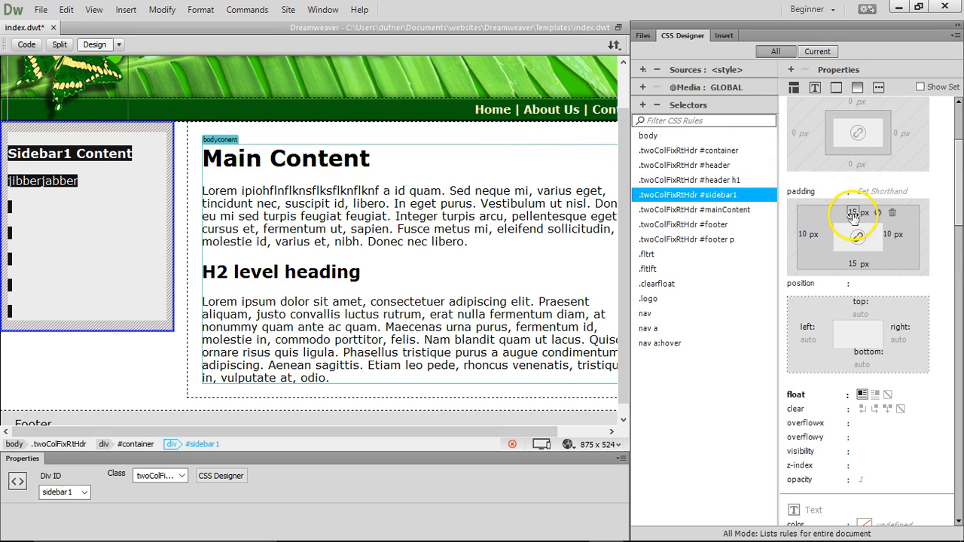
type("0")
left_click(808, 234)
type("0")
left_click(889, 236)
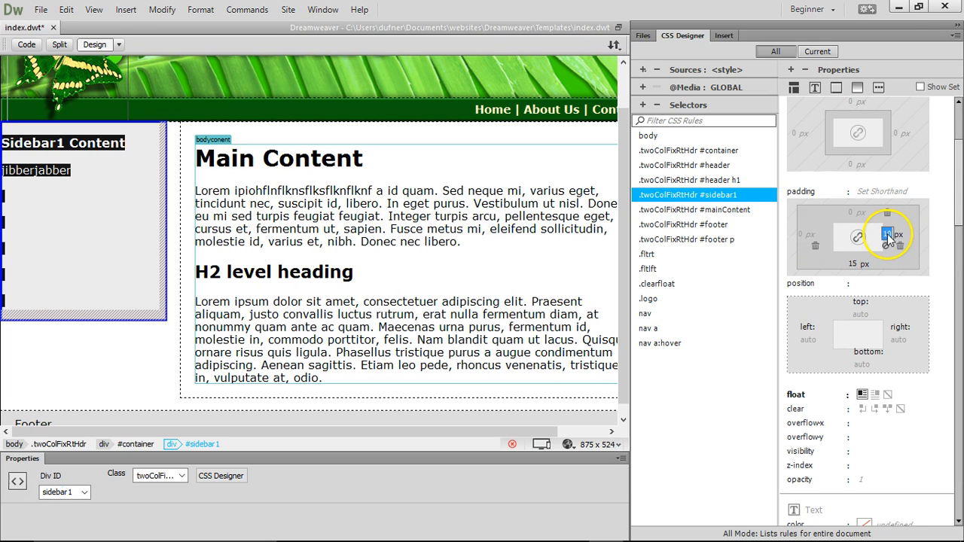
type("0")
left_click(856, 263)
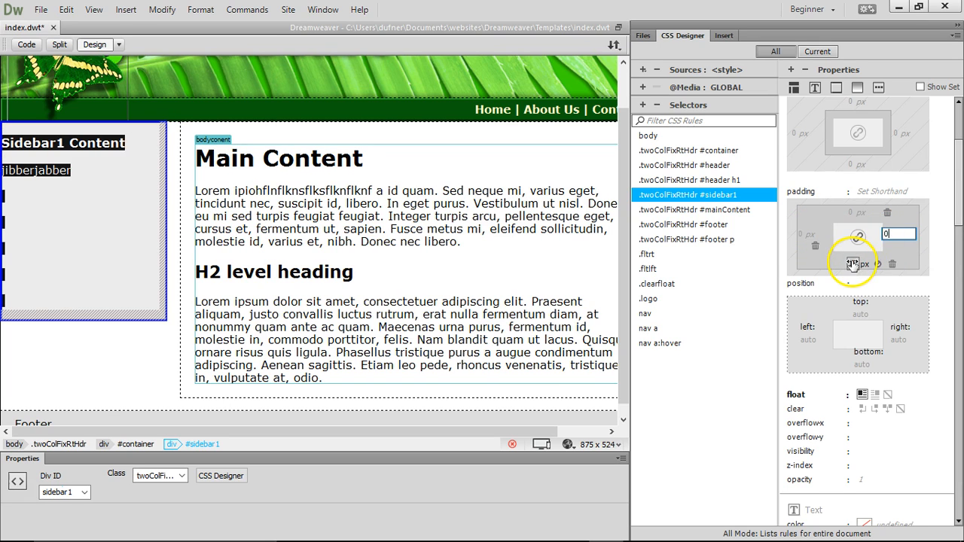
key("Return")
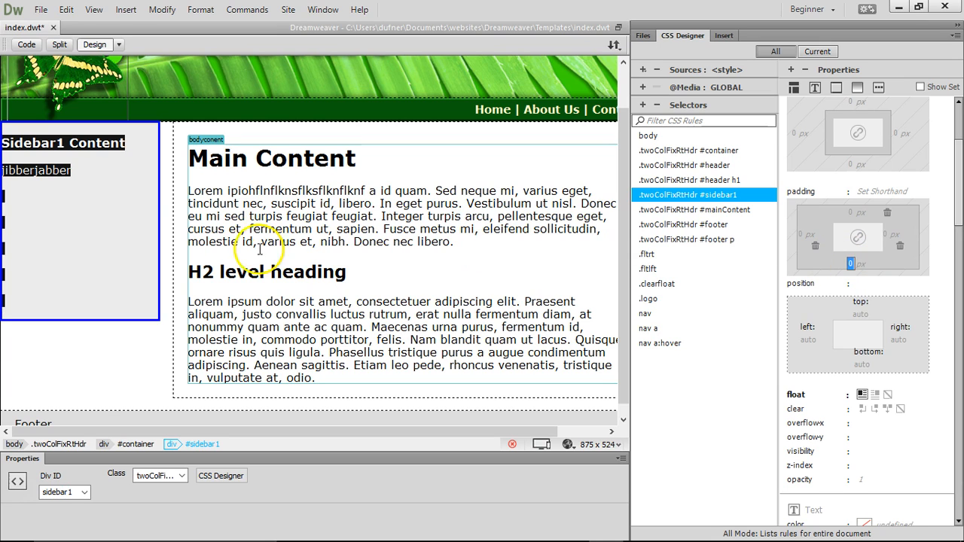
Step: Delete the entire Sidebar1 Content h3 element from the sidebar1 div in the page code
left_click(62, 170)
left_click(58, 143)
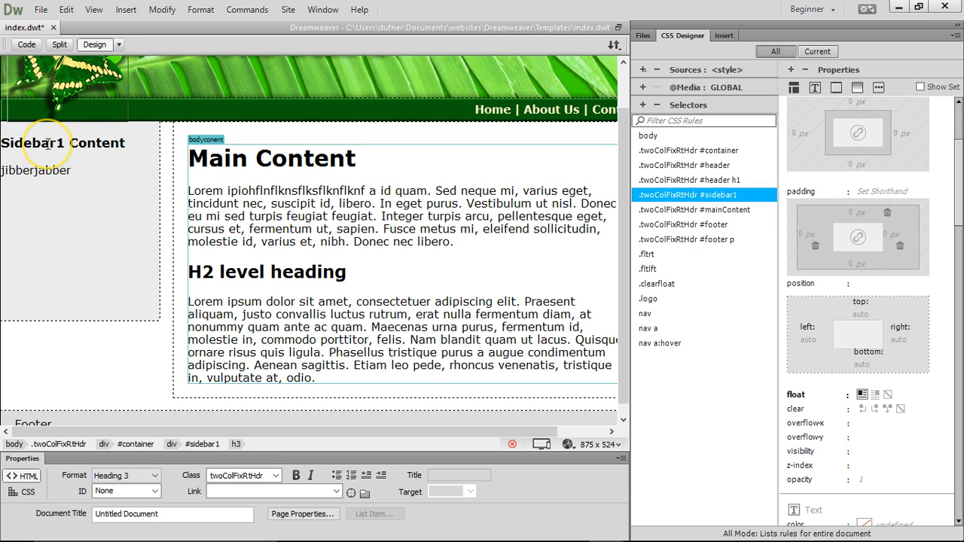
left_click_drag(71, 170, 2, 143)
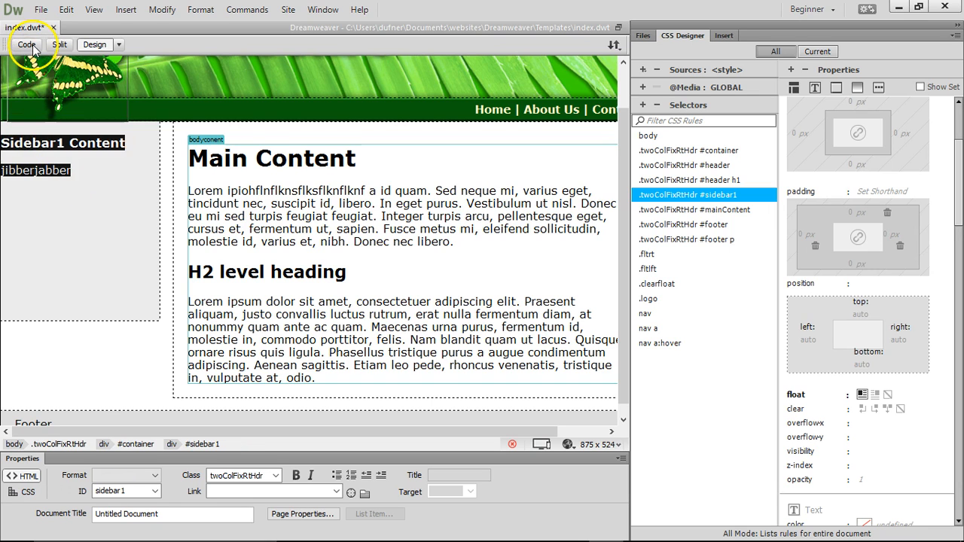
left_click(30, 44)
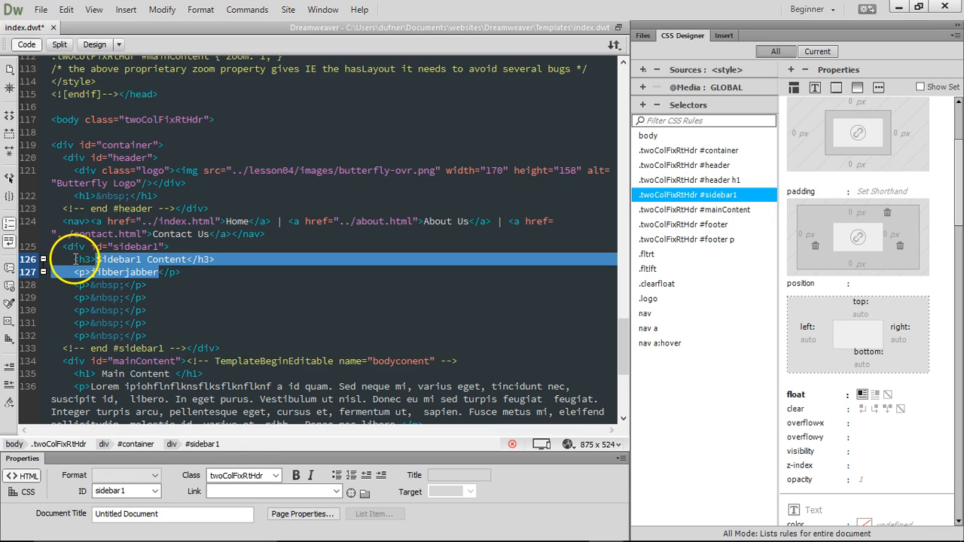
left_click(75, 259)
left_click_drag(76, 259, 214, 260)
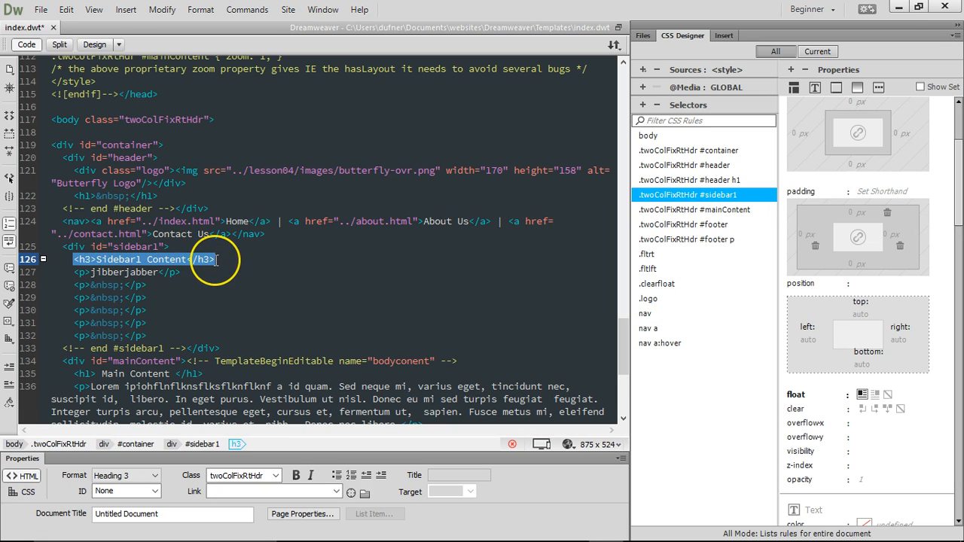
key("Delete")
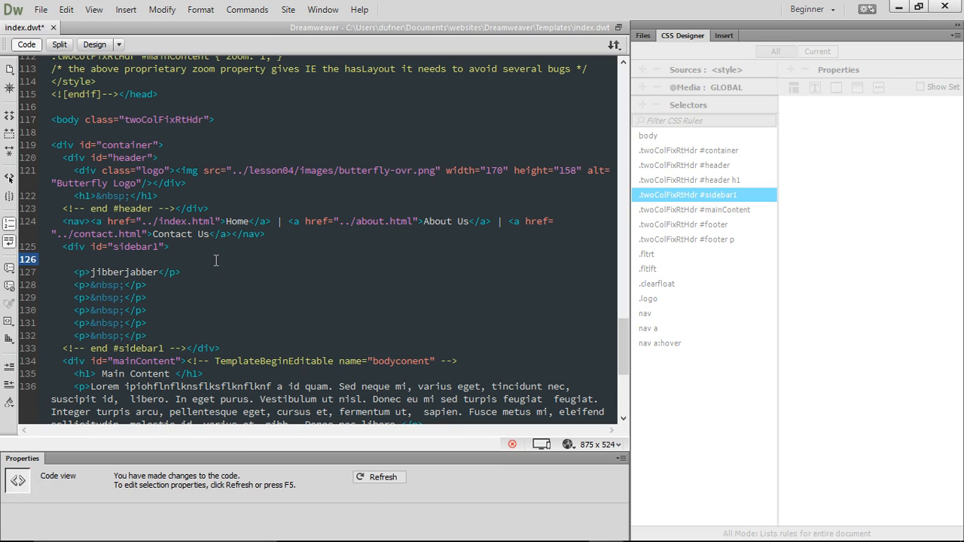
Step: Replace the "jibberjabber" paragraph text in the sidebar code with "Tips To Make a GreenStart"
left_click_drag(91, 273, 159, 273)
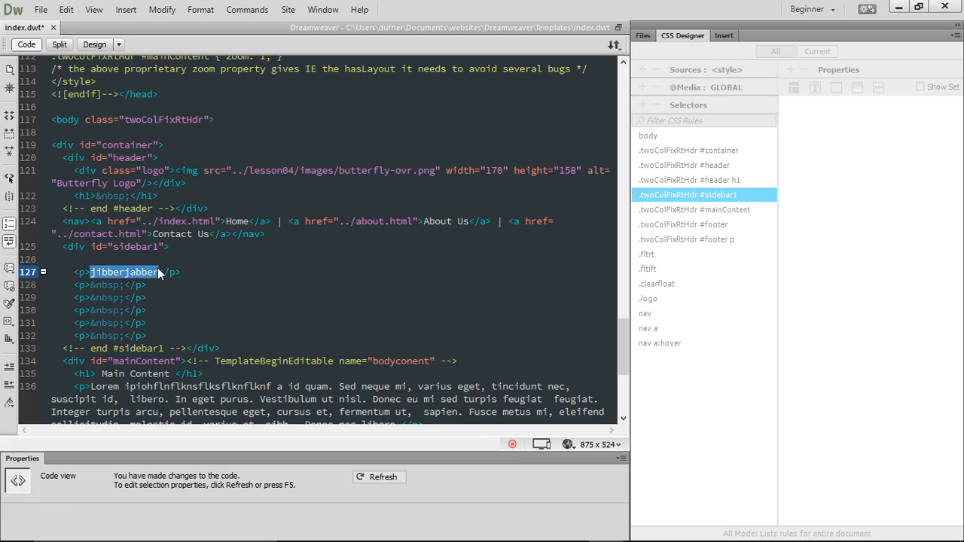
key("BackSpace")
type("Tips ")
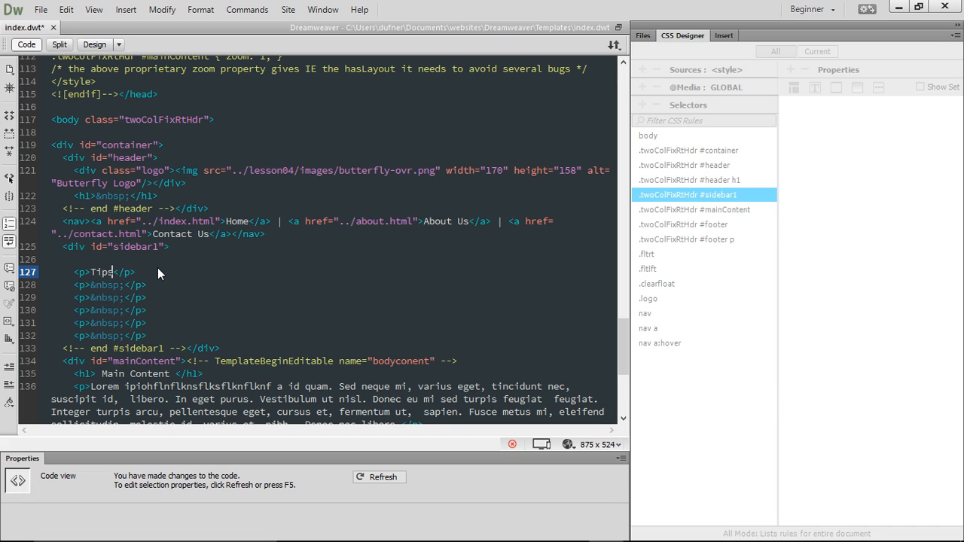
type("To Make a GreenStart")
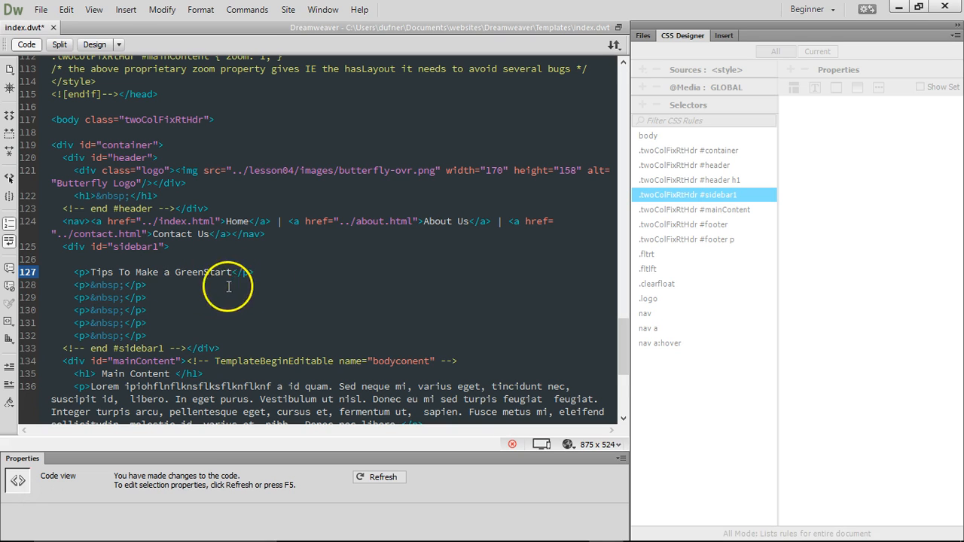
Step: Add the paragraphs Green News, Green Products, Green Events and Green Travel above the Tips line, working in Design view
left_click(105, 260)
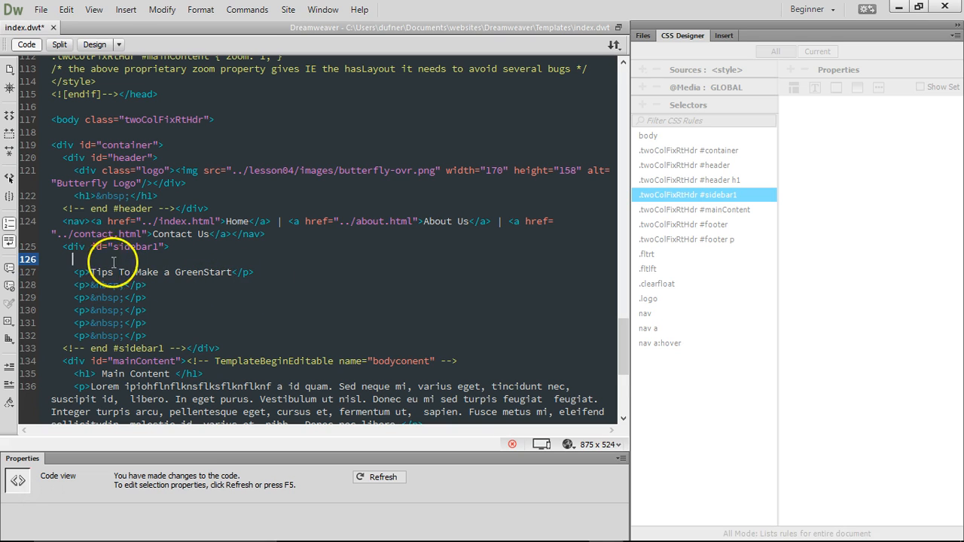
left_click(89, 45)
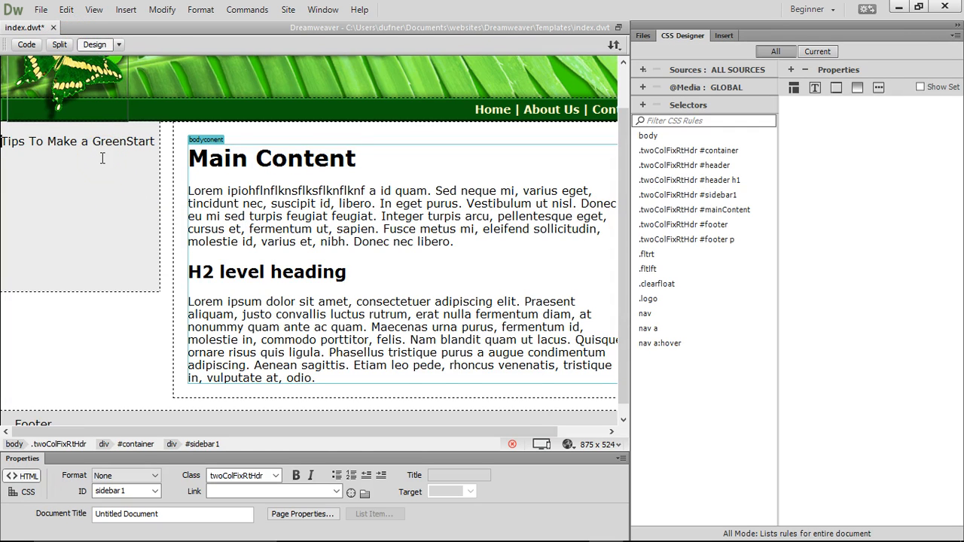
type("Green News")
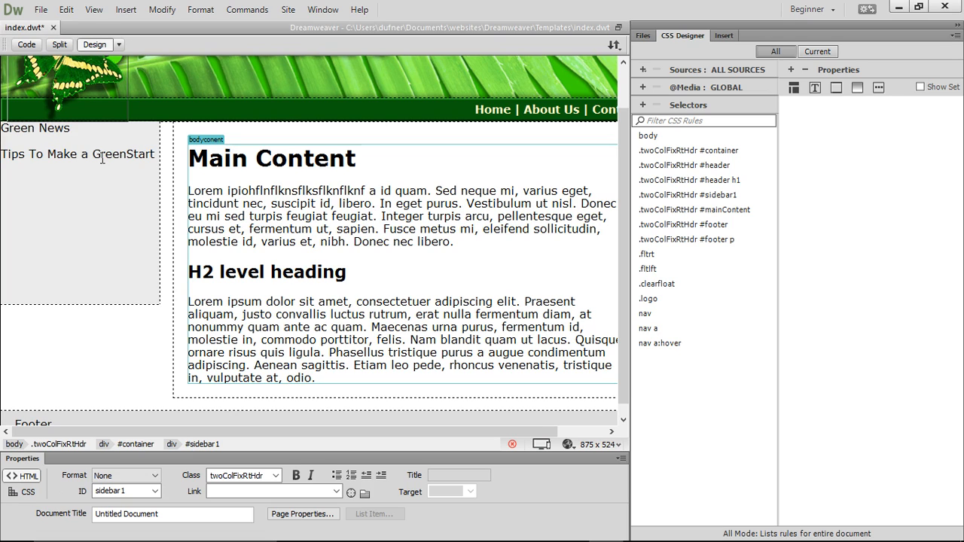
key("Return")
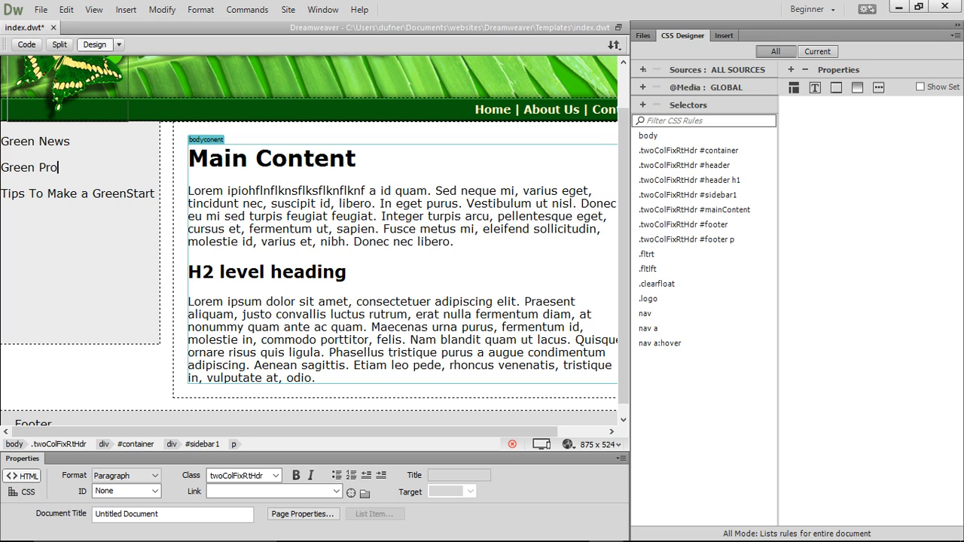
left_click(102, 158)
key("Return")
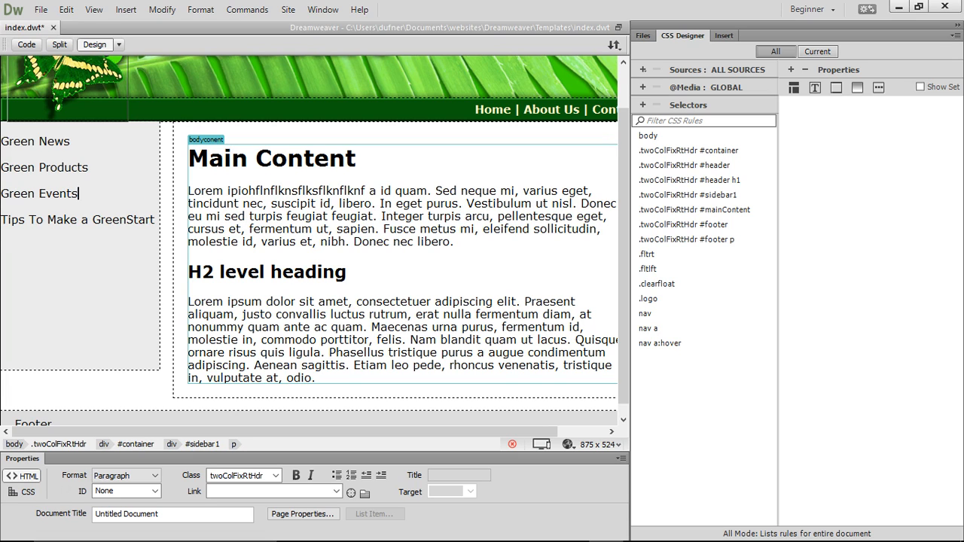
key("Return")
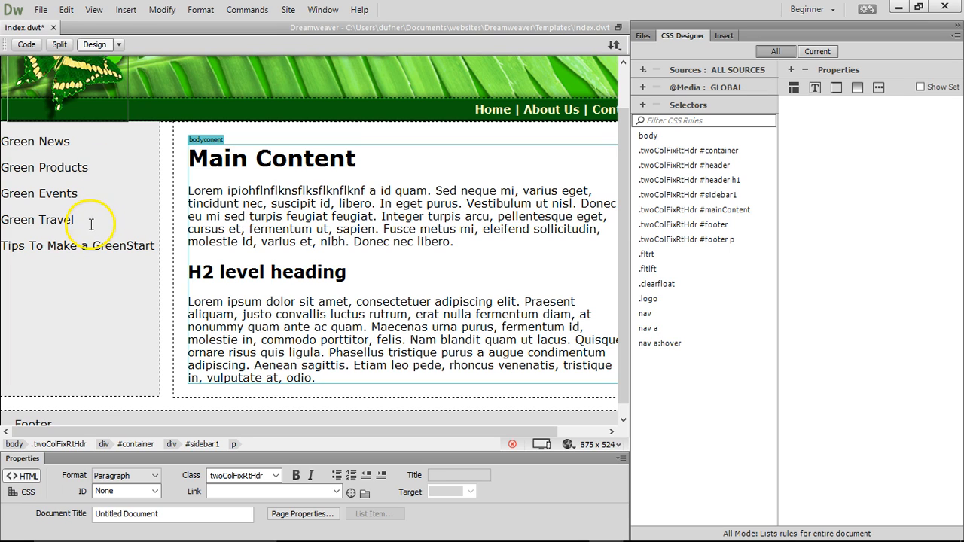
Step: Turn the four sidebar lines from Green News to Green Travel into an unordered list
left_click_drag(88, 224, 7, 147)
left_click(26, 45)
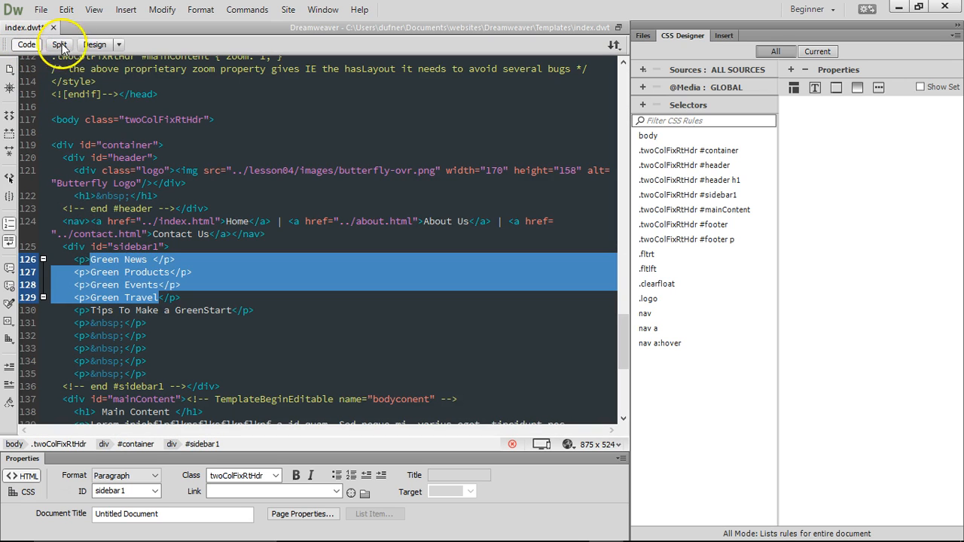
left_click(94, 44)
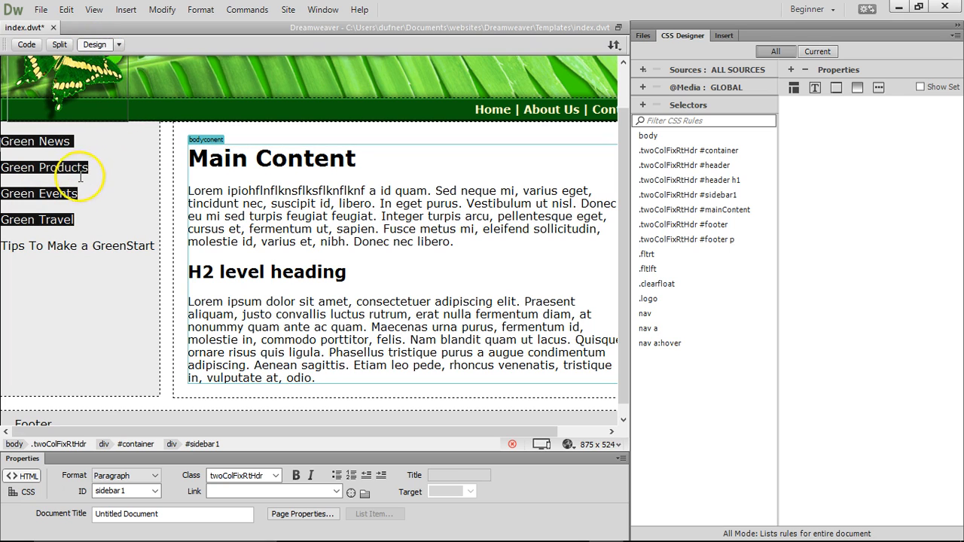
left_click(338, 477)
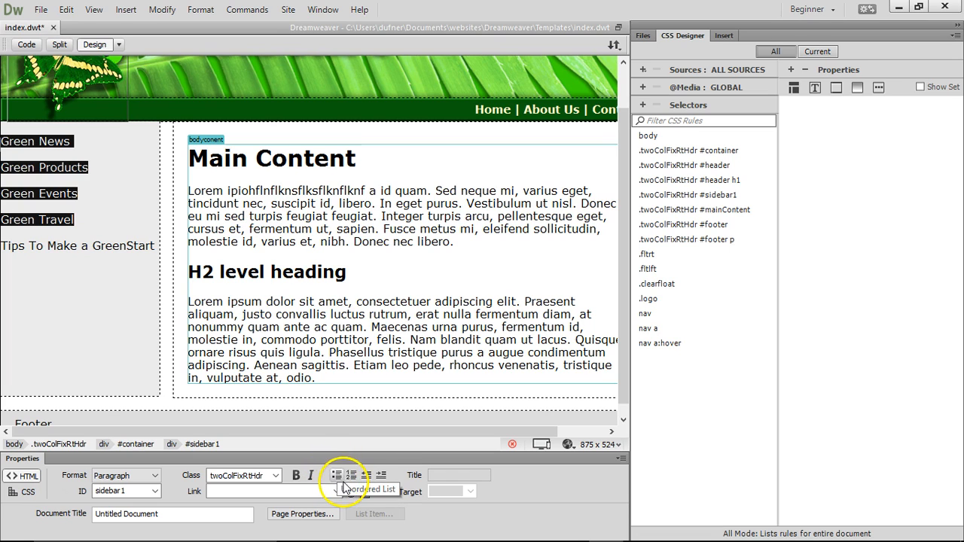
left_click(339, 477)
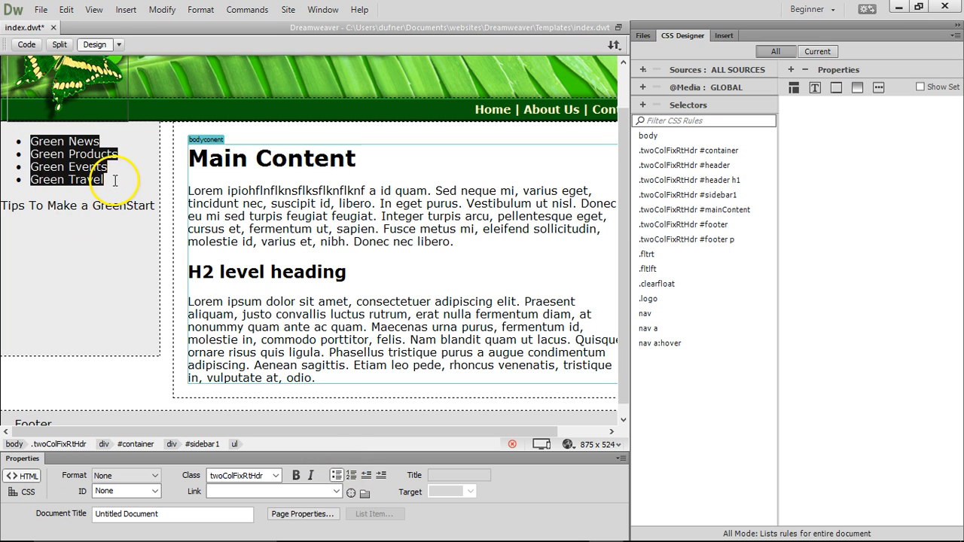
Step: Examine the ul and li tags of the sidebar list in the code, and return to Design view
left_click(81, 153)
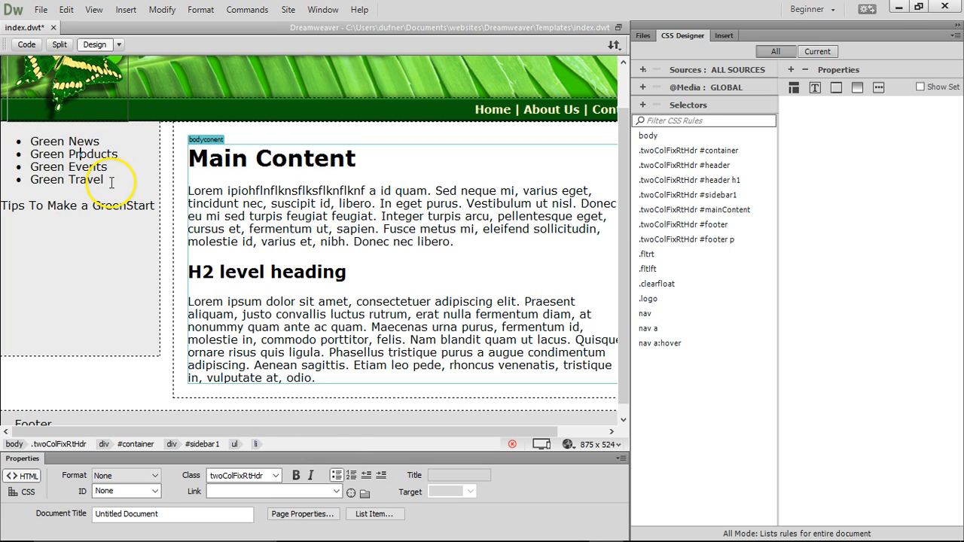
left_click_drag(110, 181, 29, 138)
left_click(27, 44)
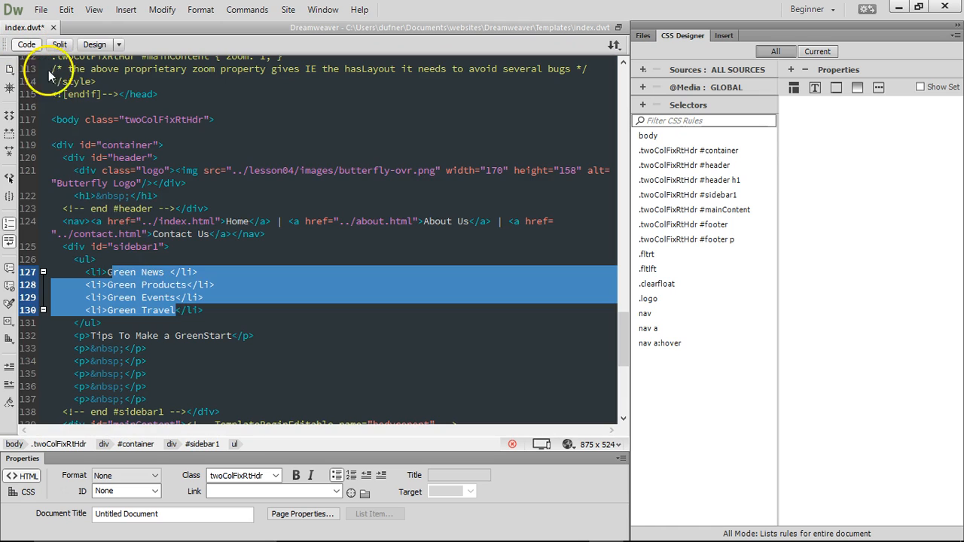
left_click(153, 310)
left_click_drag(74, 259, 102, 272)
left_click(105, 322)
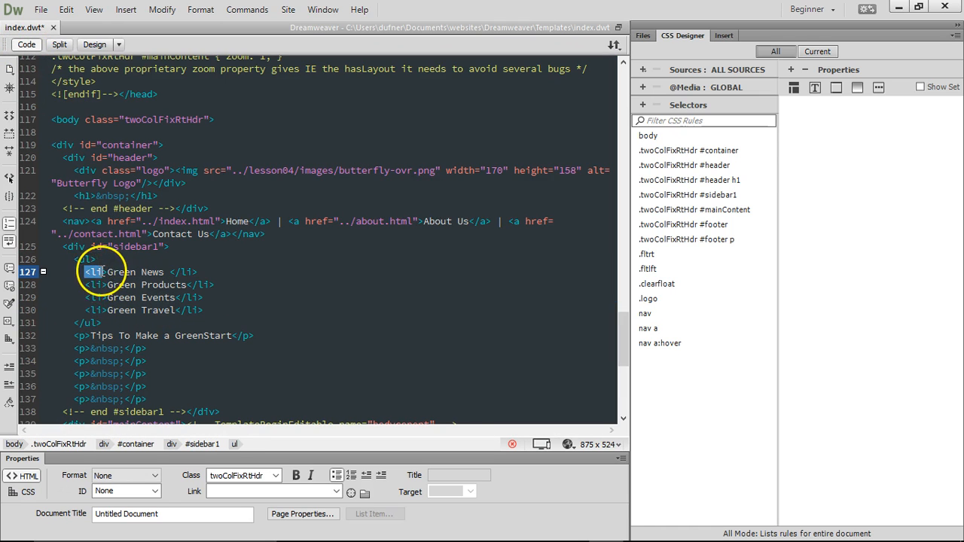
left_click_drag(169, 272, 198, 272)
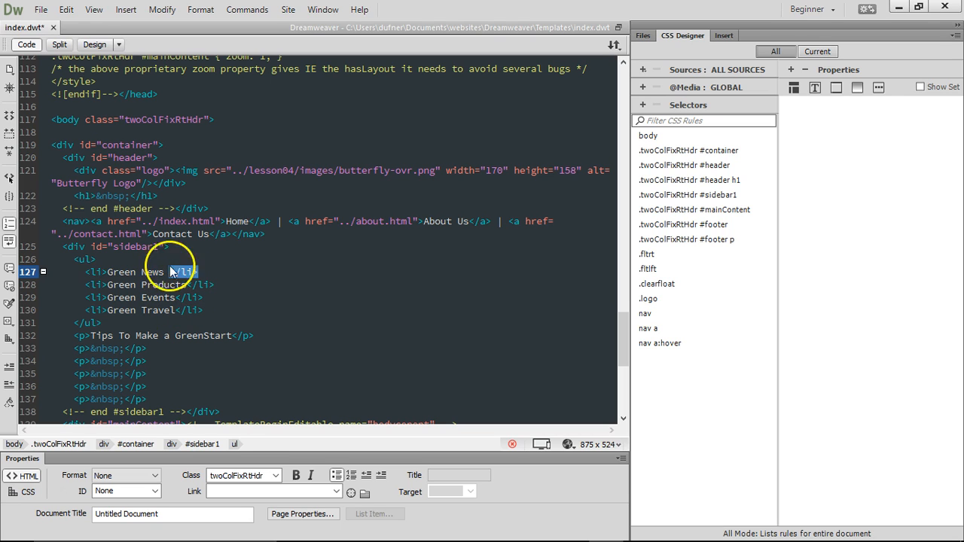
left_click(93, 44)
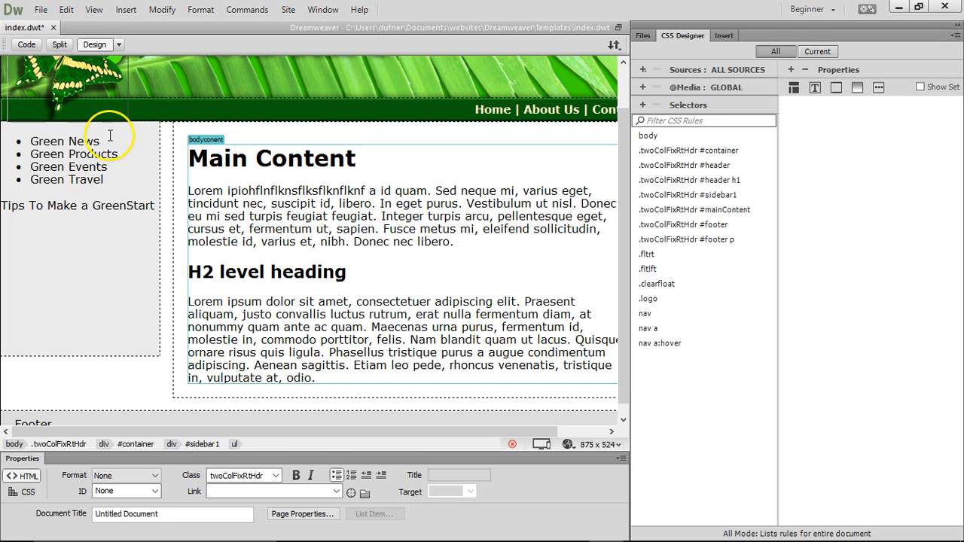
Step: Turn the sidebar list items Green News and Green Products into placeholder links to #
left_click_drag(103, 142, 30, 141)
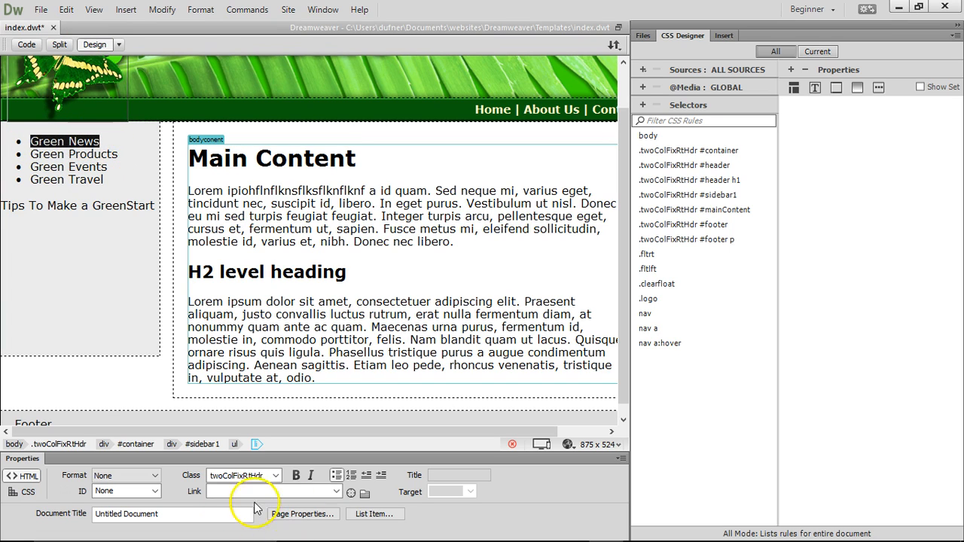
left_click(218, 491)
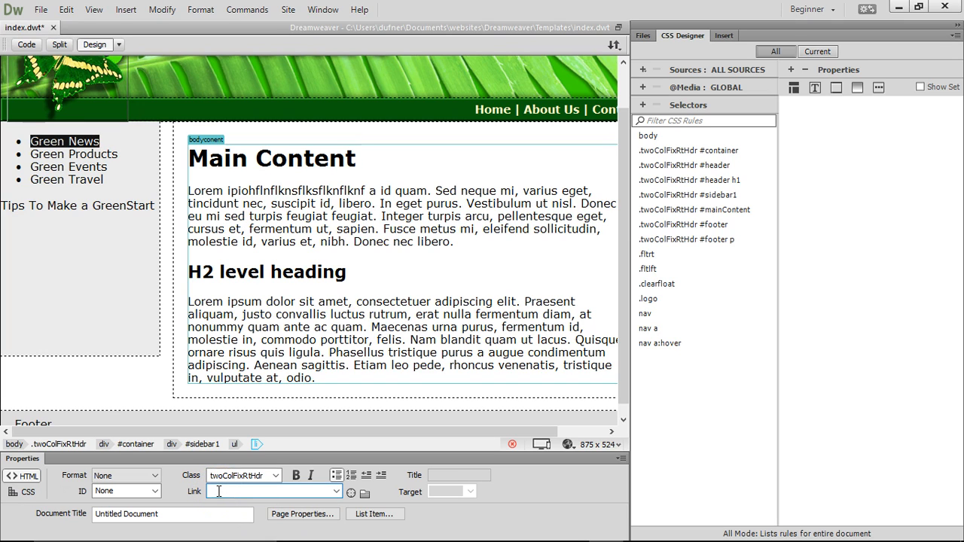
type("#")
left_click(197, 492)
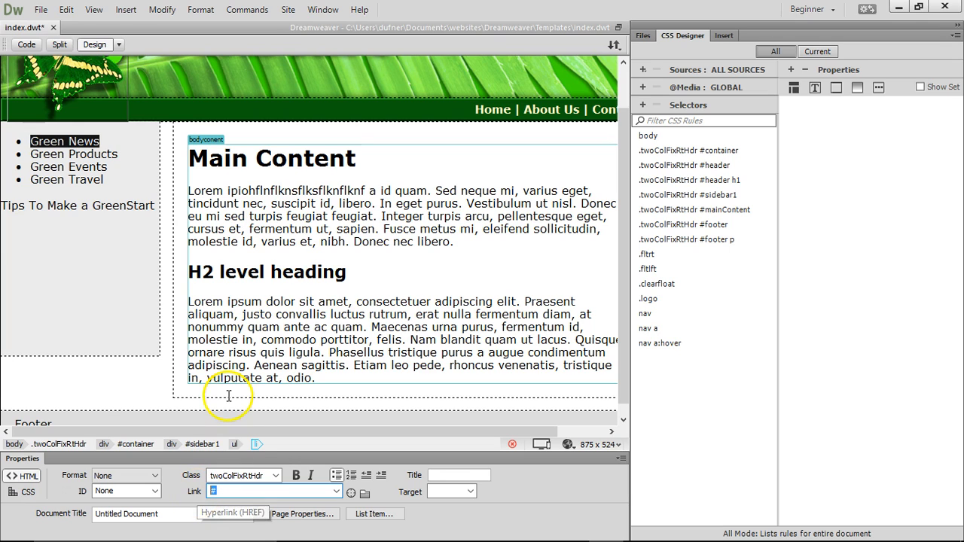
left_click(94, 154)
left_click_drag(118, 154, 33, 155)
left_click(243, 492)
type("#")
Step: Give the Green Events and Green Travel list items placeholder links to #
left_click(88, 171)
left_click_drag(110, 168, 32, 167)
left_click(239, 491)
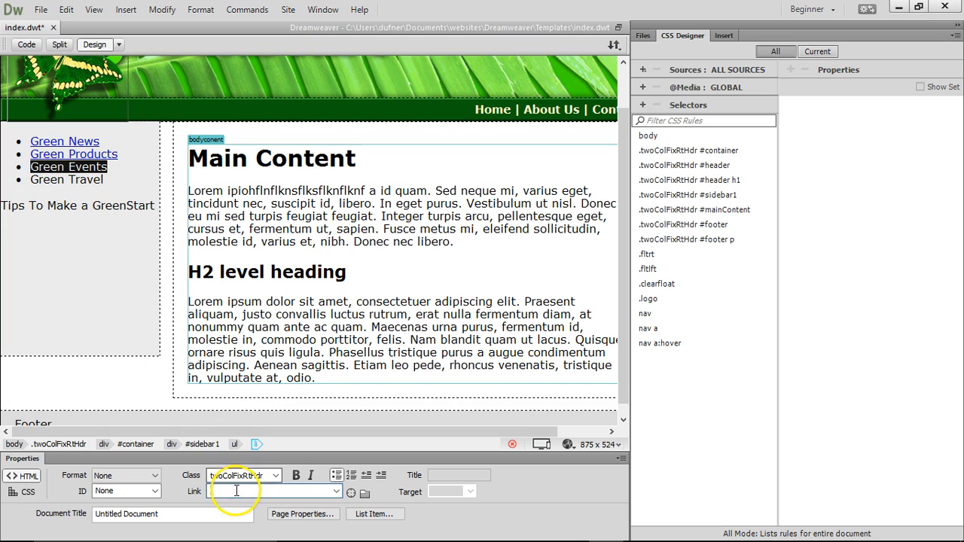
type("#")
left_click_drag(105, 180, 32, 179)
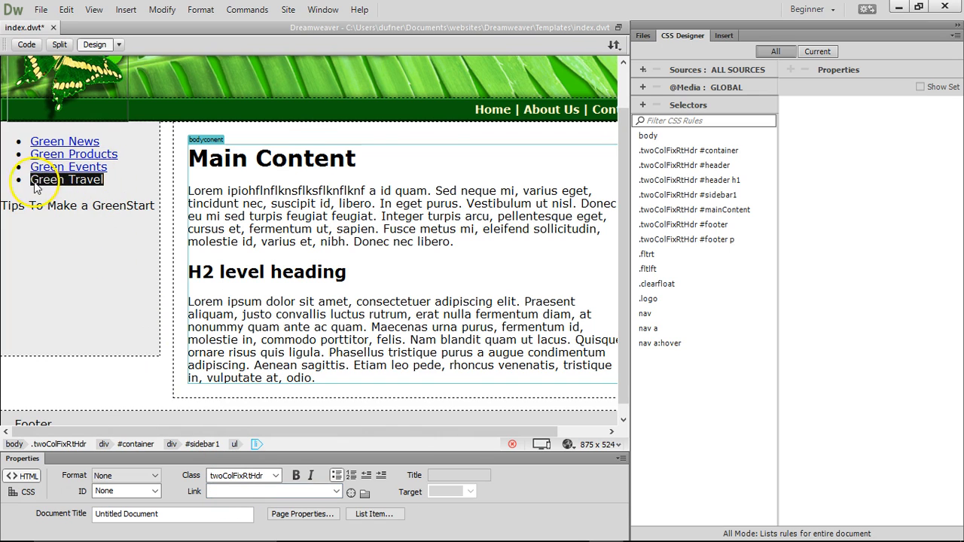
left_click(251, 491)
type("#")
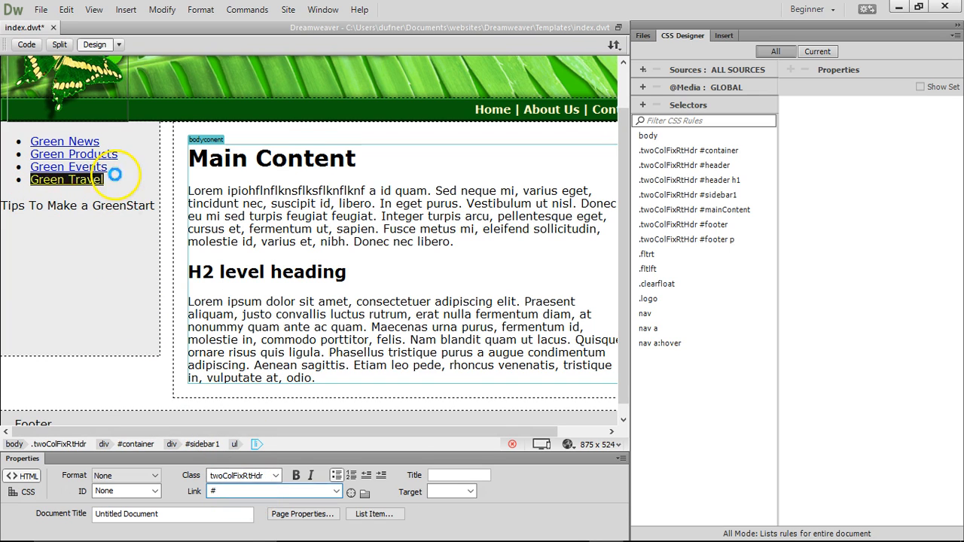
Step: Save the template and update all pages based on it
left_click(129, 188)
key("ctrl+s")
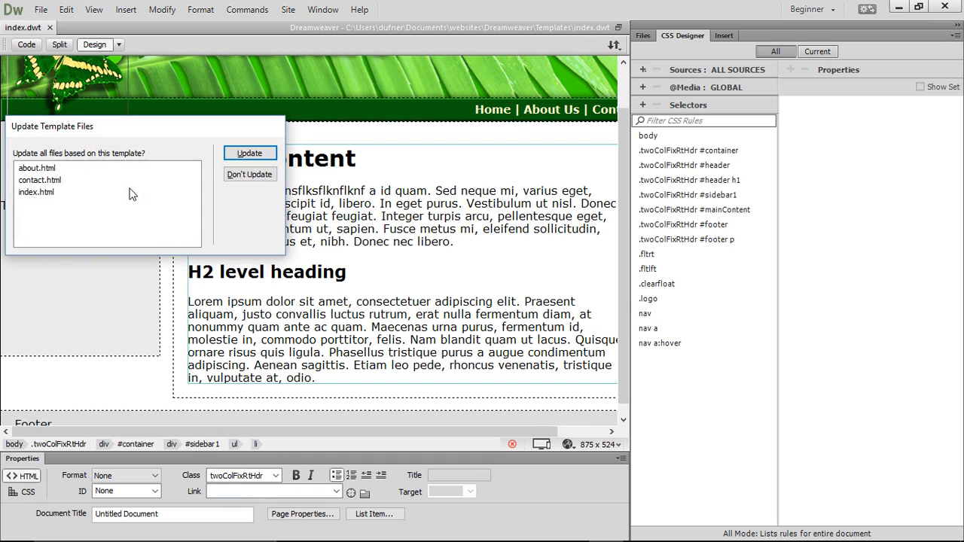
left_click(249, 153)
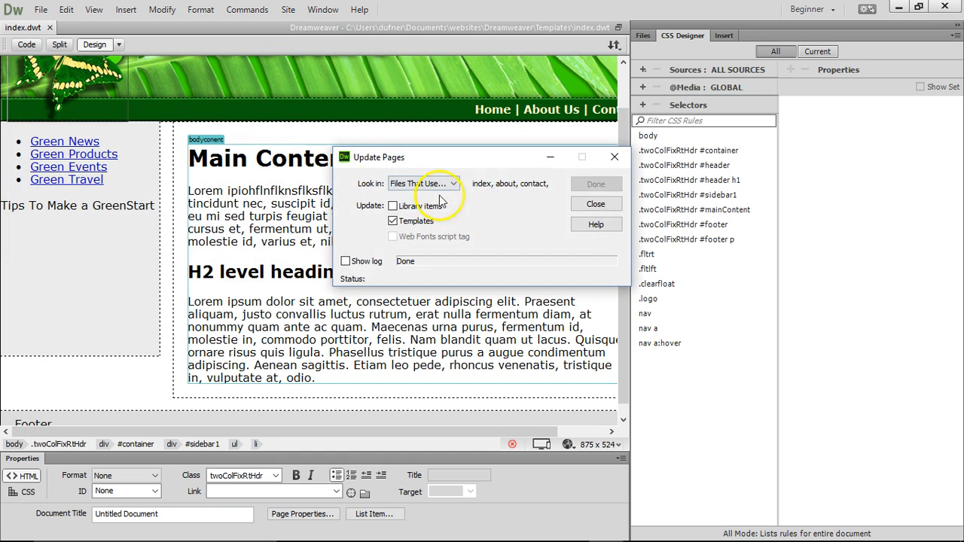
left_click(595, 204)
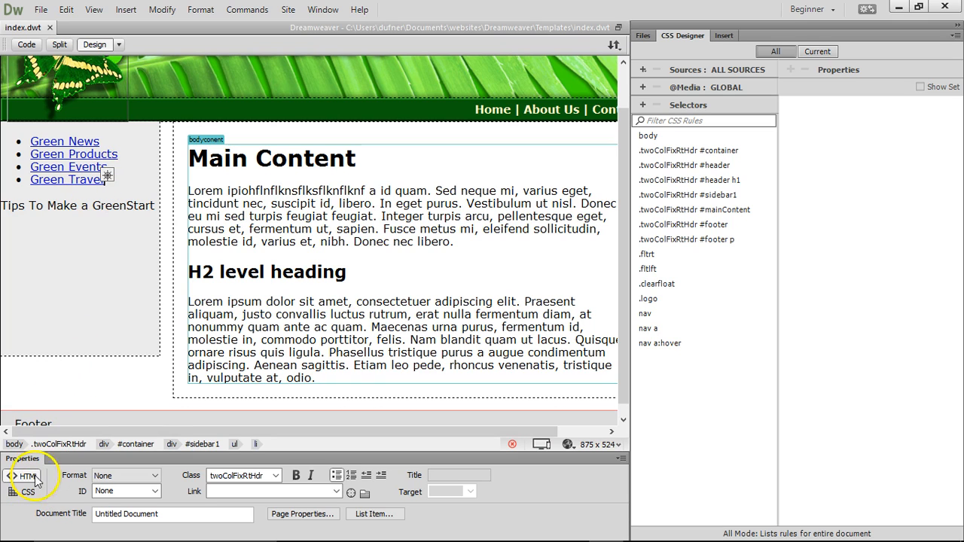
Step: In the code, insert an opening div tag with the class sidenav directly before the sidebar's ul tag
left_click_drag(108, 180, 28, 140)
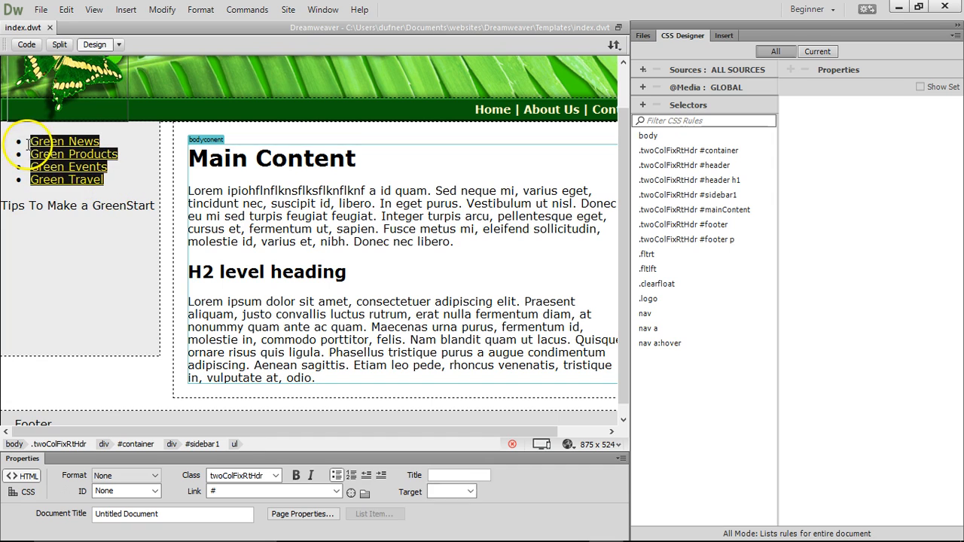
left_click(26, 45)
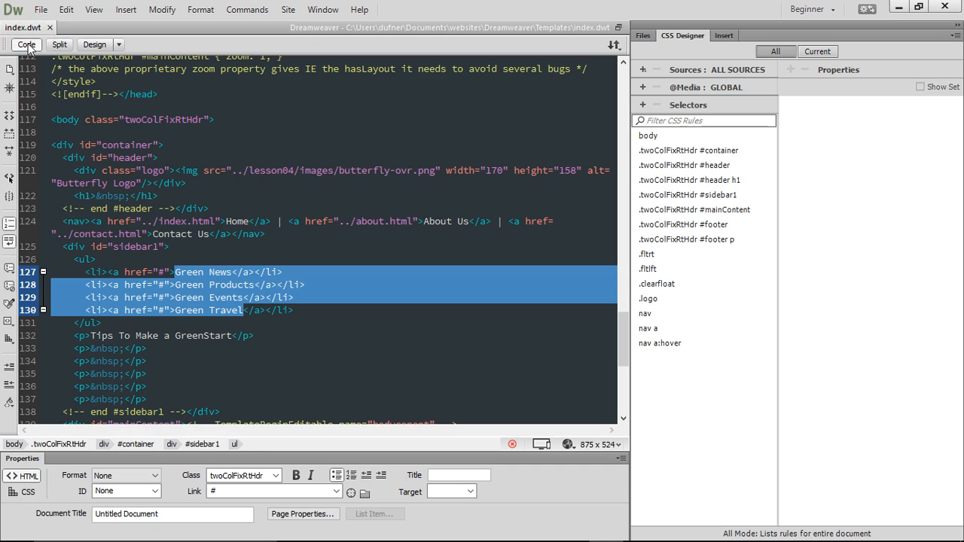
left_click(72, 258)
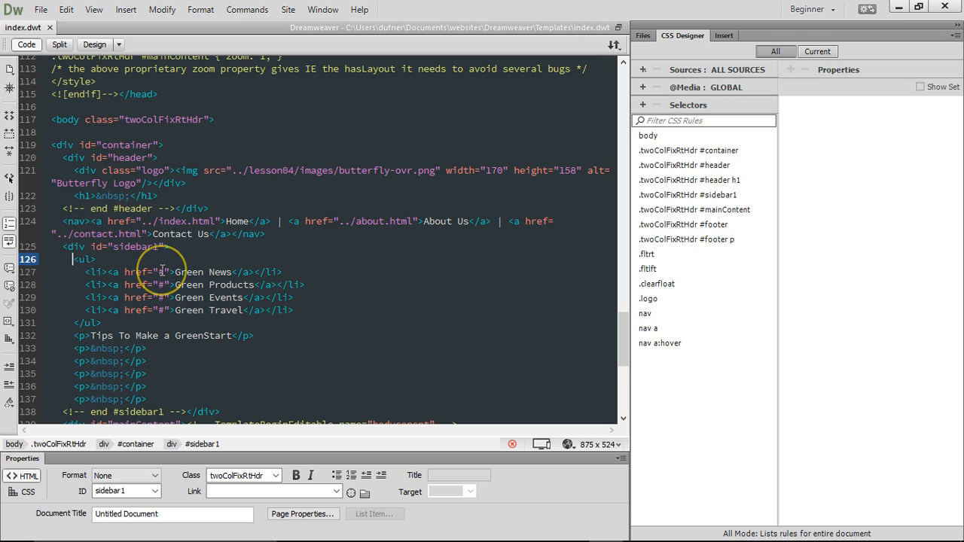
type("<")
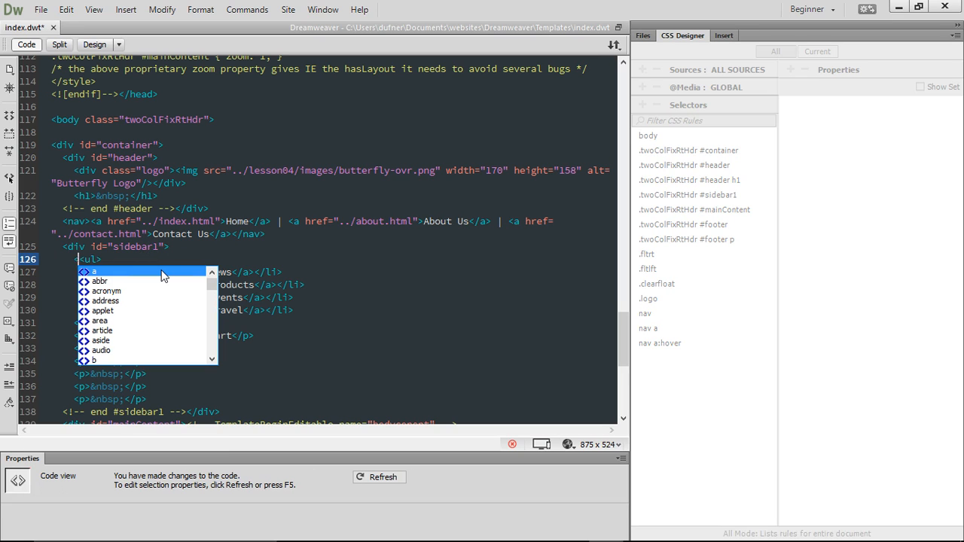
type("div")
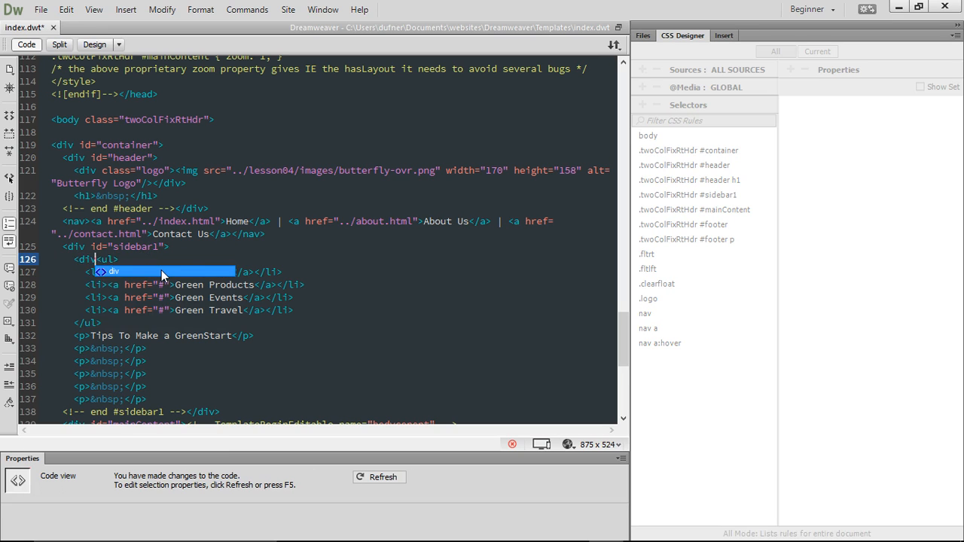
type(" class")
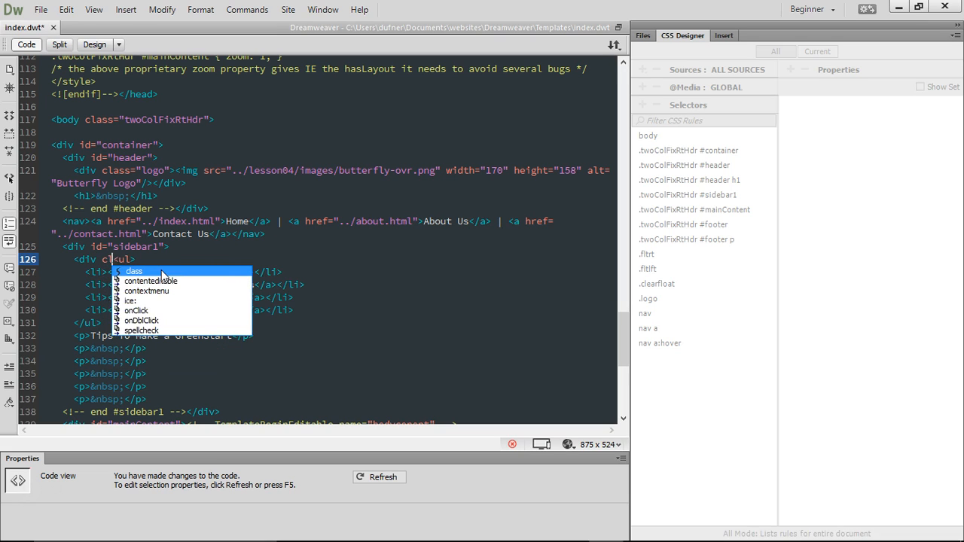
type("=\"\">")
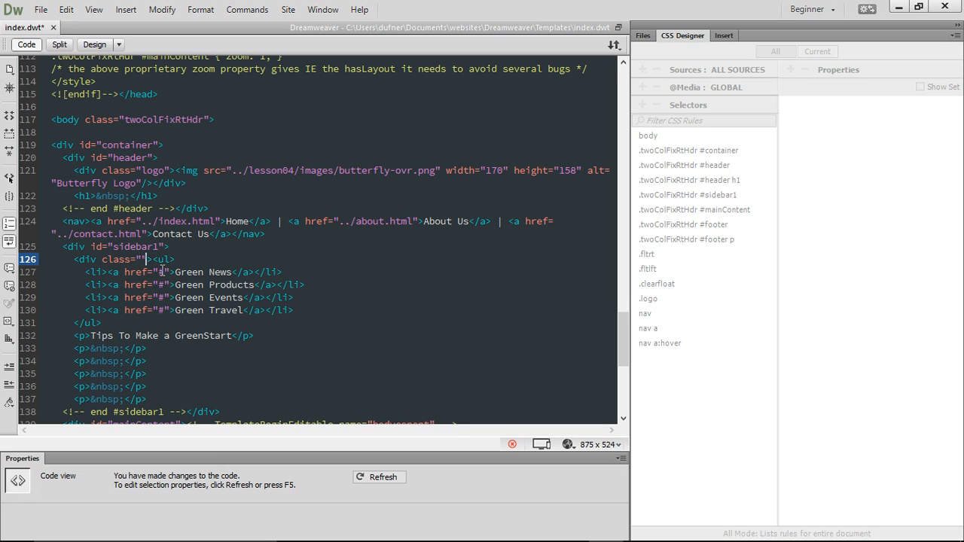
key("Left")
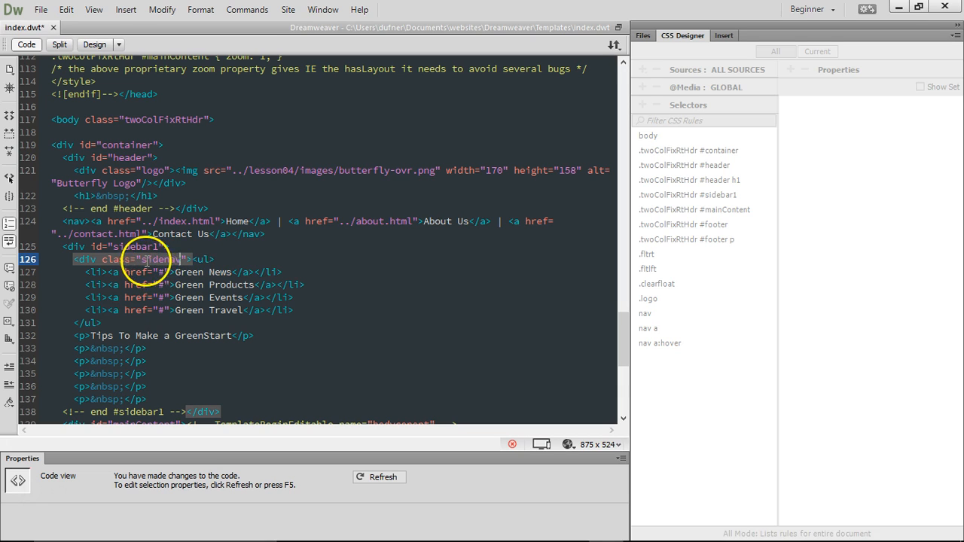
double_click(171, 262)
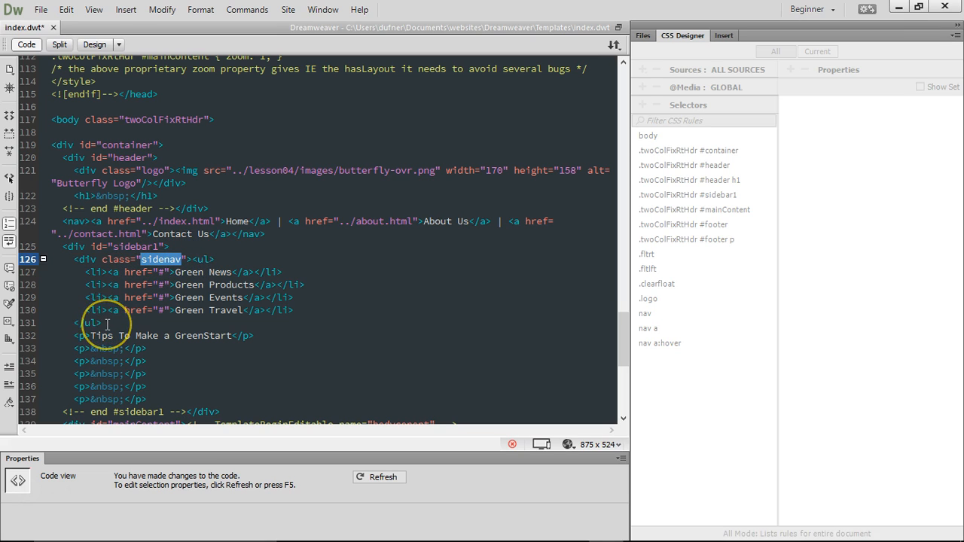
Step: Close the sidenav div on a new line after the list's closing ul tag, and move the opening ul tag onto its own line
left_click(139, 318)
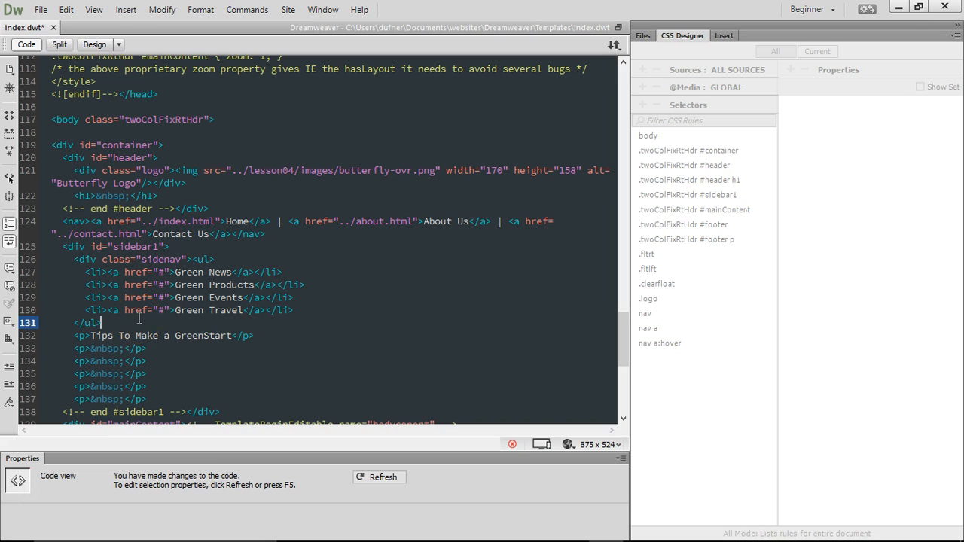
key("Return")
type("</div>")
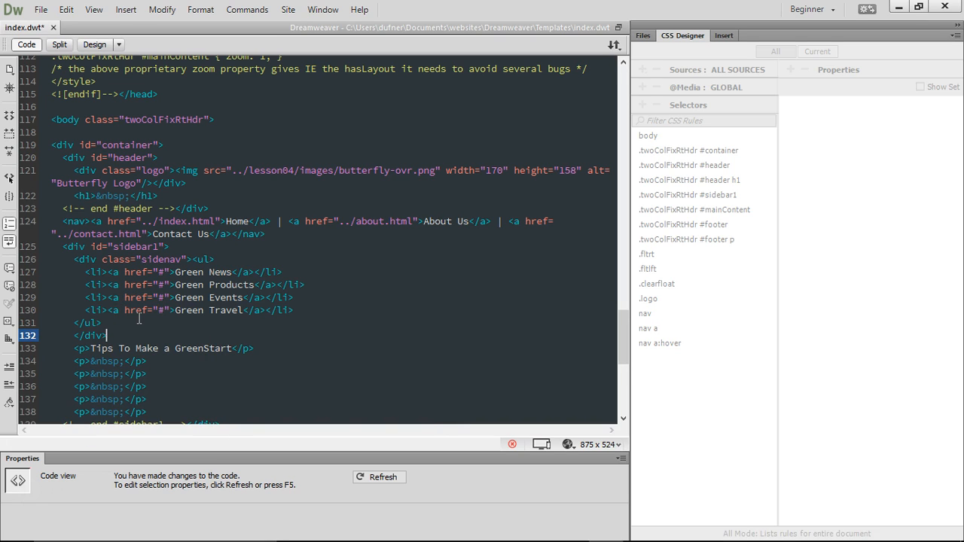
left_click(192, 259)
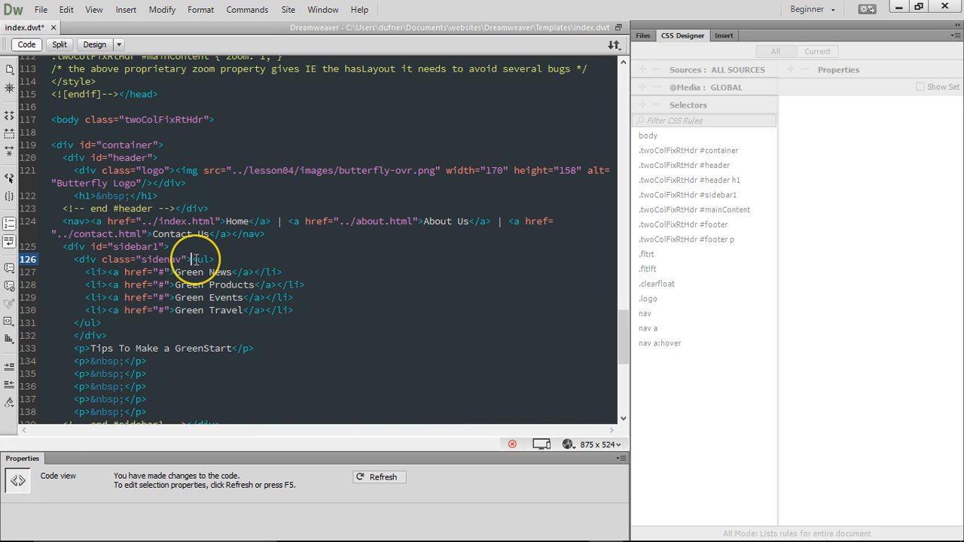
key("Return")
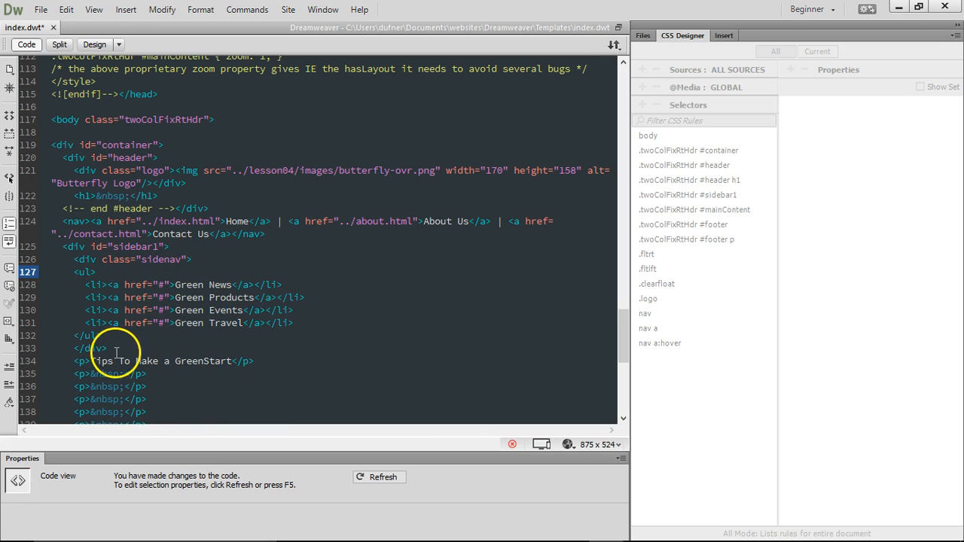
left_click_drag(74, 347, 89, 350)
left_click(85, 350)
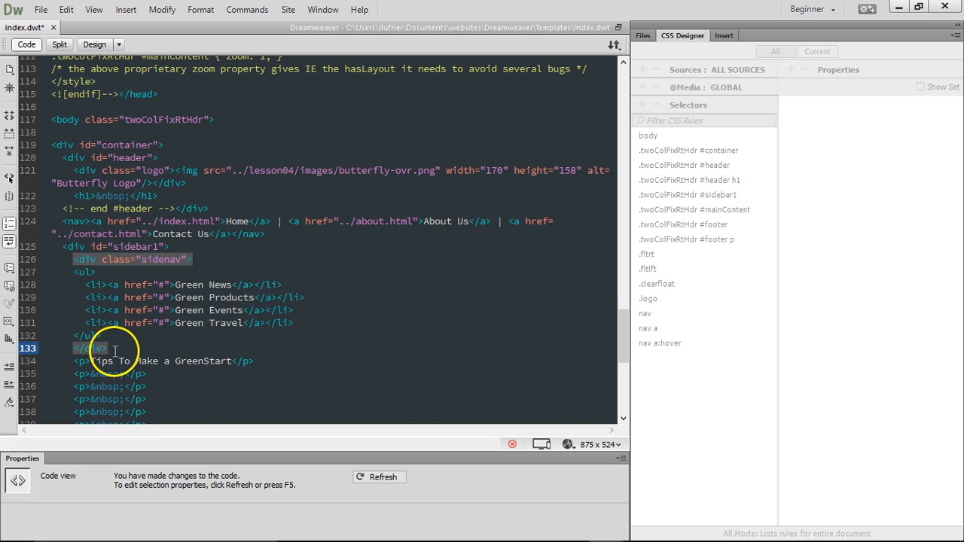
left_click(116, 351)
Step: Save the template with its dependent pages updated, and return to Design view
key("ctrl+s")
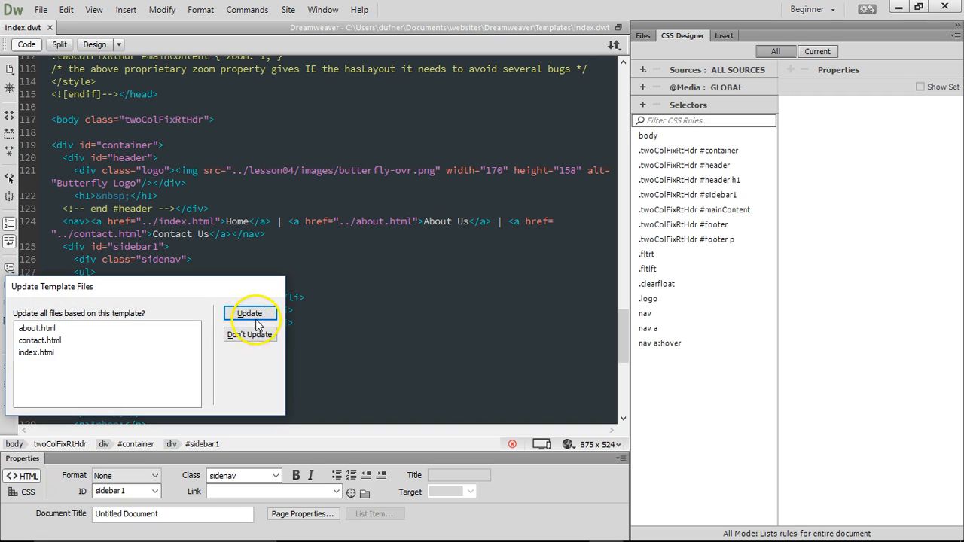
left_click(253, 314)
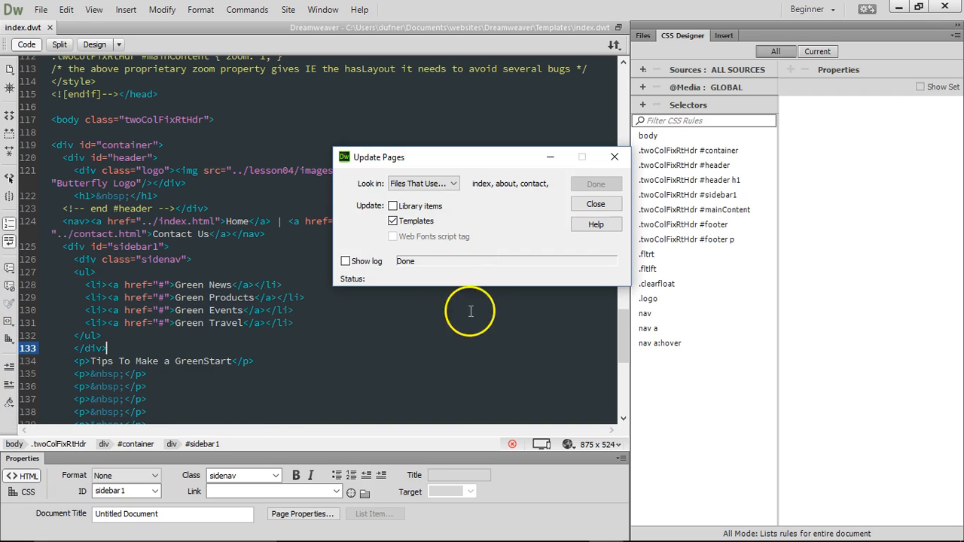
left_click(561, 205)
left_click(94, 45)
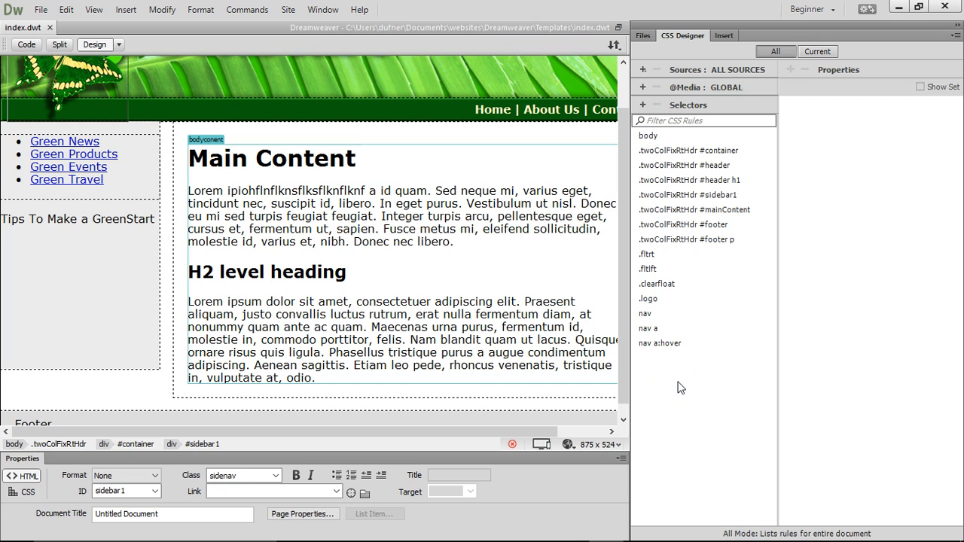
Step: Add a new CSS selector and name it .sidenav
left_click(642, 106)
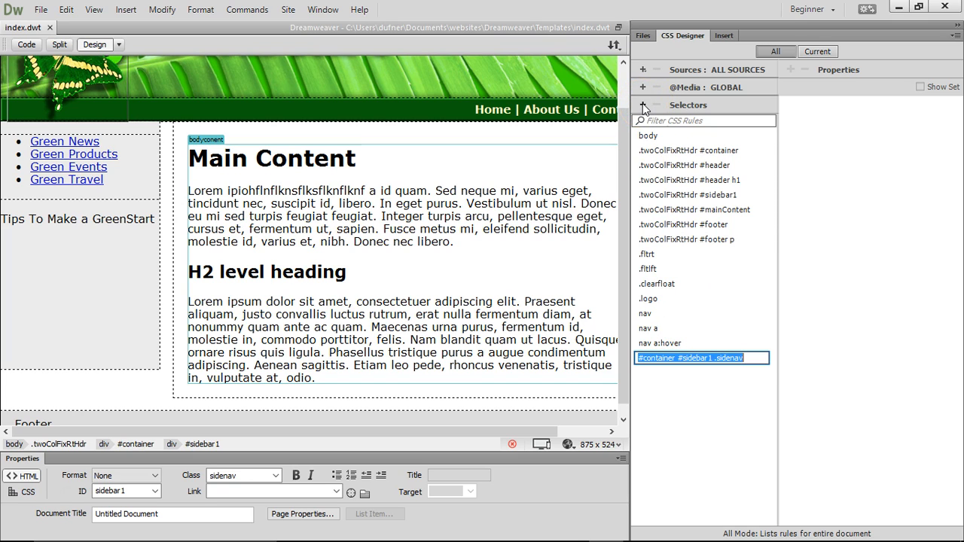
left_click(683, 331)
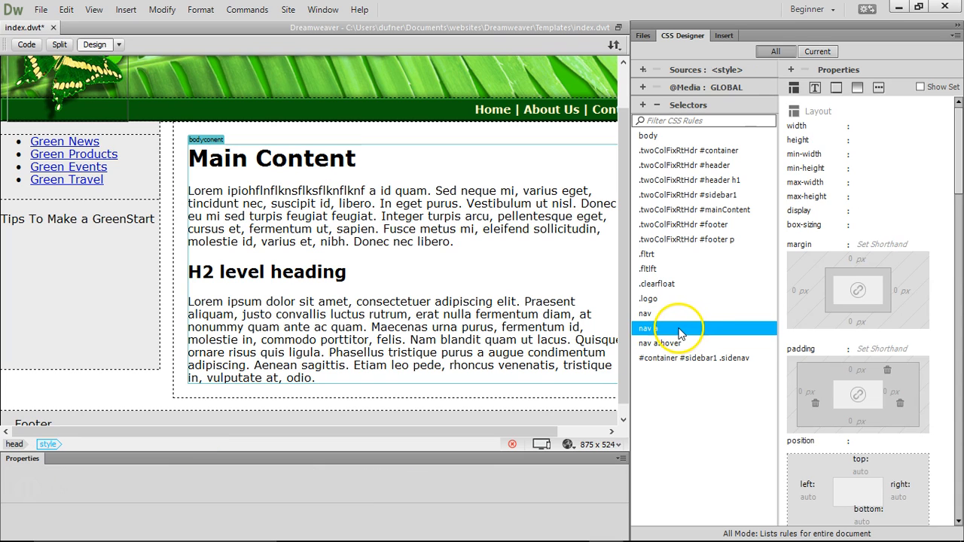
left_click(680, 360)
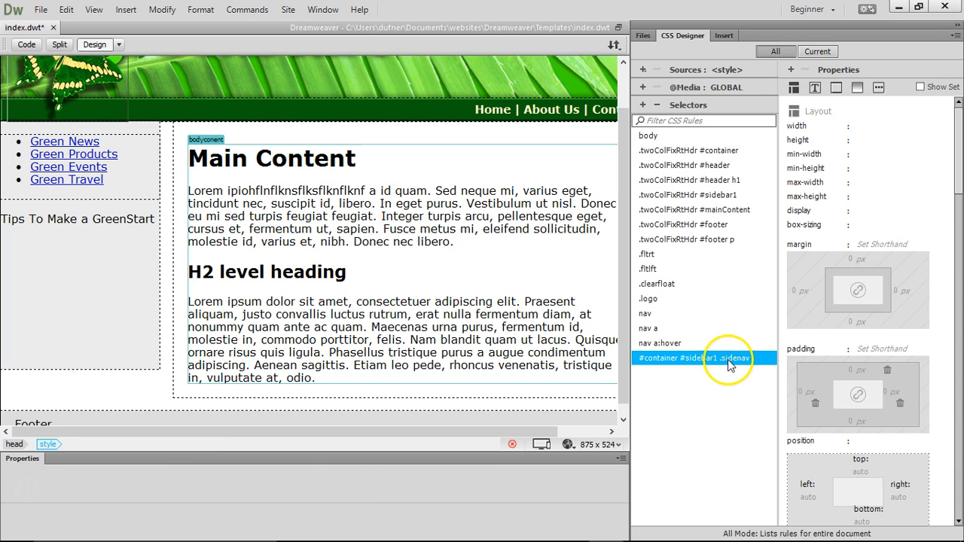
double_click(685, 359)
type("sidenav")
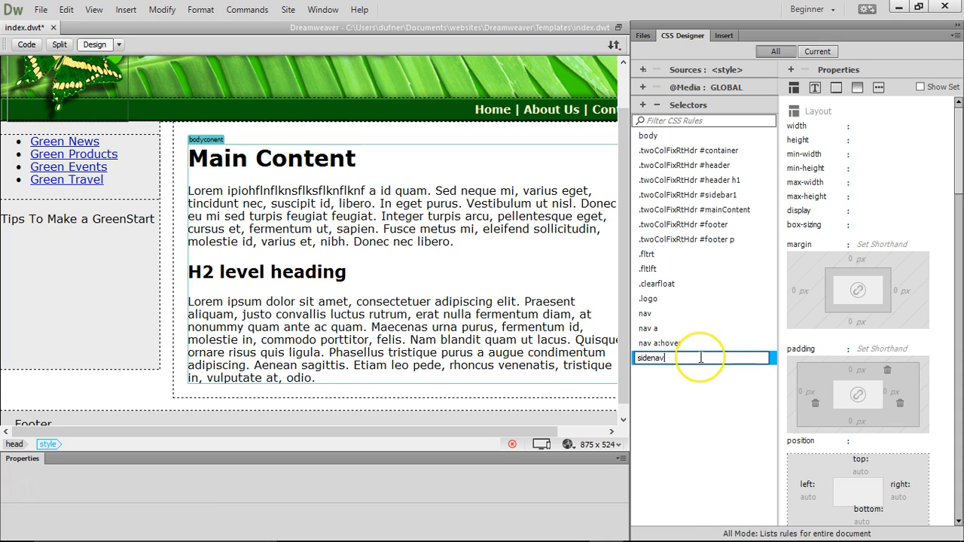
key("Left")
key("Left")
key("Left")
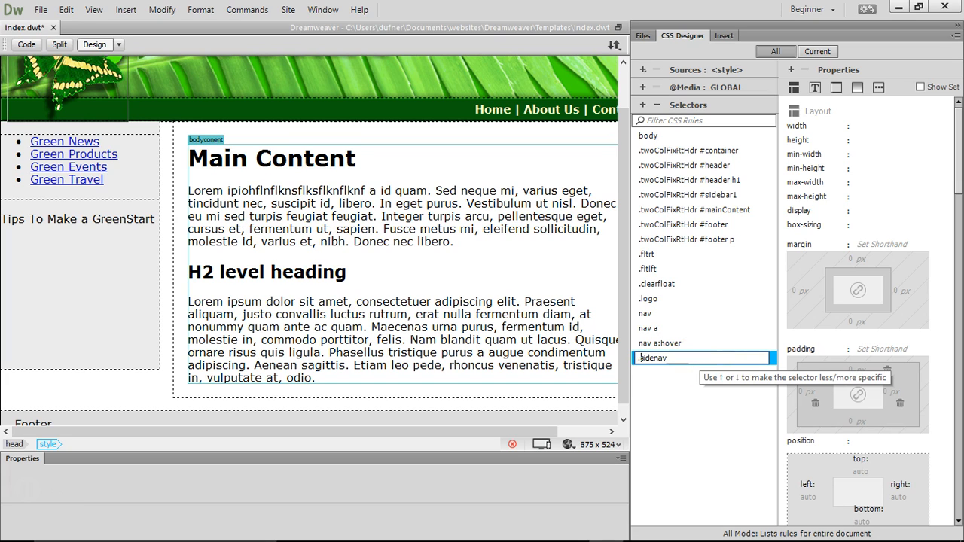
left_click(669, 360)
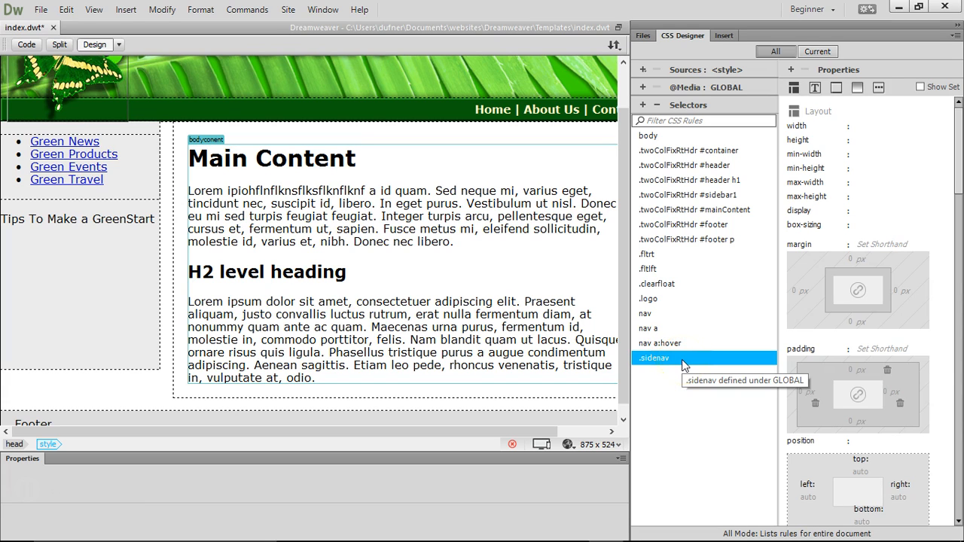
Step: Rename the .sidenav selector to .sidenav a and set its text-decoration to none
left_click(672, 359)
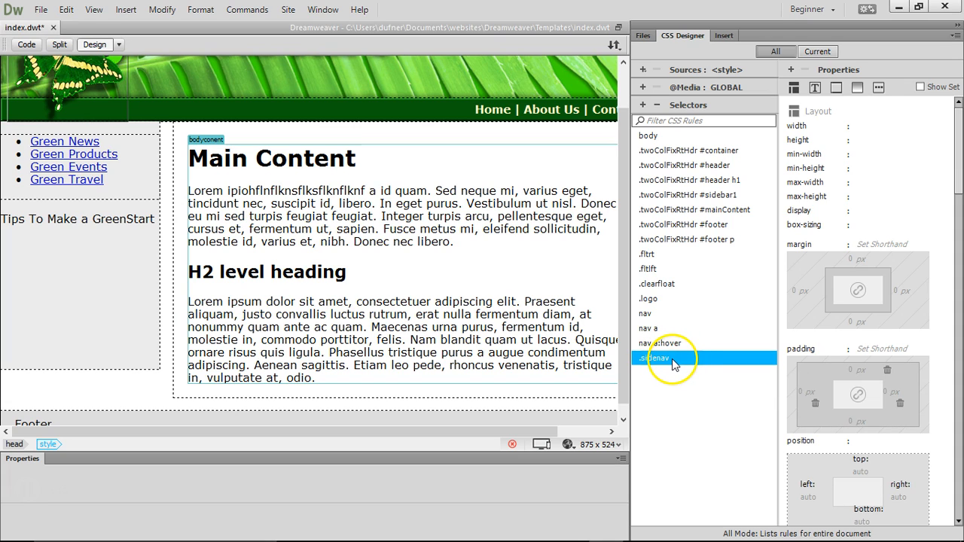
double_click(670, 359)
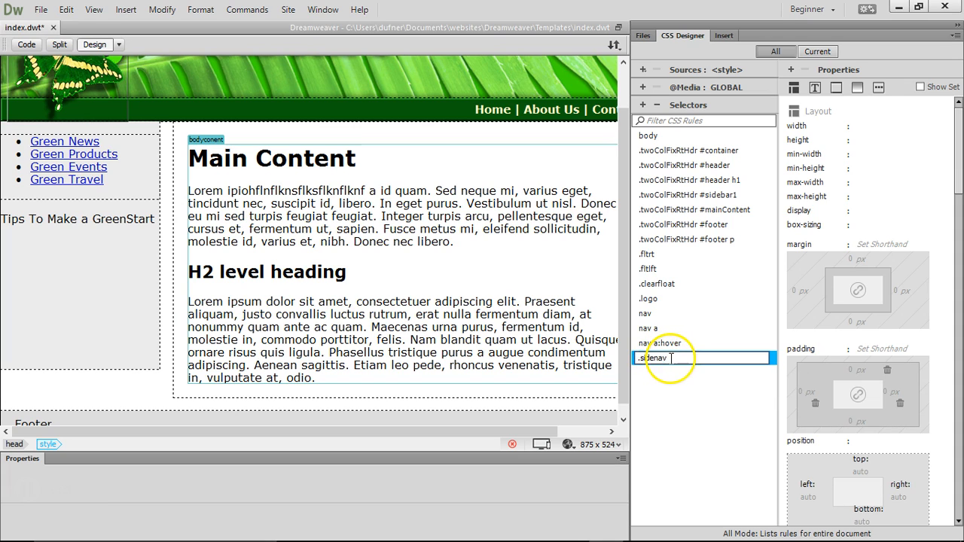
type("a")
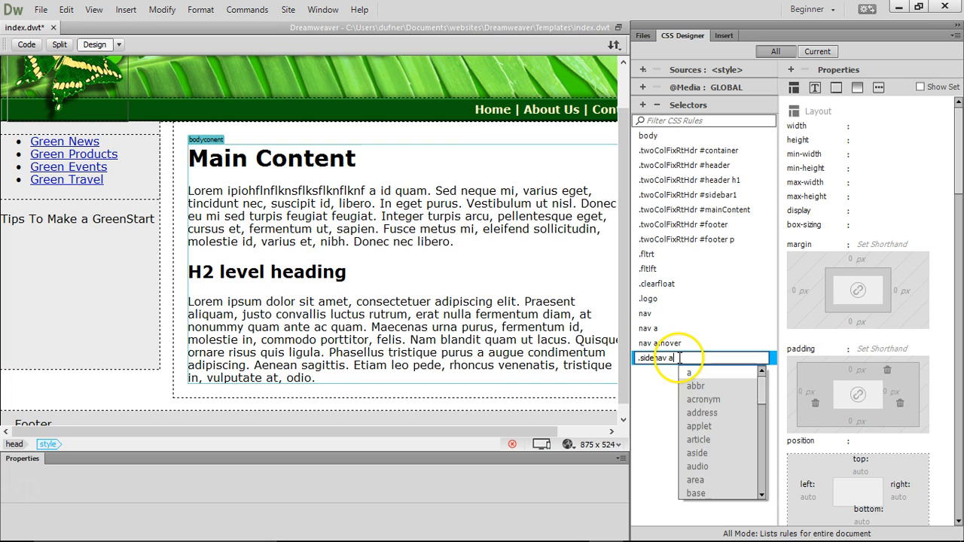
key("Return")
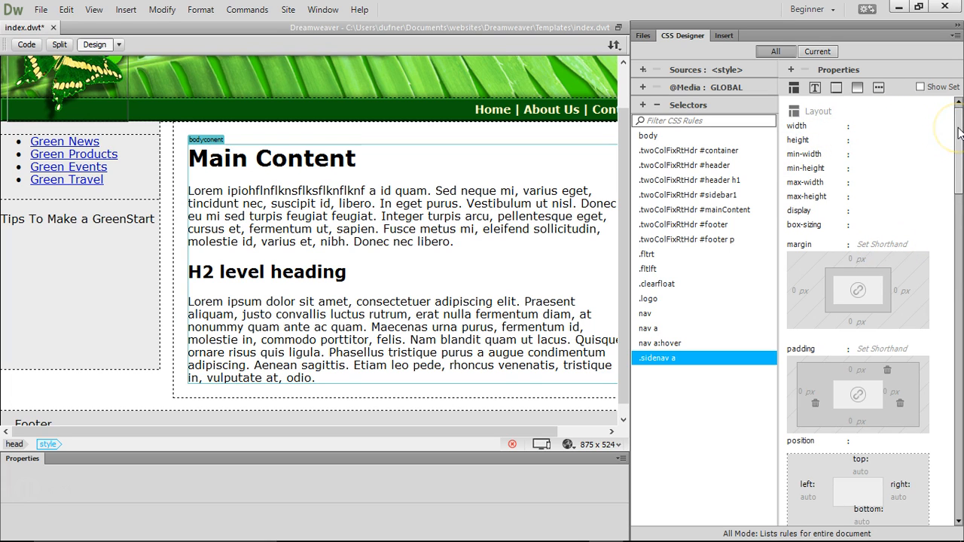
left_click(814, 87)
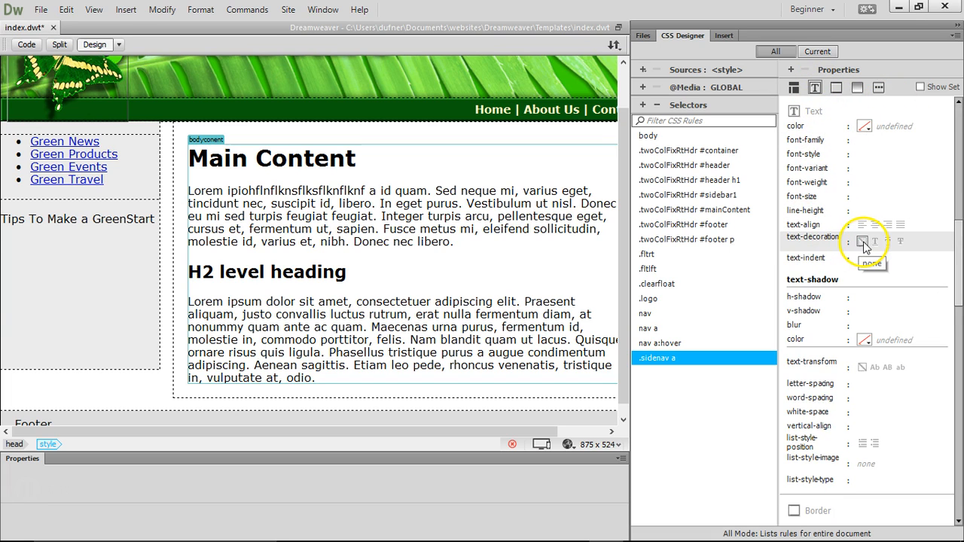
left_click(862, 242)
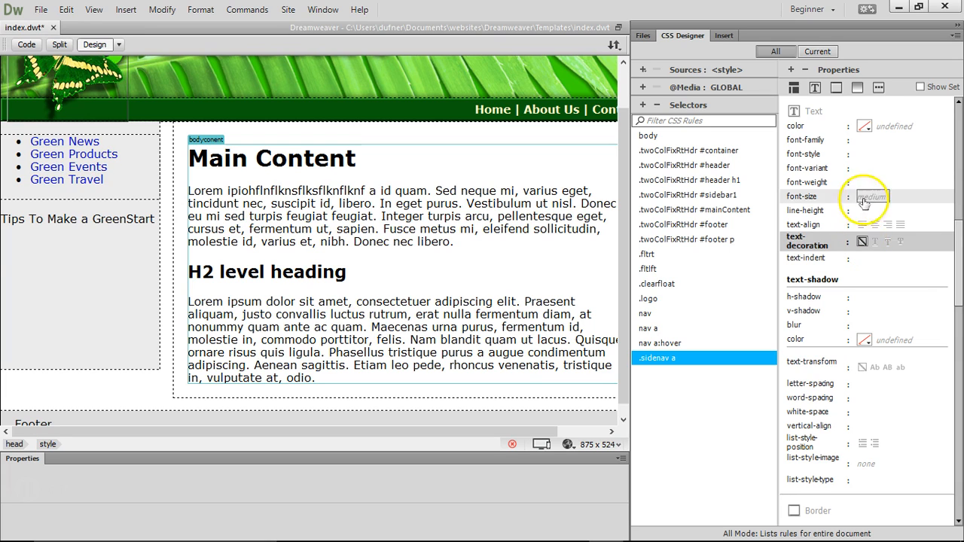
Step: Set the .sidenav a text color to the dark green #095D09 sampled from the page's horizontal navigation bar
left_click(863, 126)
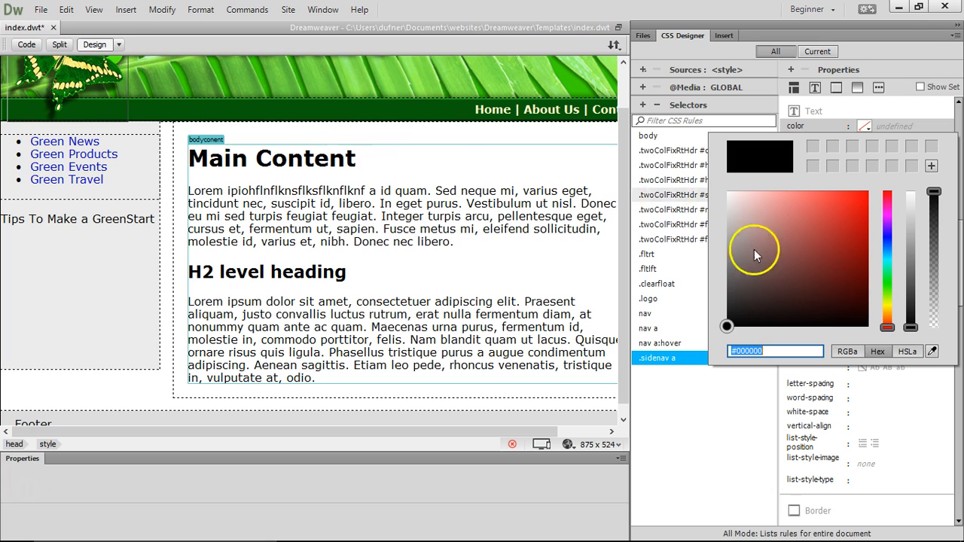
left_click(933, 352)
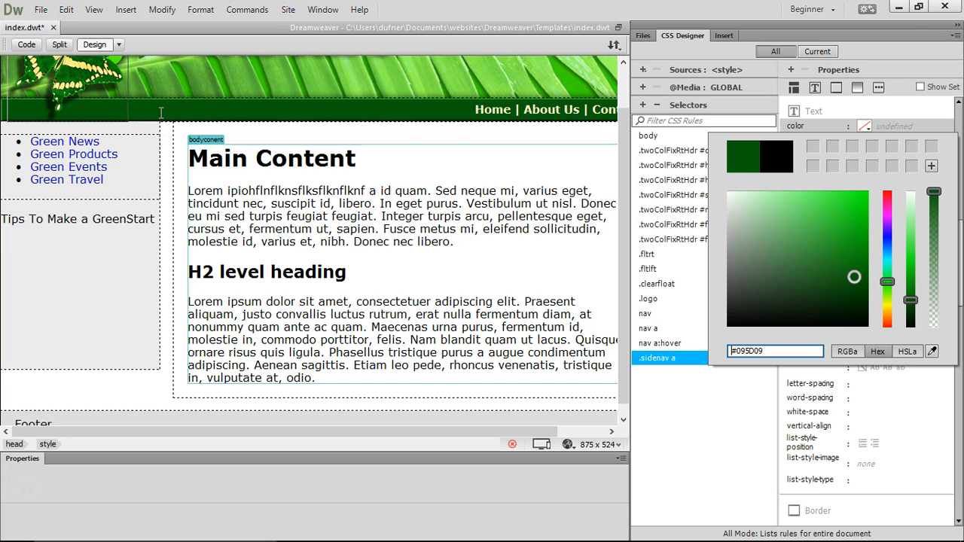
key("Return")
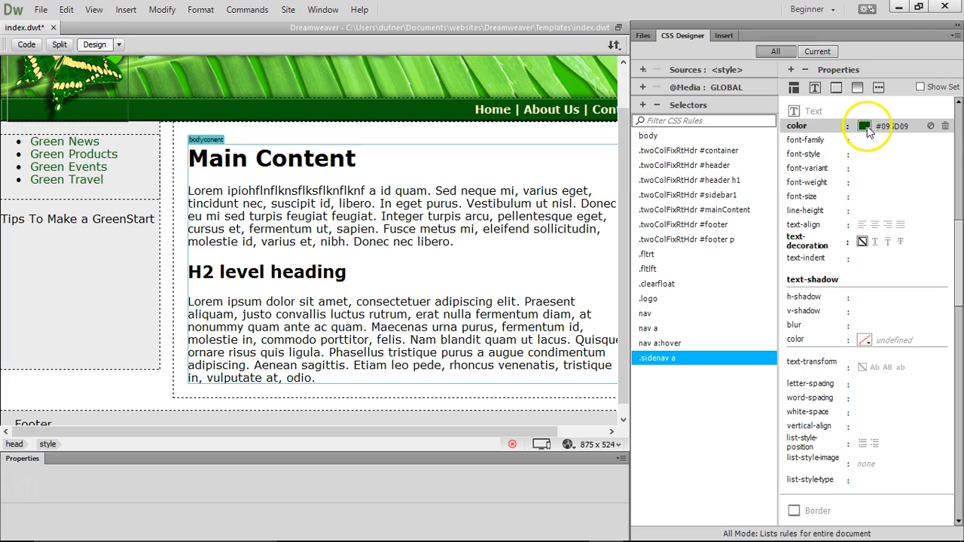
Step: Change the .sidenav a text color to white, #FFFFFF
left_click(893, 128)
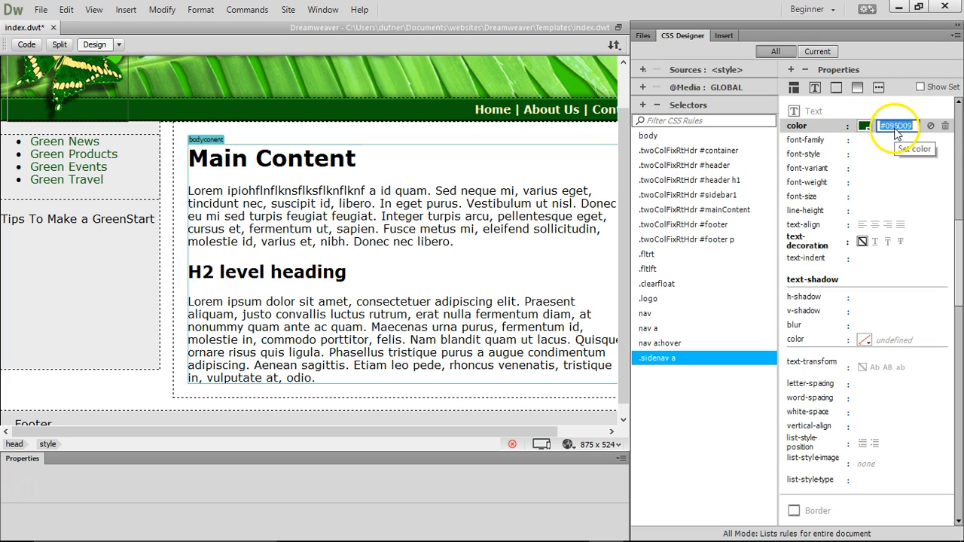
left_click(863, 126)
left_click(738, 204)
left_click(727, 190)
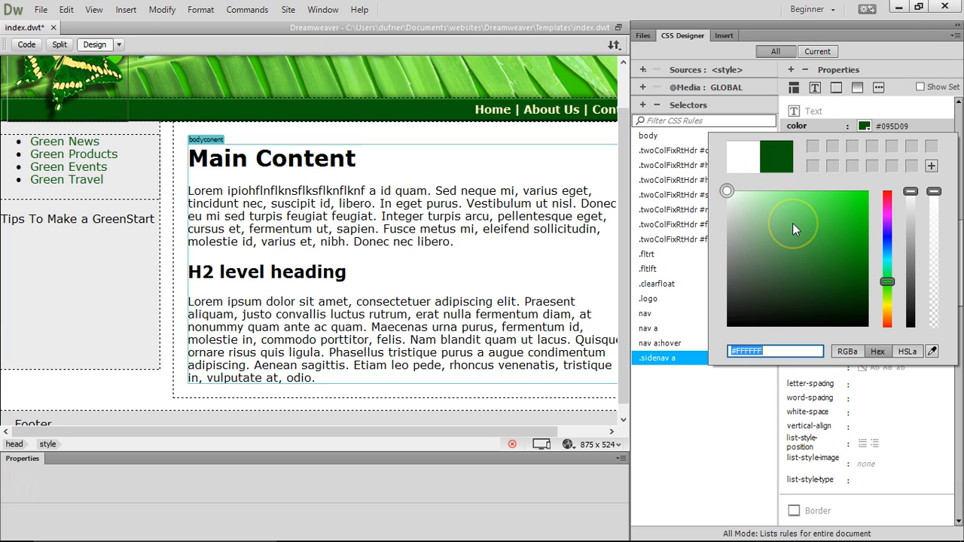
key("Return")
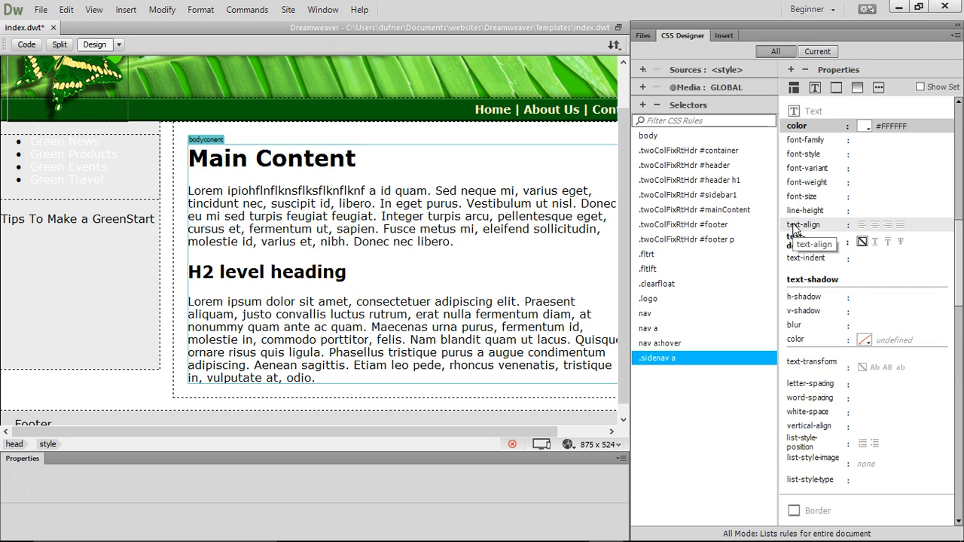
Step: Set the .sidenav a background-color to the dark green #095D09 sampled from the page's horizontal navigation bar
left_click(856, 89)
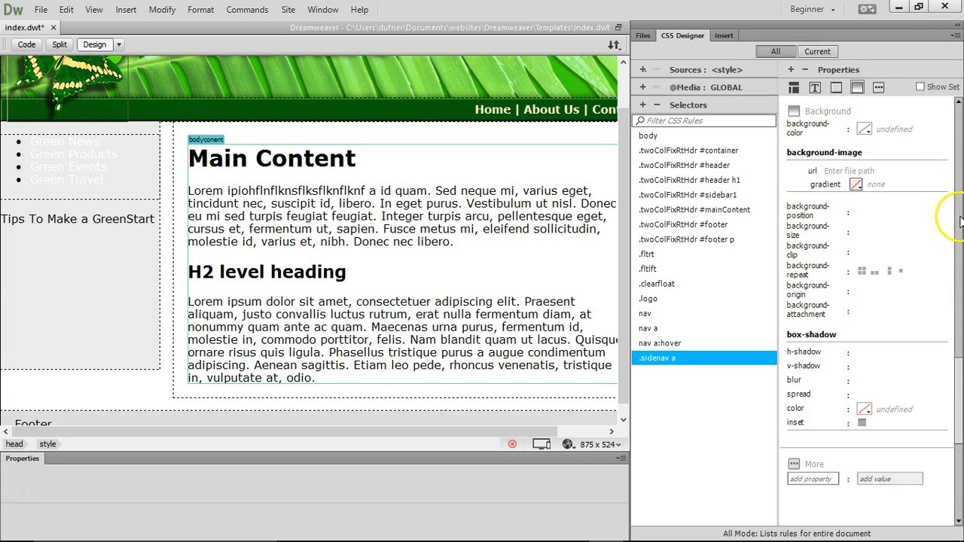
left_click(863, 130)
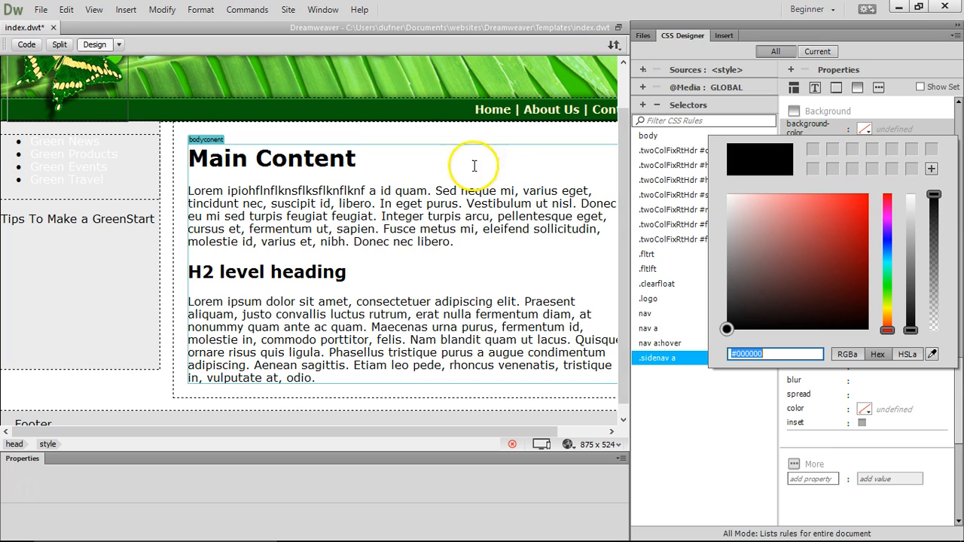
left_click(931, 355)
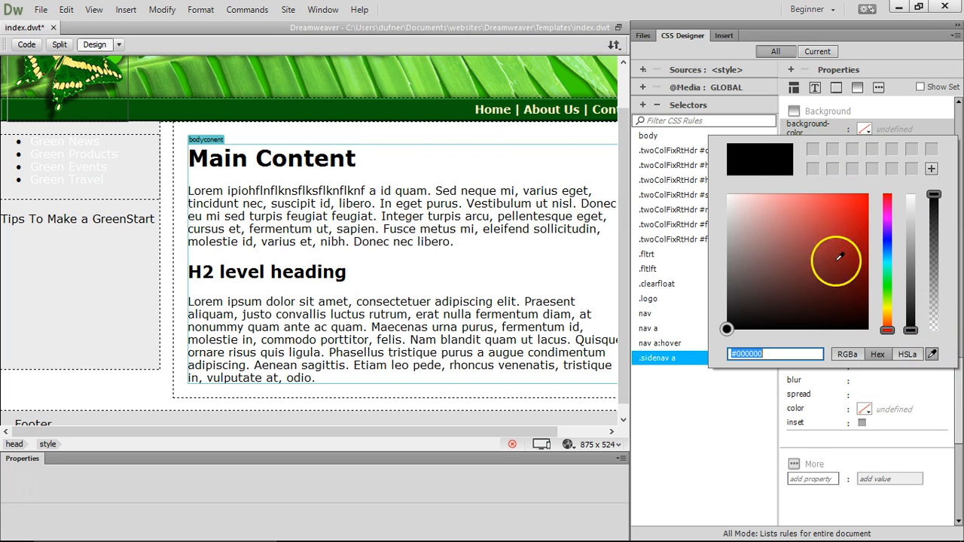
left_click(407, 112)
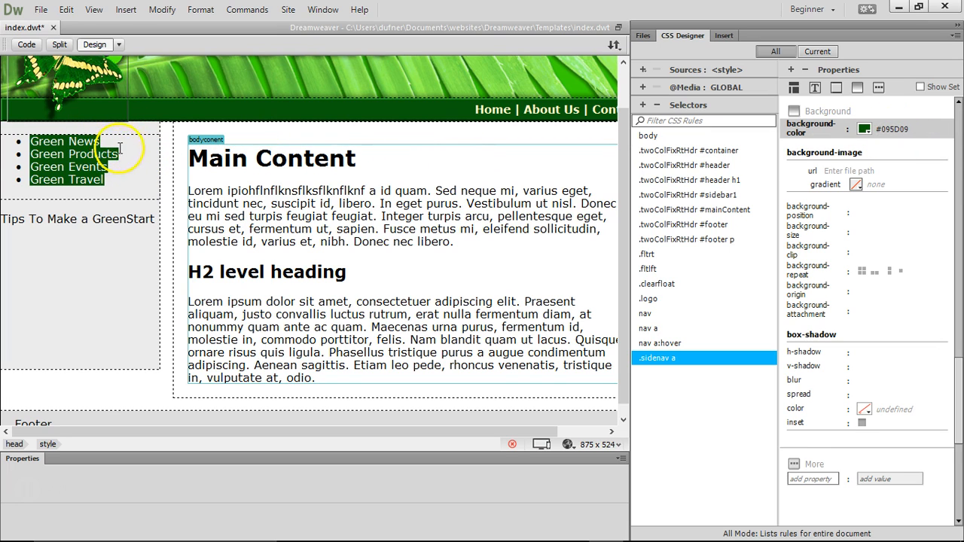
left_click(906, 133)
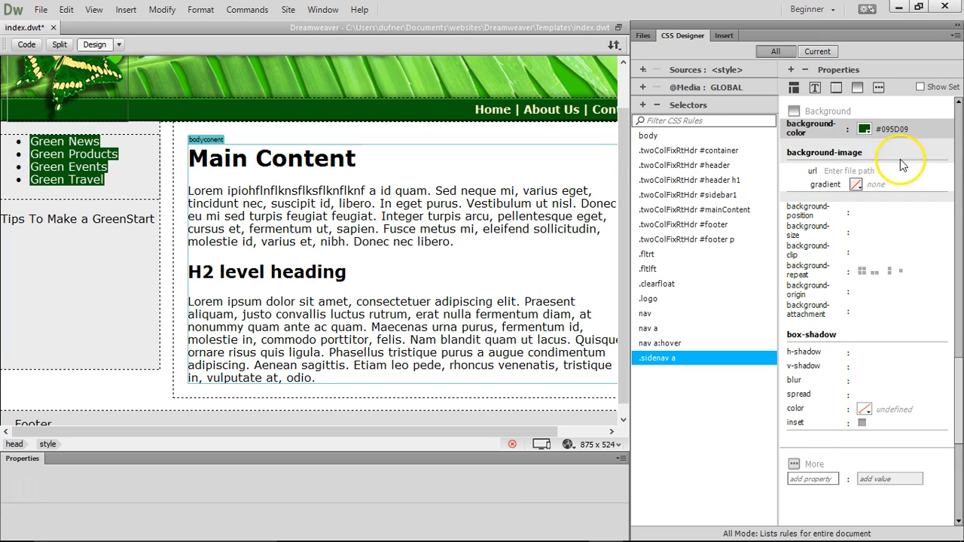
Step: Check the width in the #sidebar1 rule and give .sidenav a the same width, 225 px
left_click_drag(959, 382, 958, 118)
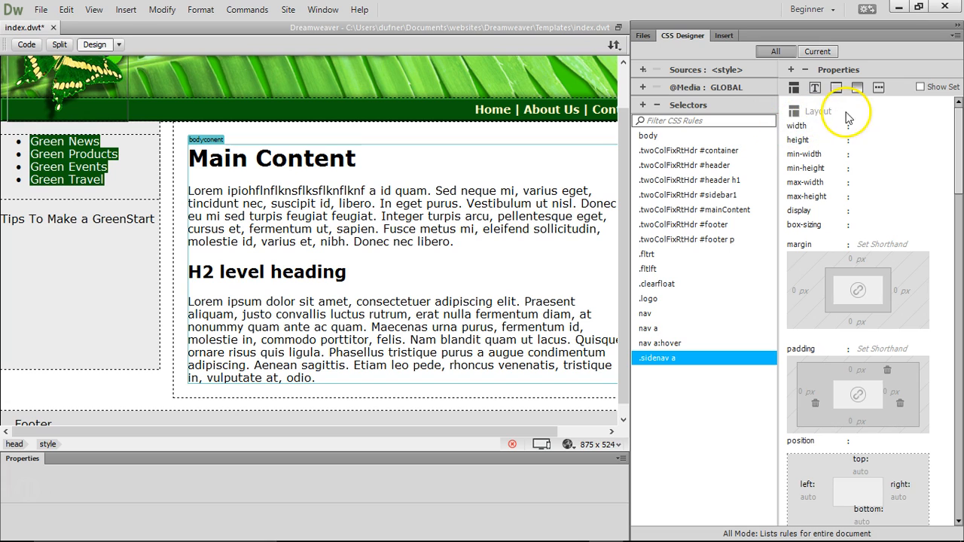
left_click(867, 128)
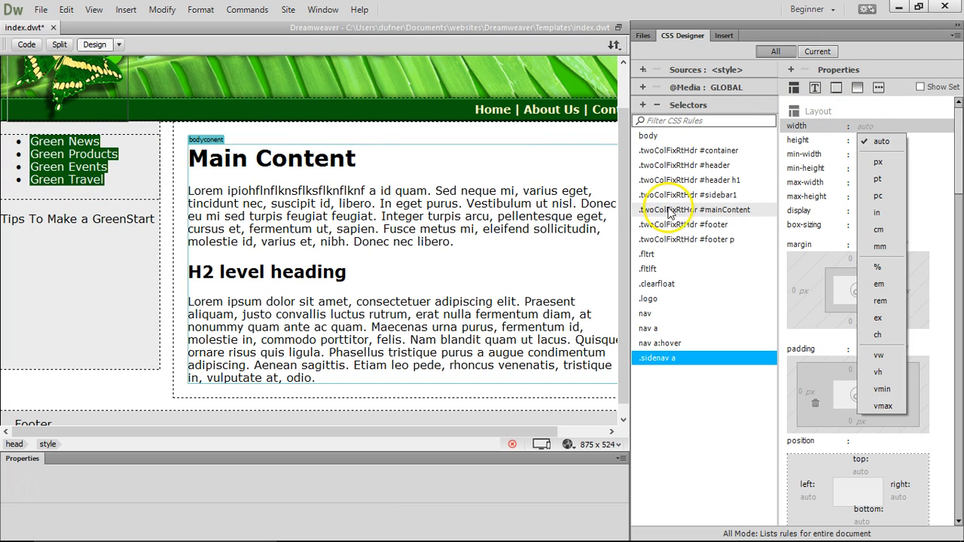
left_click(722, 202)
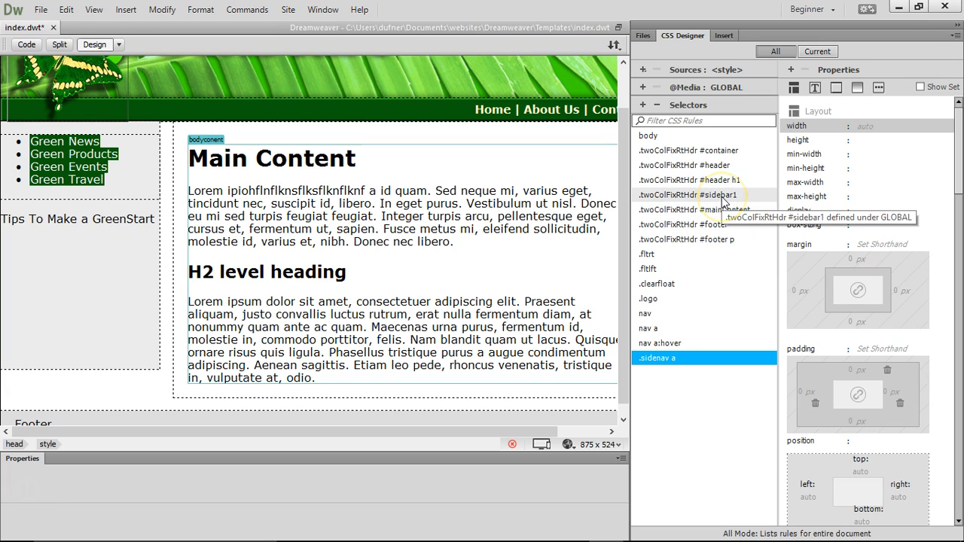
left_click(723, 198)
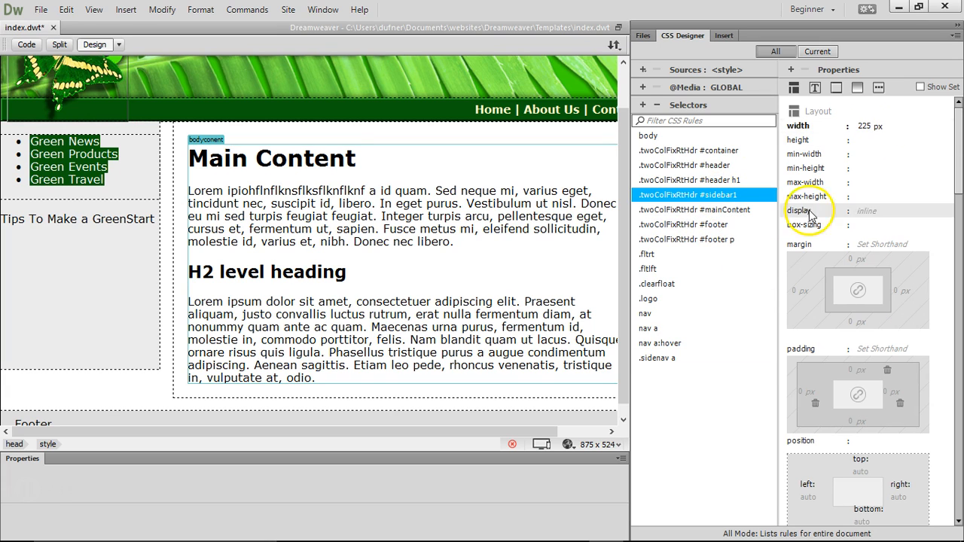
left_click(670, 359)
left_click(862, 128)
left_click(873, 155)
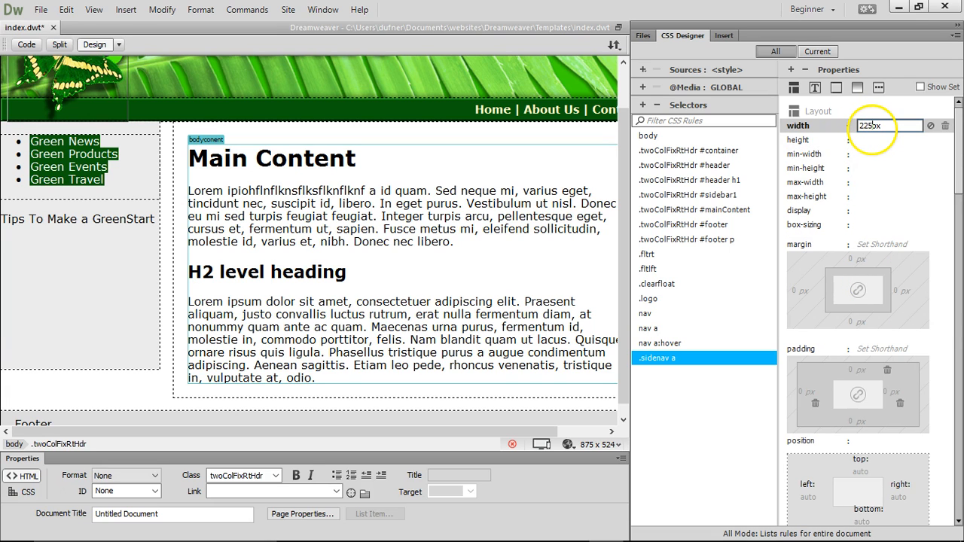
key("Return")
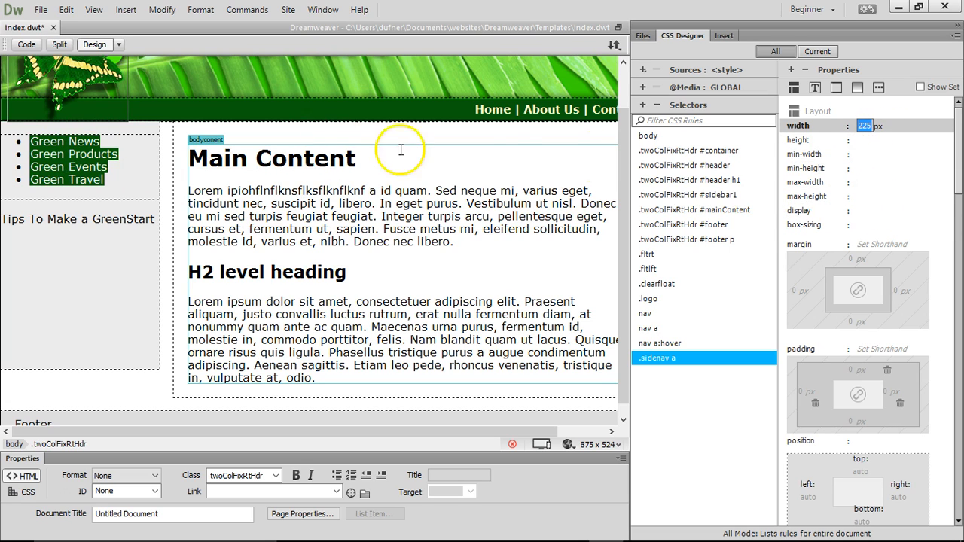
Step: Set the height of the .sidenav a rule to 50 px
left_click(869, 142)
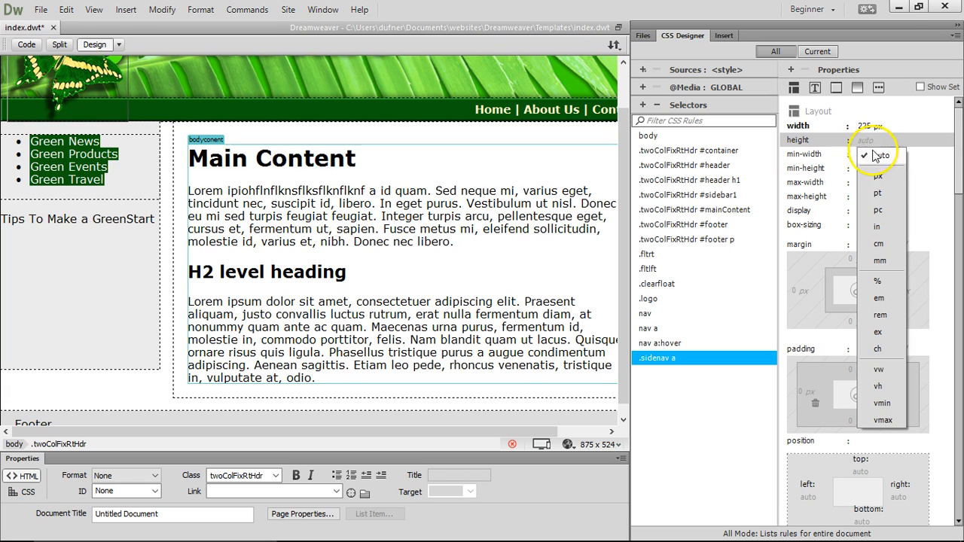
left_click(875, 176)
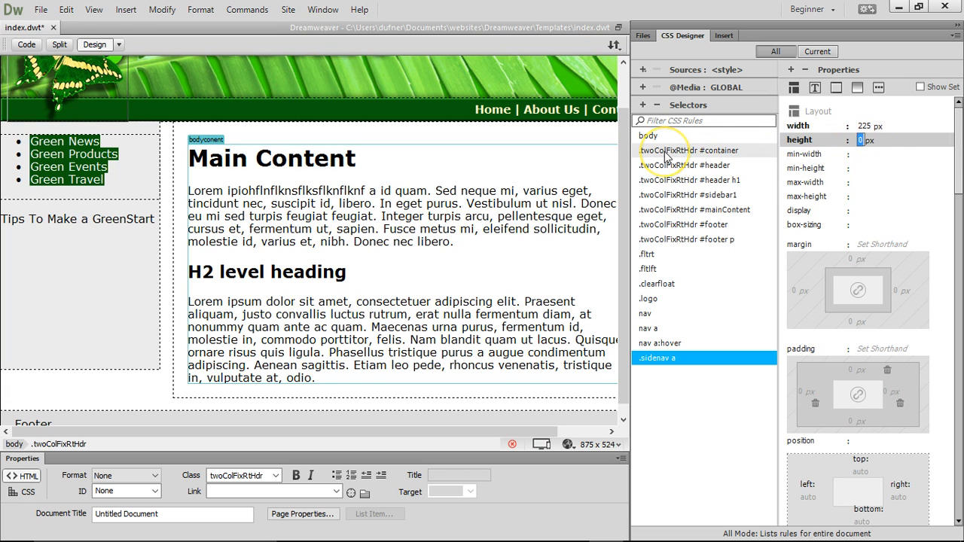
type("5")
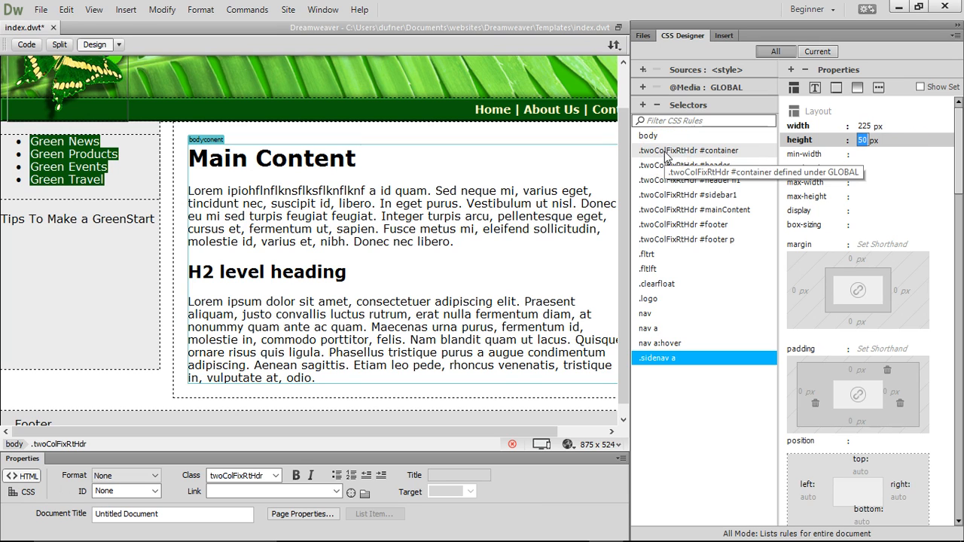
left_click(686, 359)
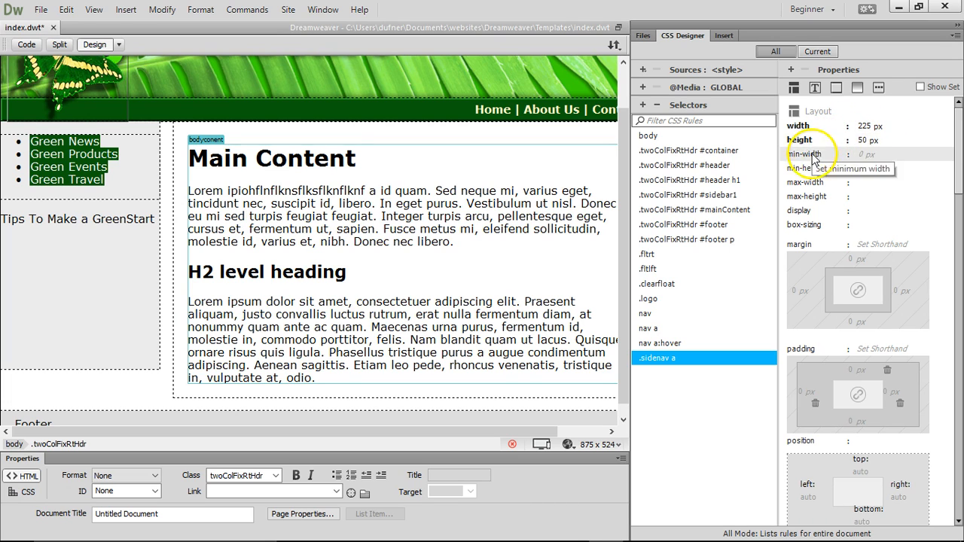
Step: Set the top and bottom margins of .sidenav a to 50 px
left_click(851, 259)
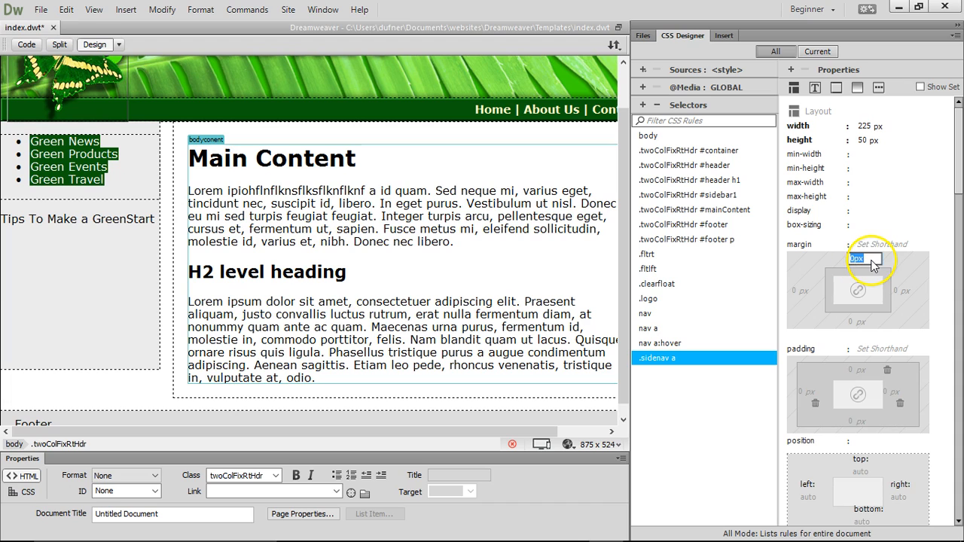
left_click(873, 249)
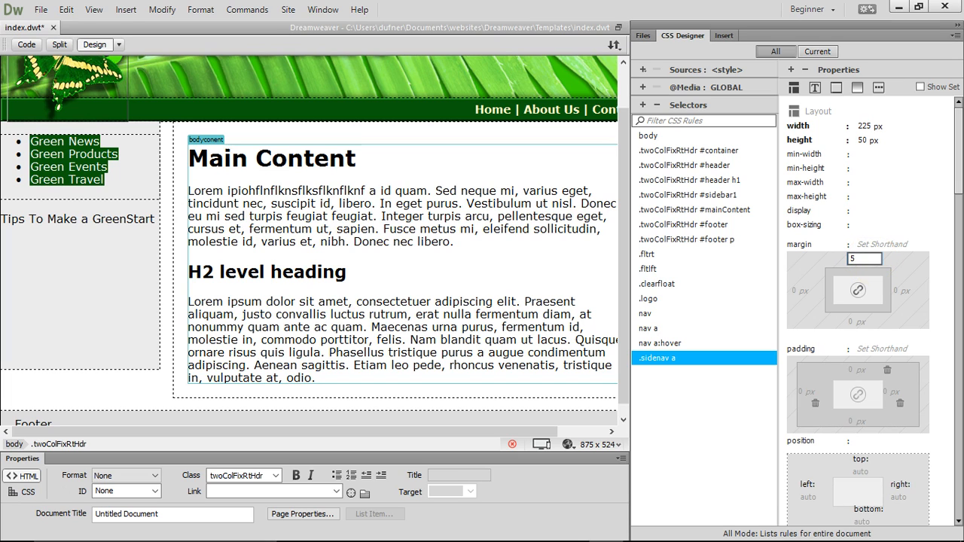
left_click(849, 321)
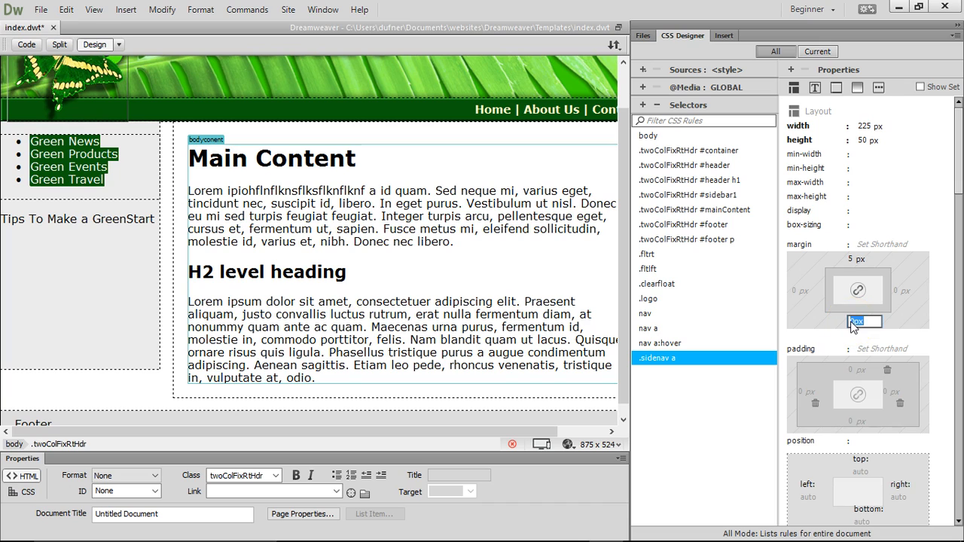
left_click(849, 321)
type("50")
left_click(853, 259)
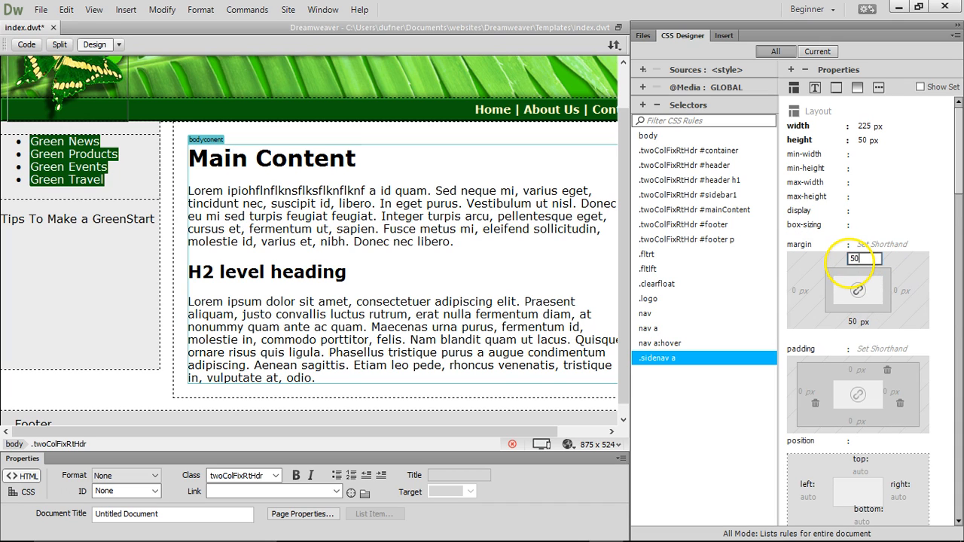
Step: Set the right and left margins of .sidenav a to 50 px
left_click(905, 292)
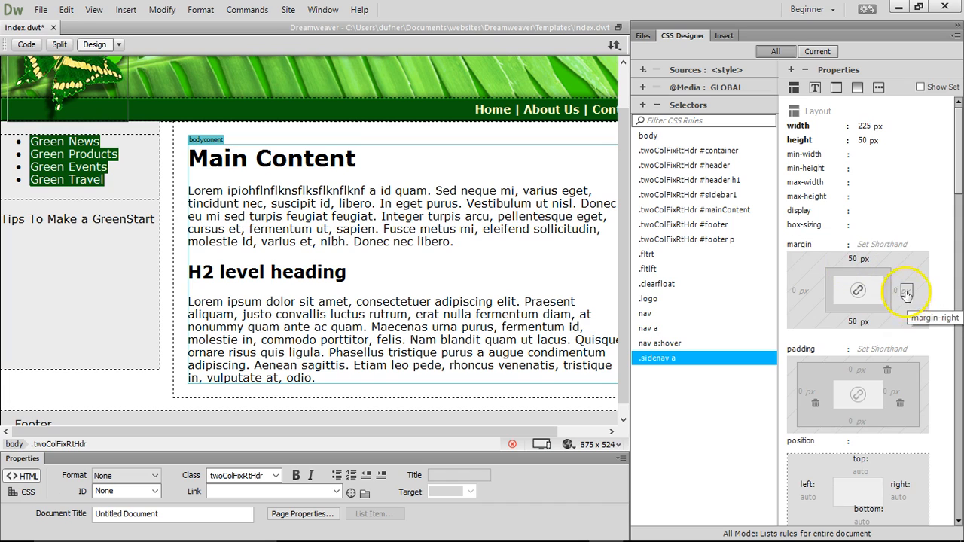
left_click(906, 294)
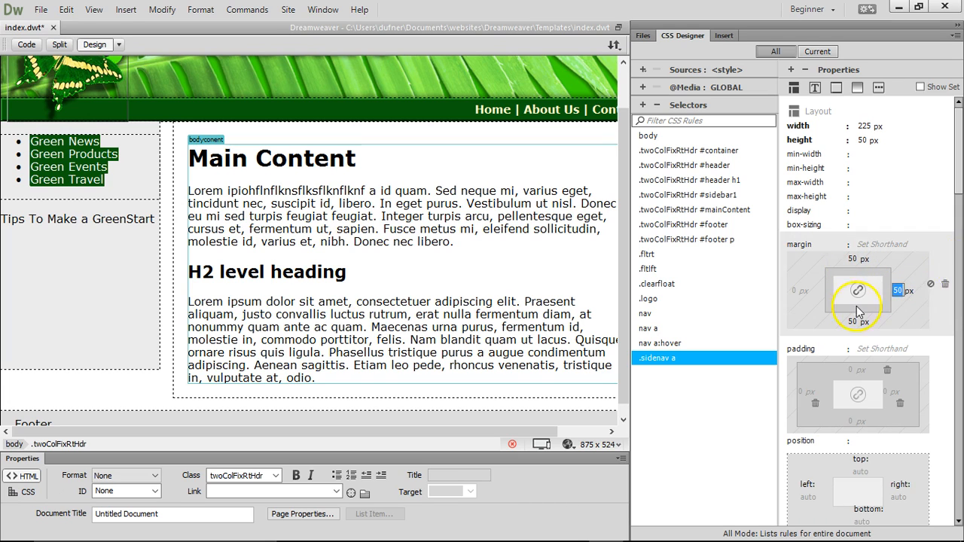
left_click(790, 290)
left_click(795, 292)
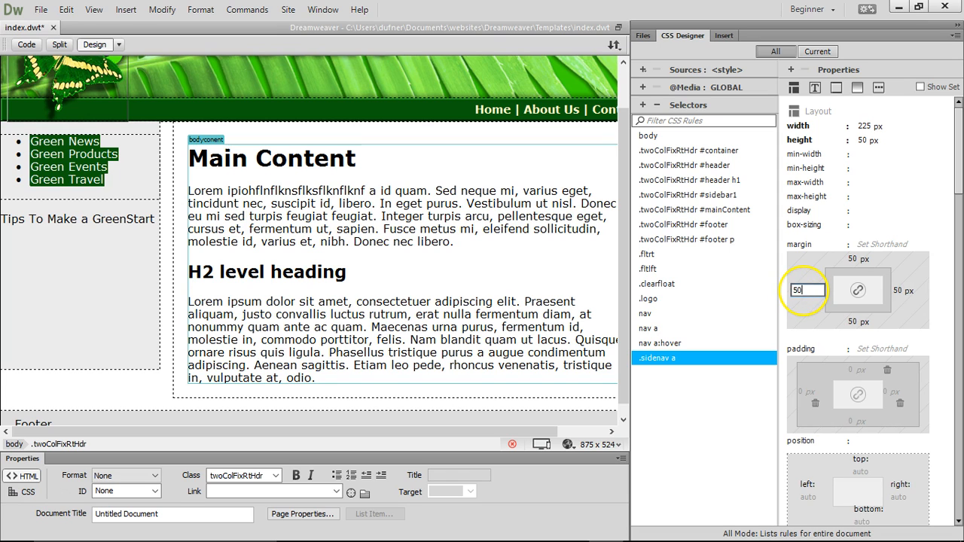
key("Return")
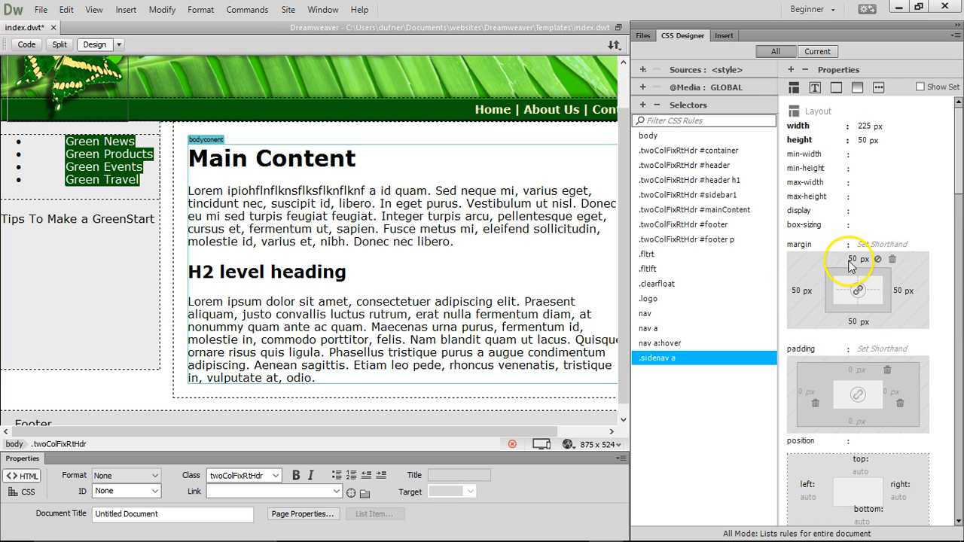
Step: Clear the margins of the .sidenav a rule and set its top and bottom padding to 10 px
key("Delete")
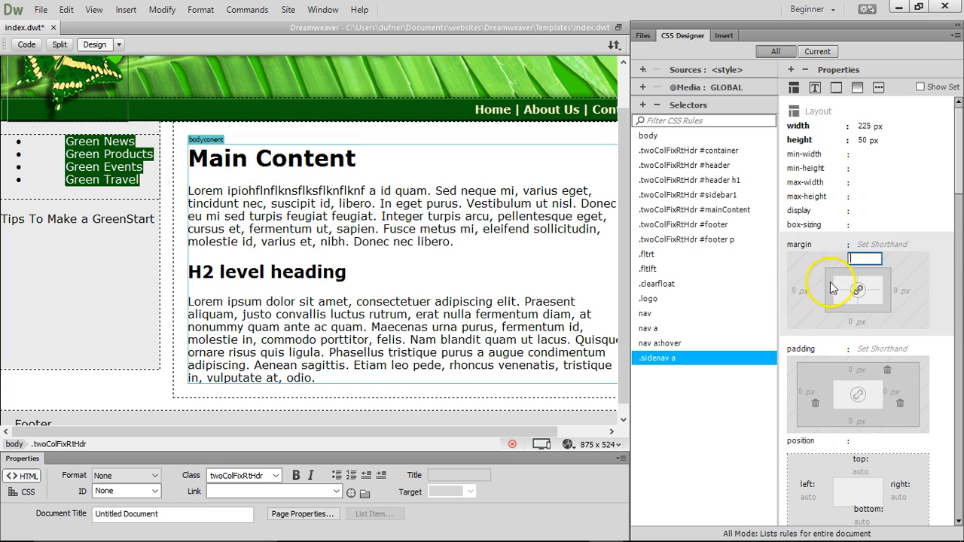
left_click(871, 372)
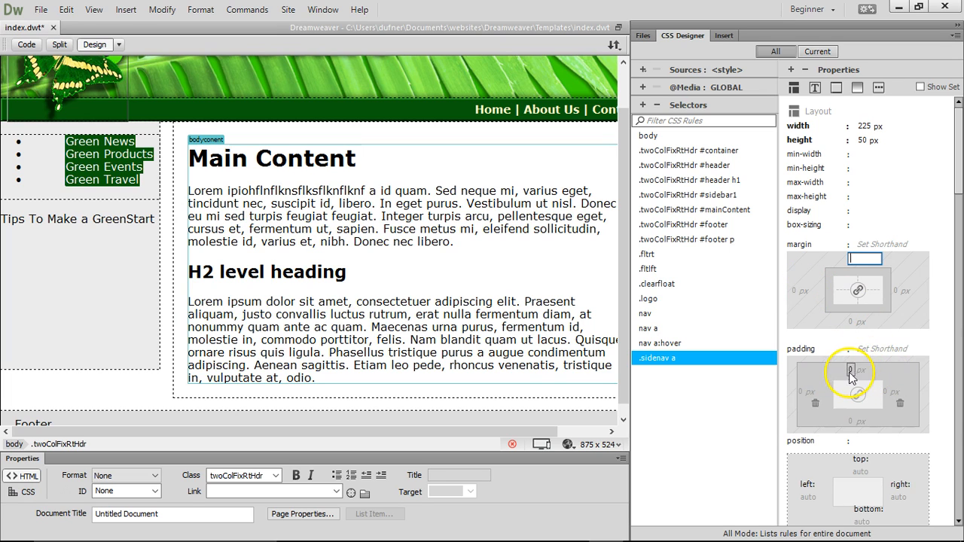
type("10")
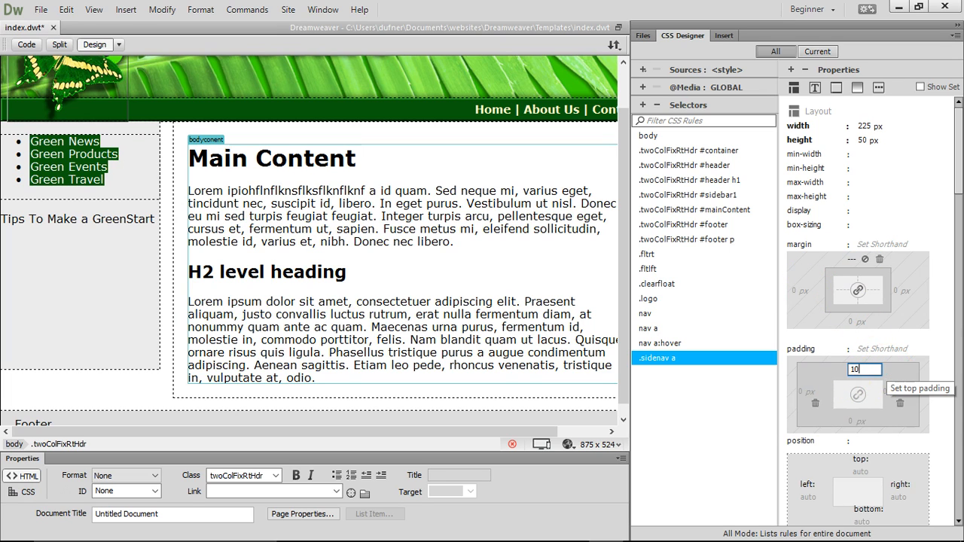
key("Return")
left_click(856, 421)
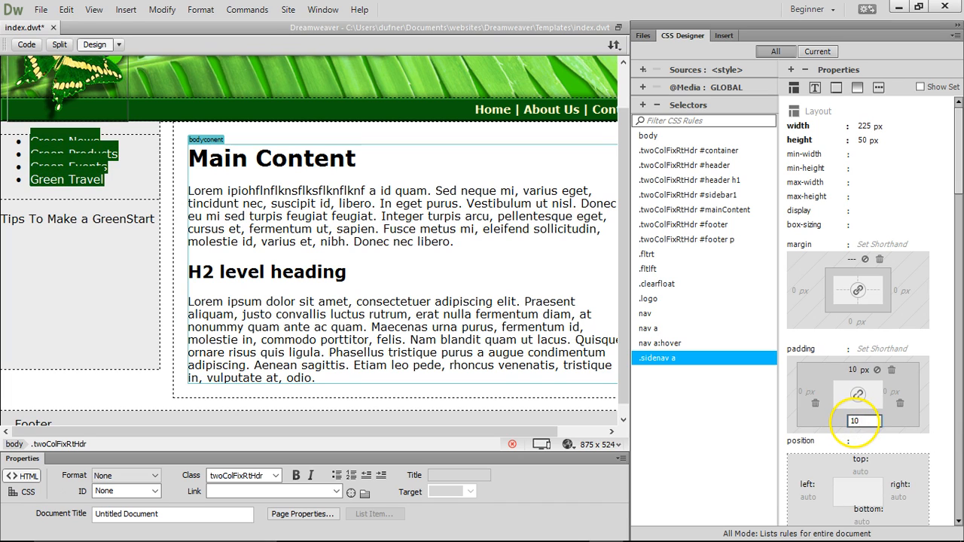
key("Return")
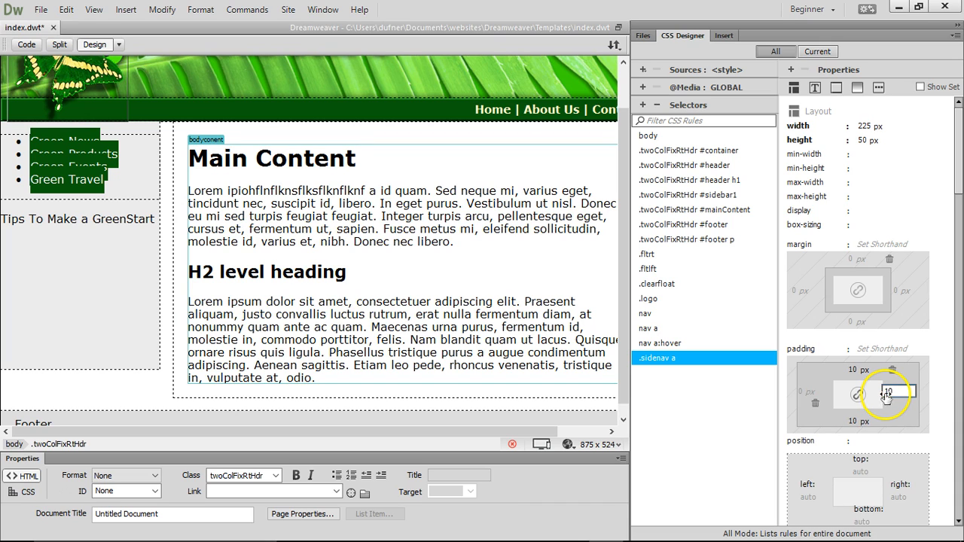
Step: Set the right and left padding of .sidenav a to 10 px
left_click(885, 395)
type("10")
key("Return")
left_click(800, 391)
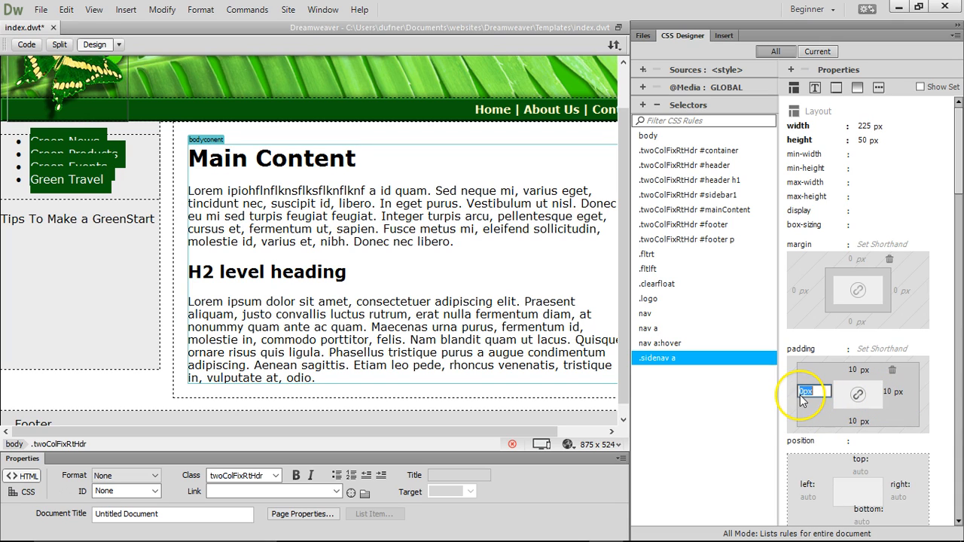
key("Return")
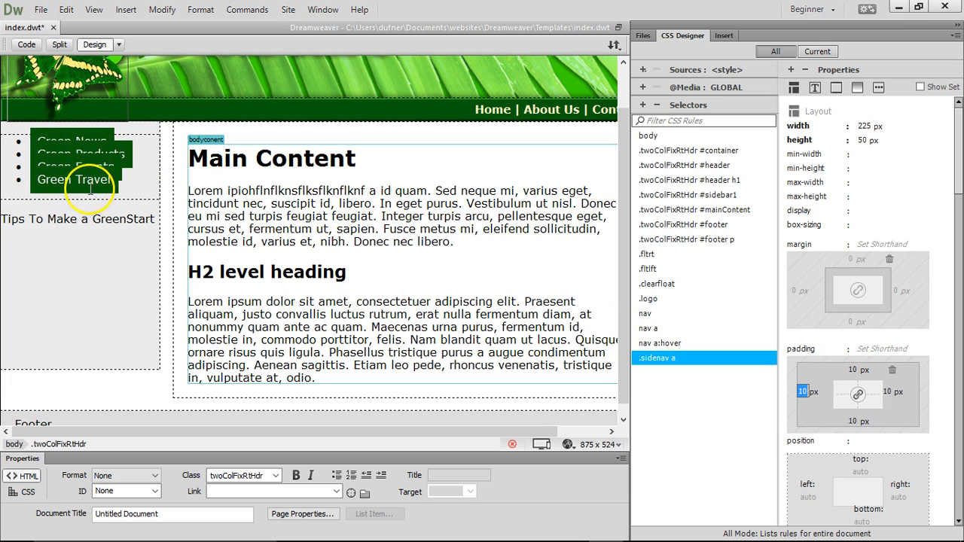
Step: Set the position property of the .sidenav a rule to relative
scroll(878, 365, "down", 4)
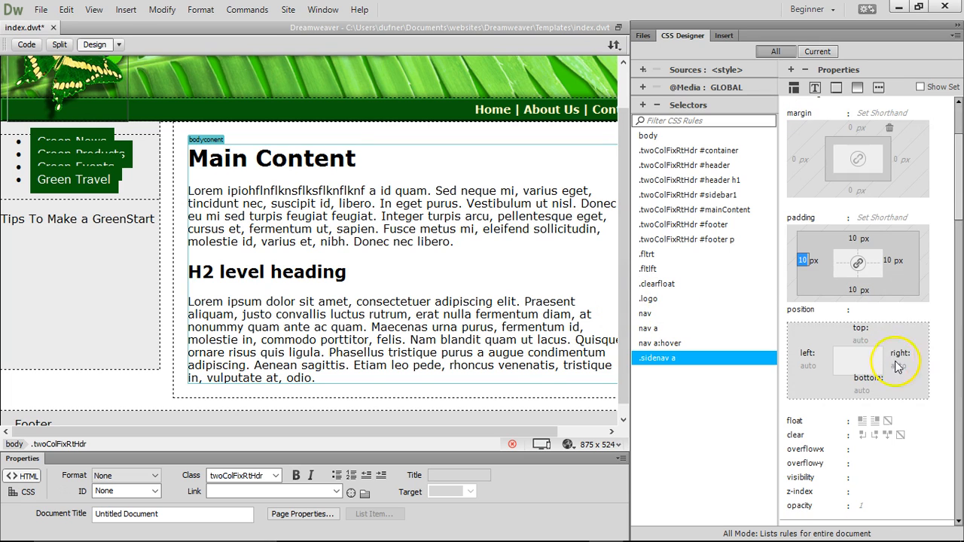
left_click(867, 310)
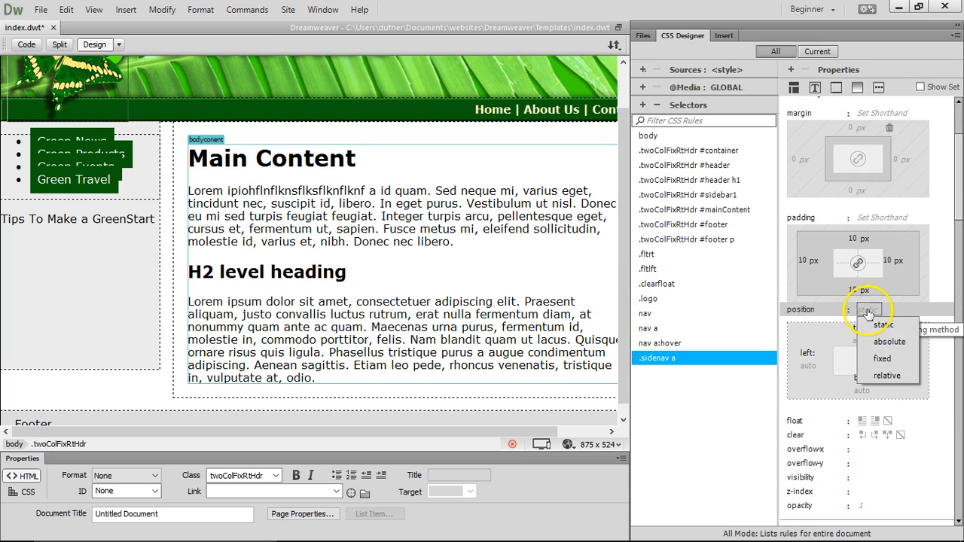
left_click(882, 375)
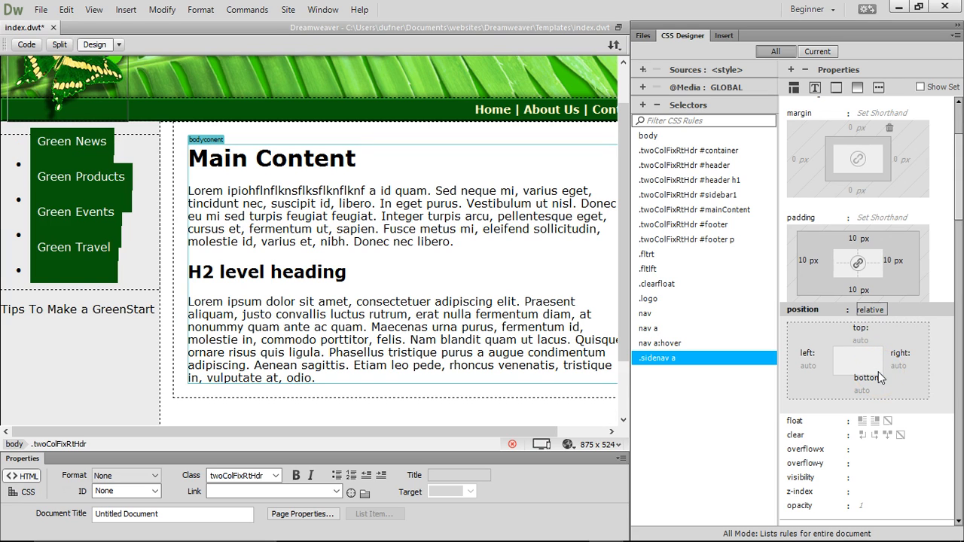
Step: Try absolute, fixed and static positioning on .sidenav a and return it to relative
left_click(870, 313)
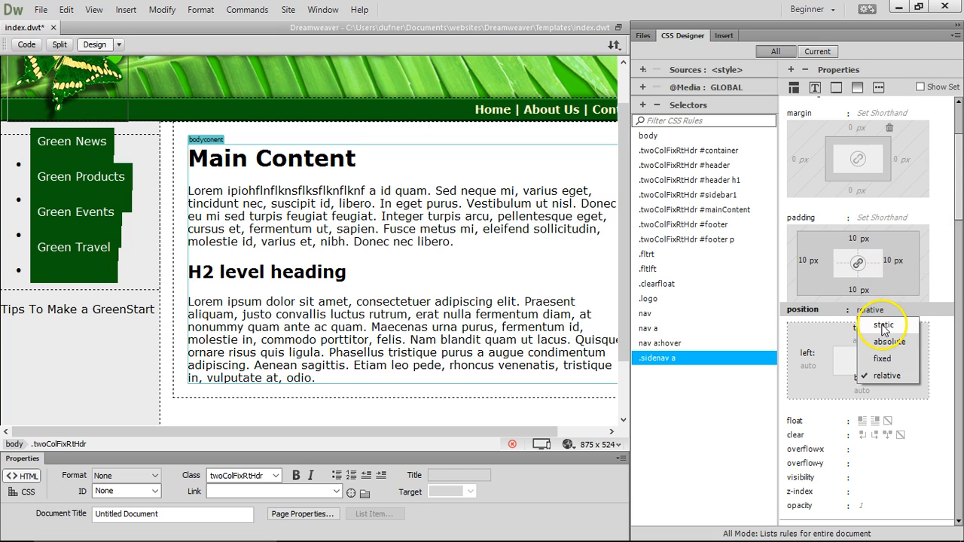
left_click(886, 343)
left_click(871, 310)
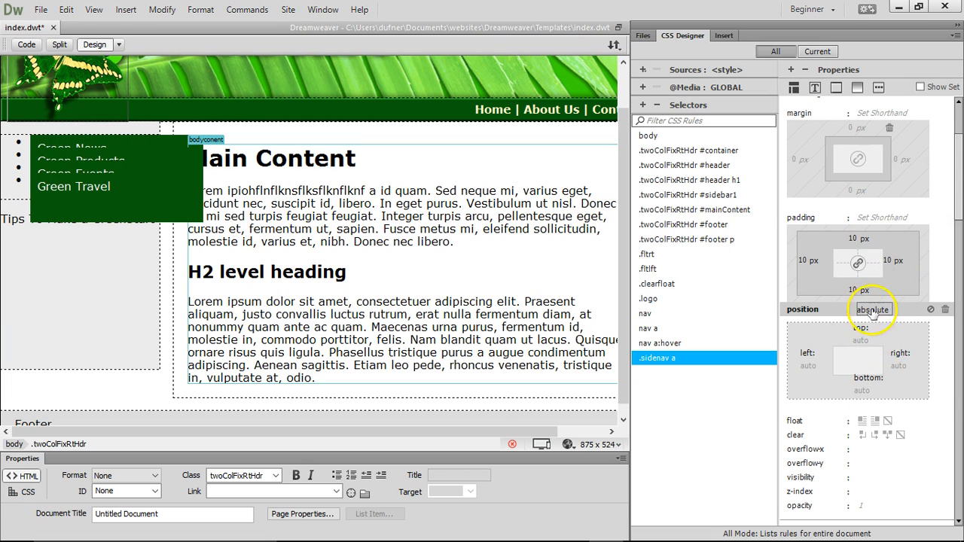
left_click(886, 340)
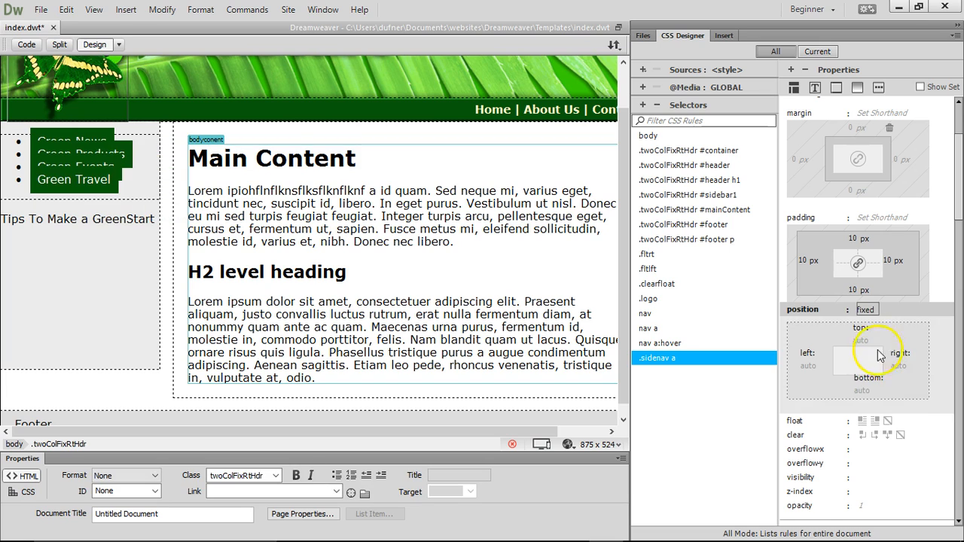
left_click(871, 309)
left_click(872, 331)
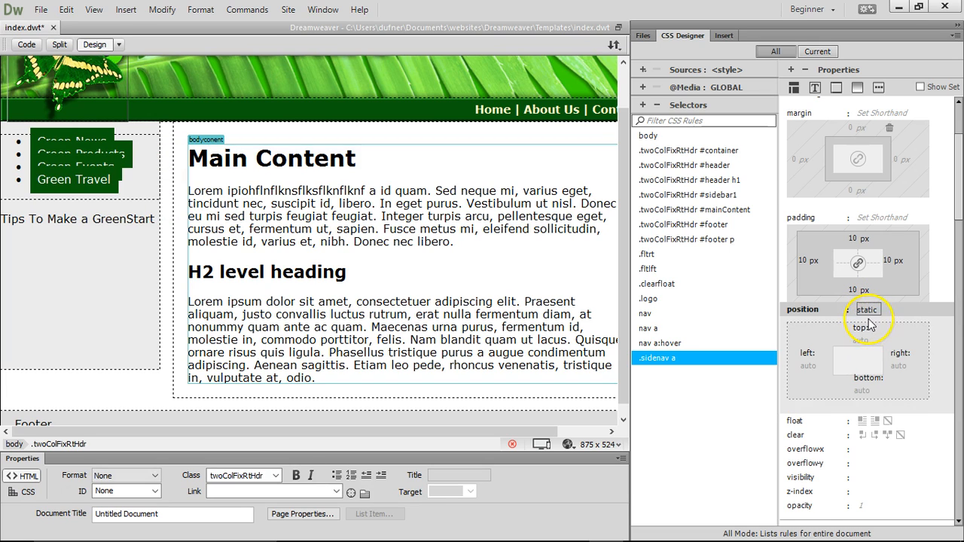
left_click(867, 310)
left_click(886, 376)
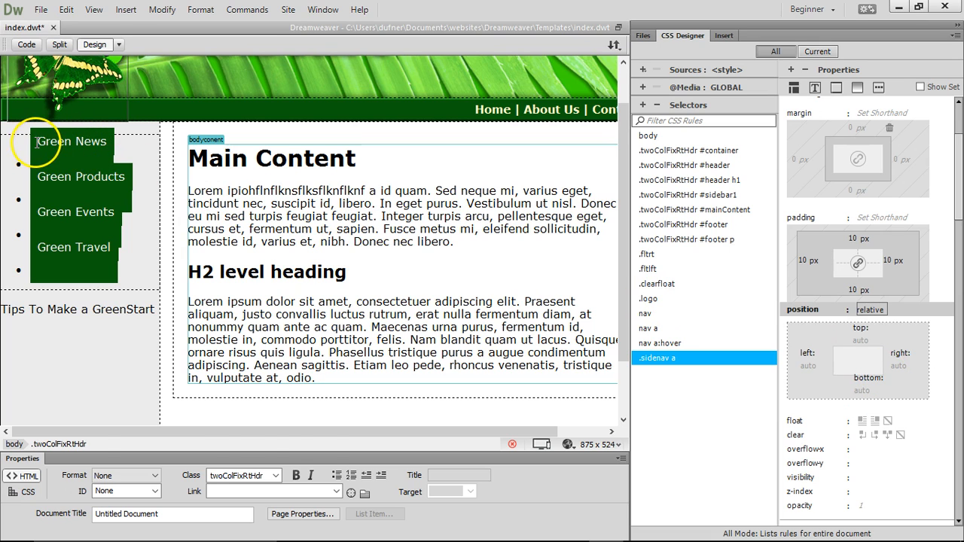
Step: Select the sidebar links one by one to examine the size and spacing of their green boxes
left_click_drag(38, 143, 112, 143)
left_click_drag(123, 179, 37, 178)
left_click_drag(40, 143, 114, 142)
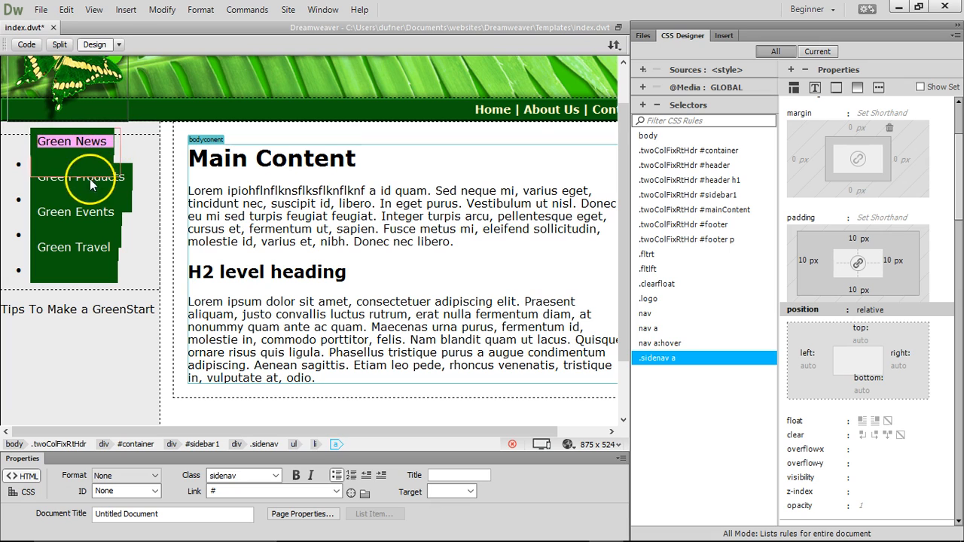
left_click(107, 212)
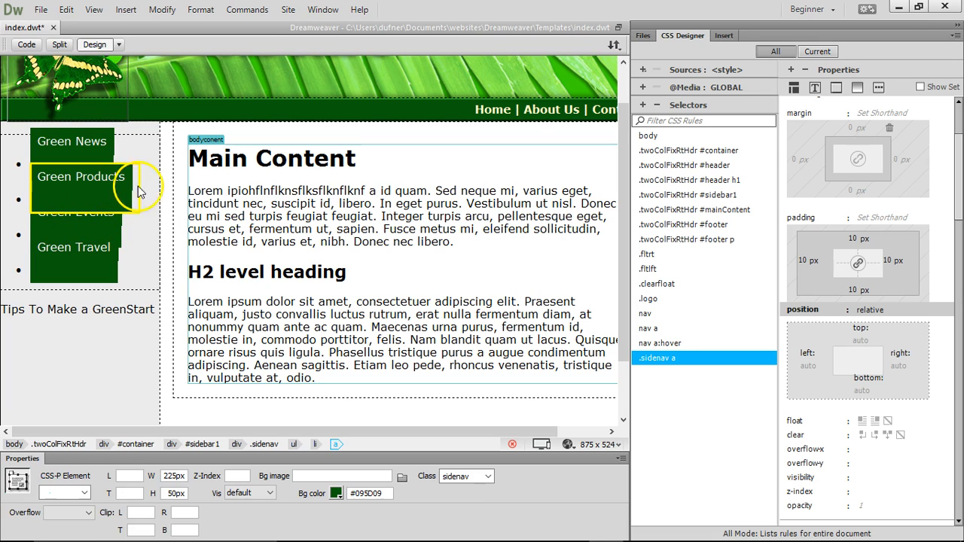
left_click(128, 188)
left_click(103, 258)
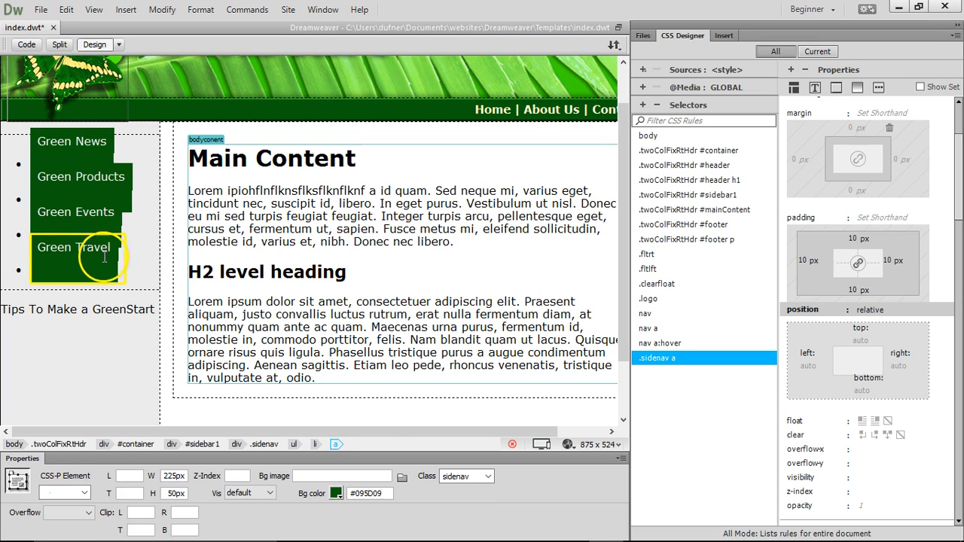
left_click(109, 188)
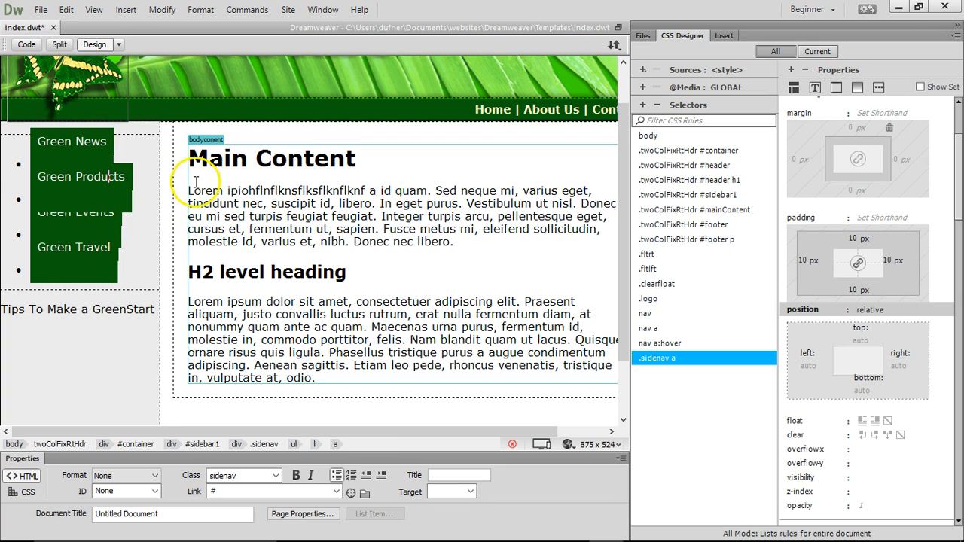
left_click(125, 181)
left_click(124, 178)
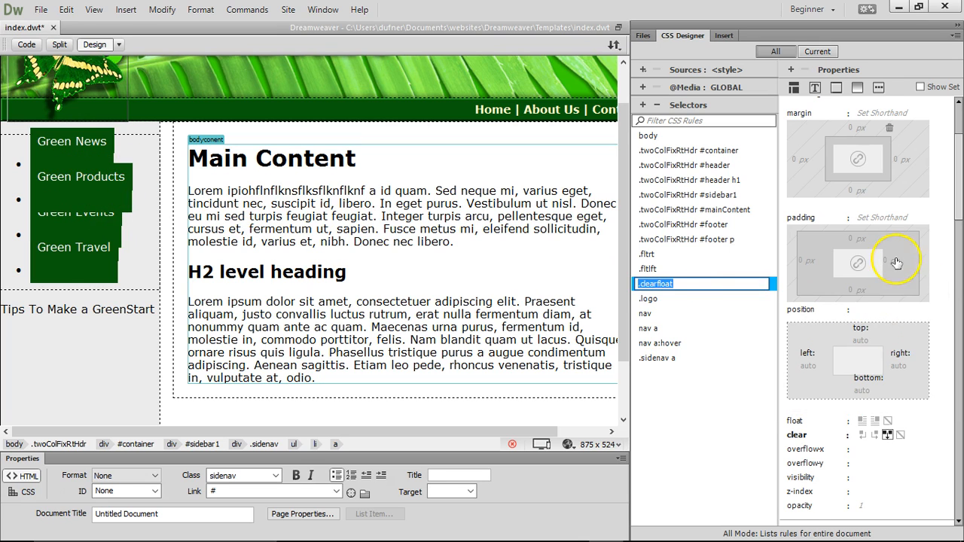
Step: Try left and right float on the .clearfloat rule and set its float to none
left_click_drag(958, 217, 958, 256)
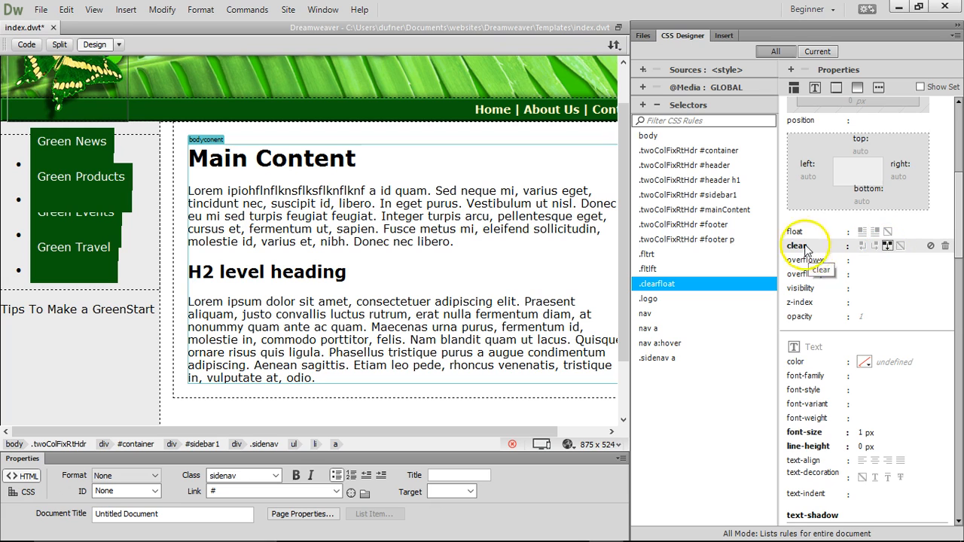
left_click(861, 232)
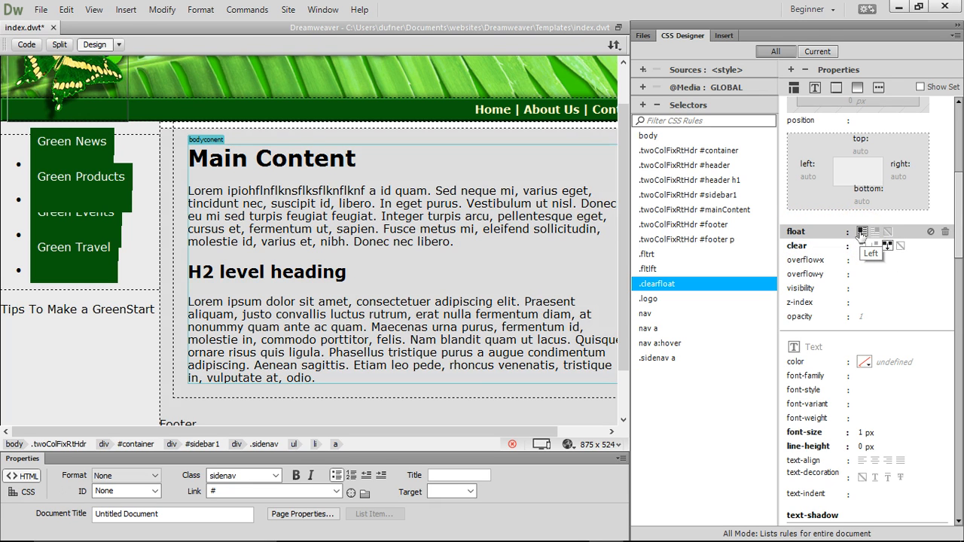
left_click(874, 232)
left_click(886, 233)
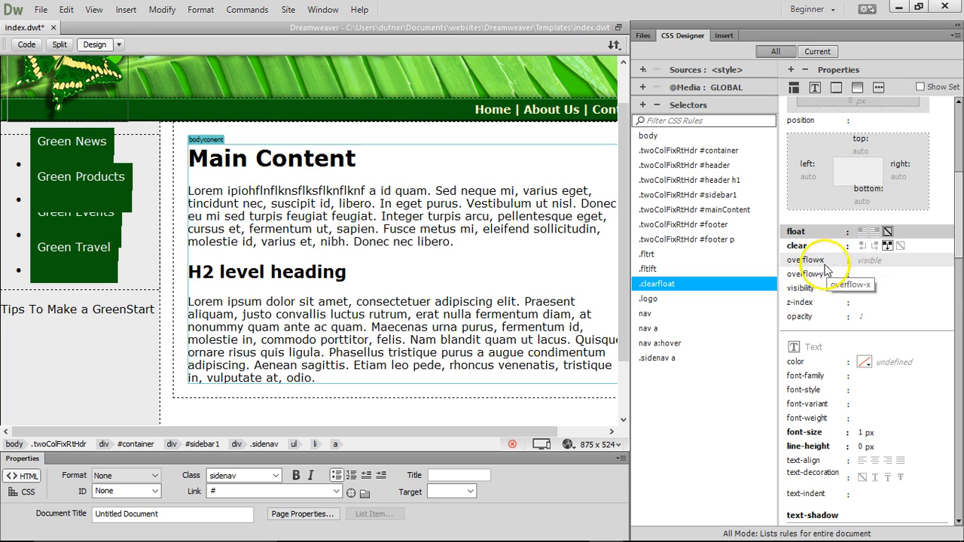
Step: Try left text alignment on the .clearfloat rule and disable that property
left_click(895, 362)
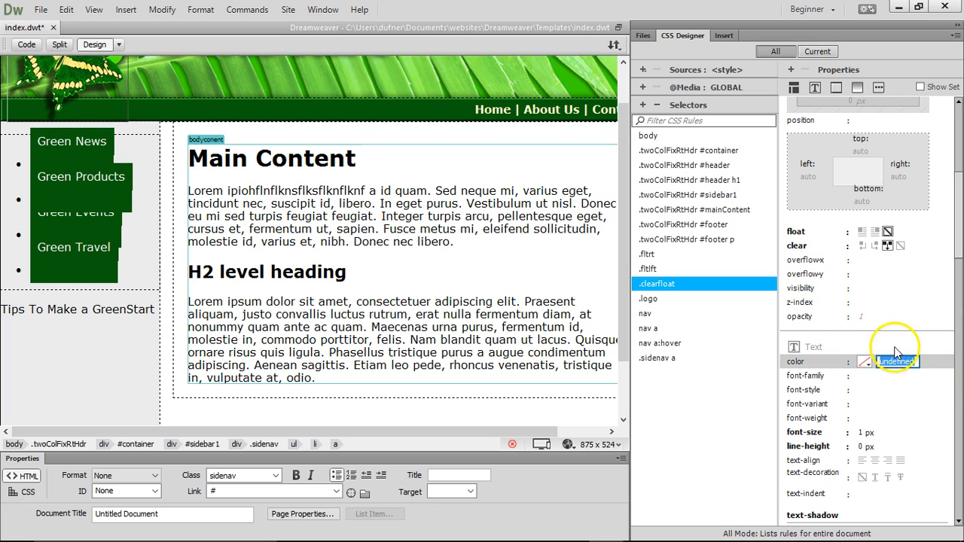
scroll(877, 348, "down", 3)
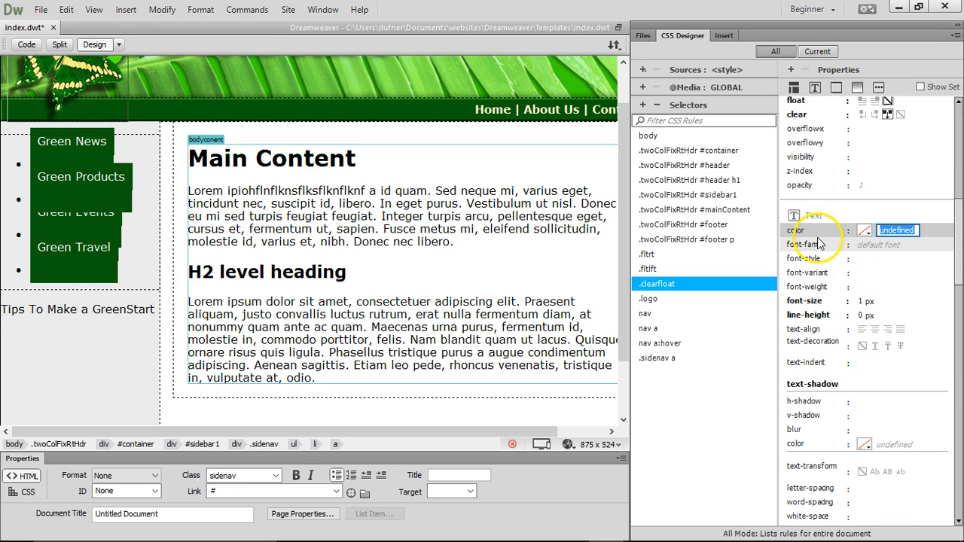
left_click(863, 332)
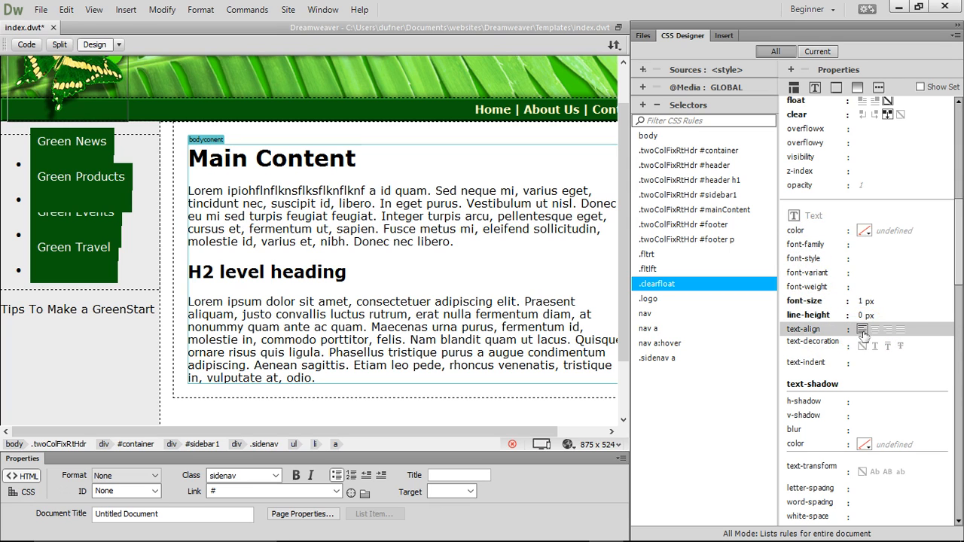
left_click(930, 329)
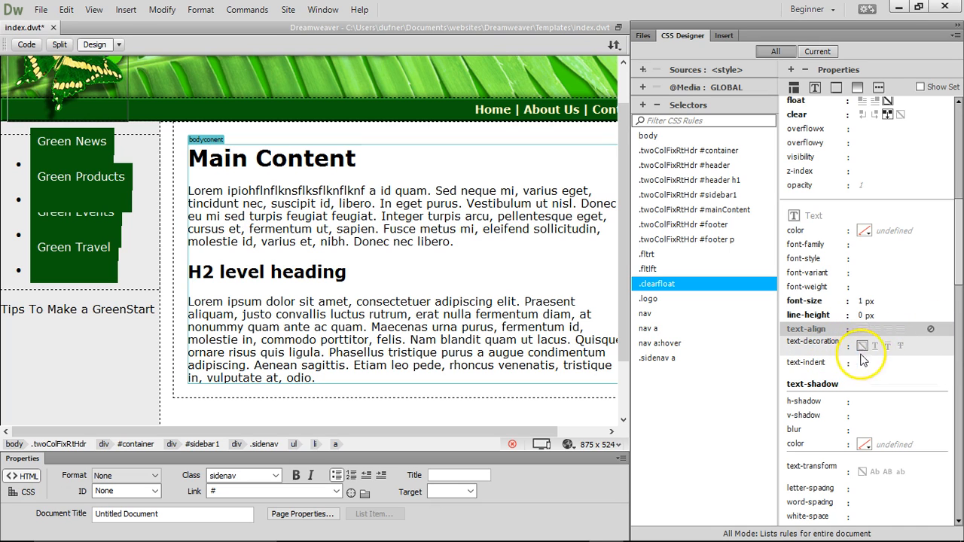
Step: Try a 2 px solid #FFFFFF border on all sides of the .clearfloat rule
scroll(923, 395, "down", 3)
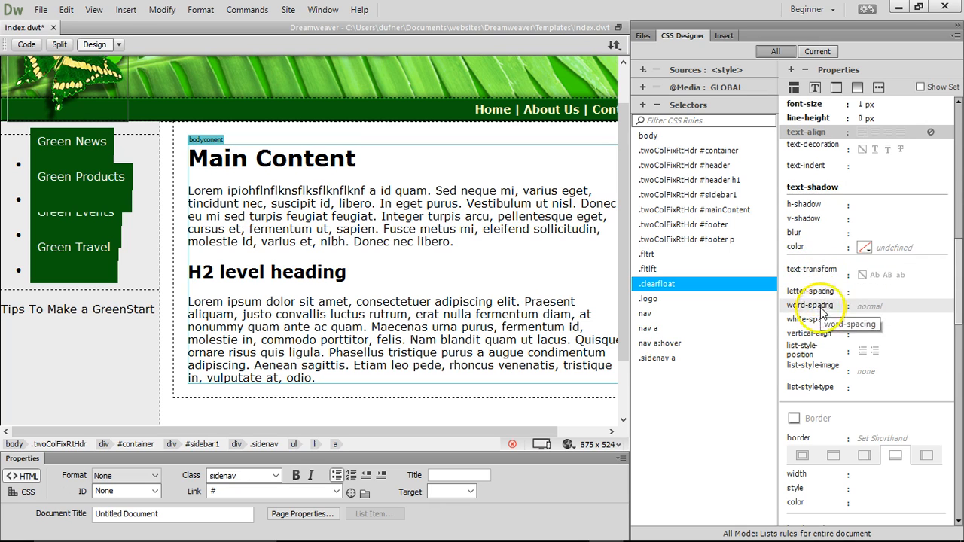
scroll(912, 357, "down", 3)
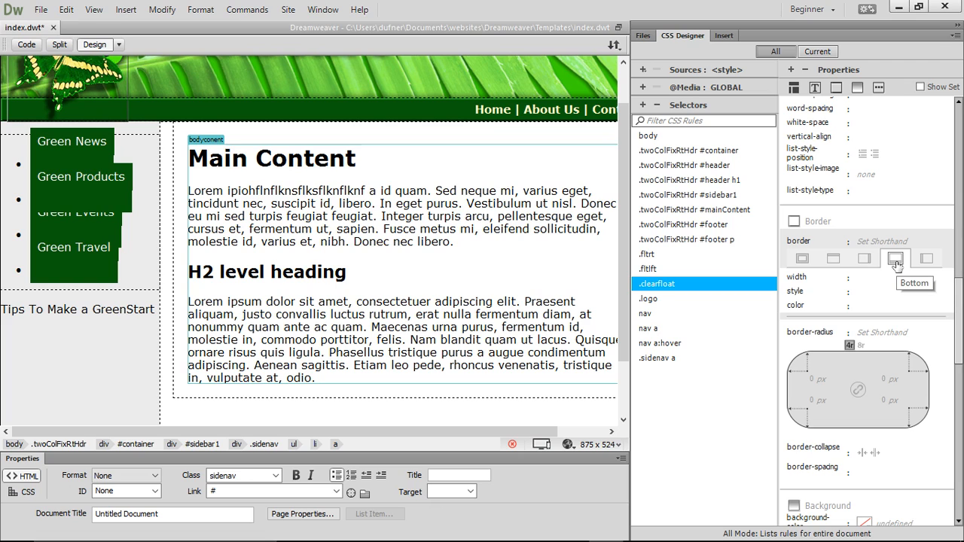
left_click(802, 261)
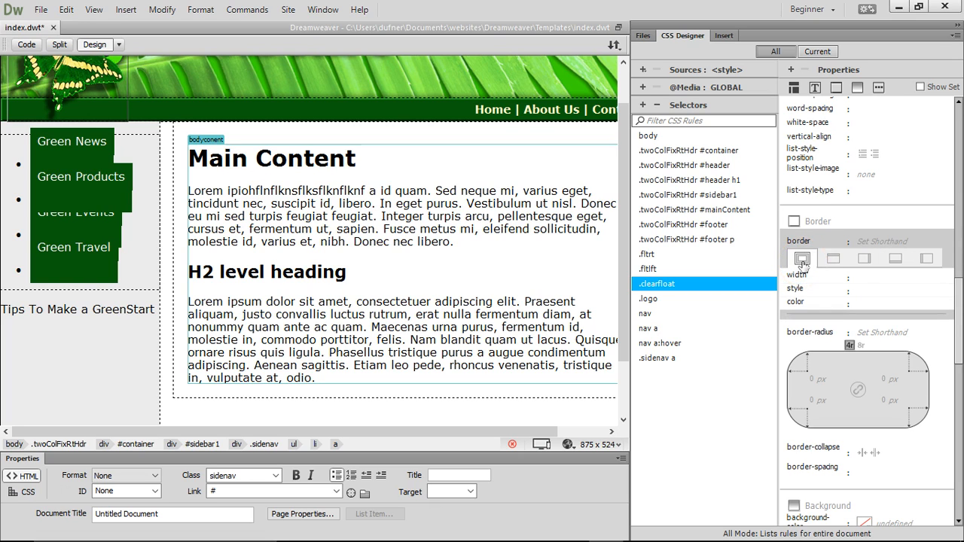
left_click(867, 280)
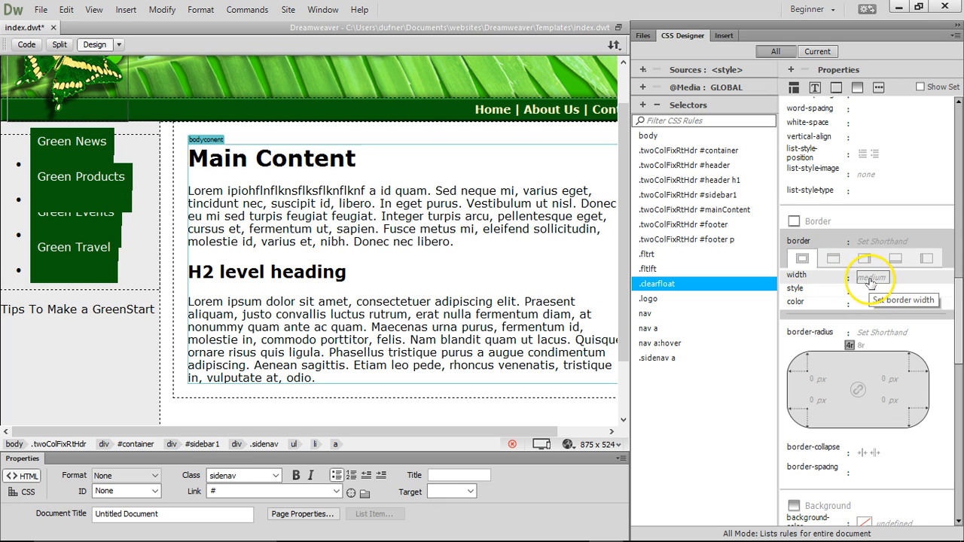
left_click(870, 279)
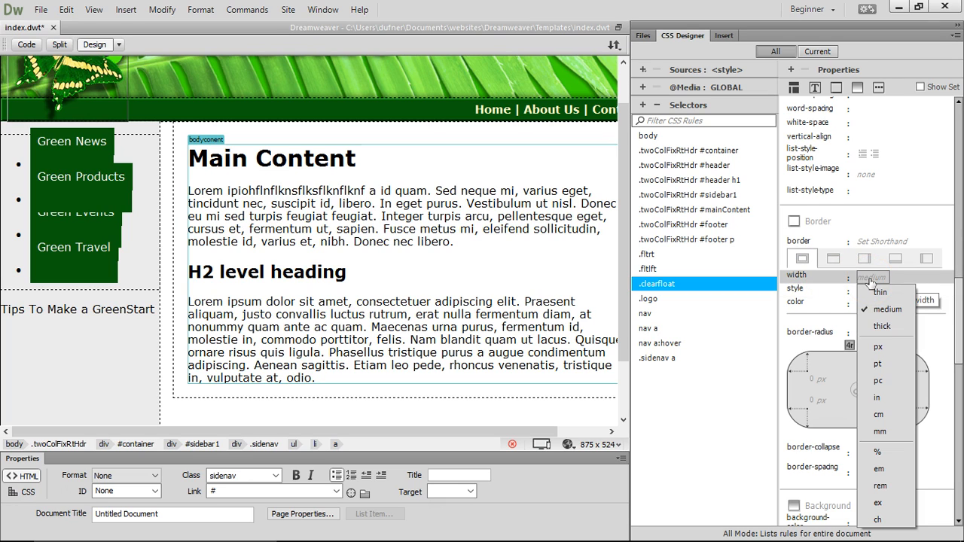
left_click(877, 346)
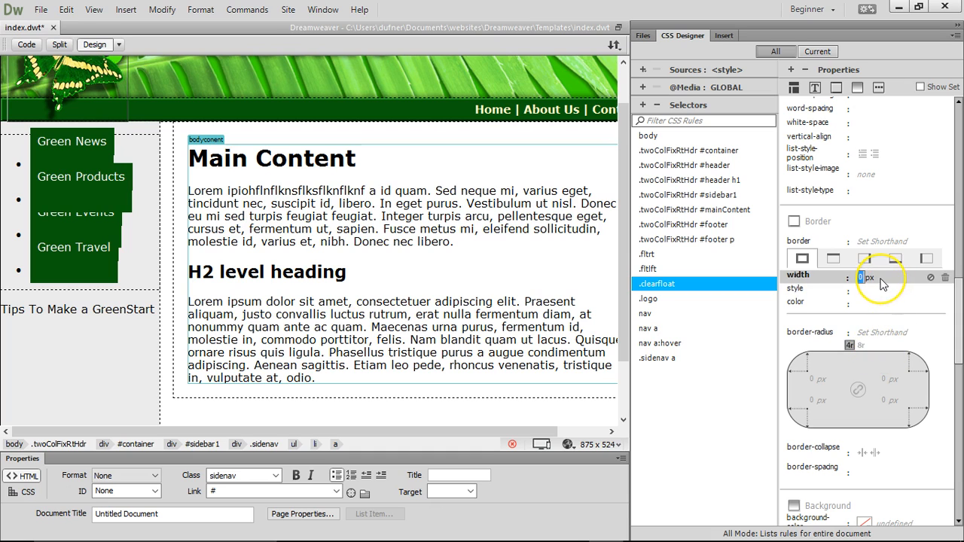
type("2")
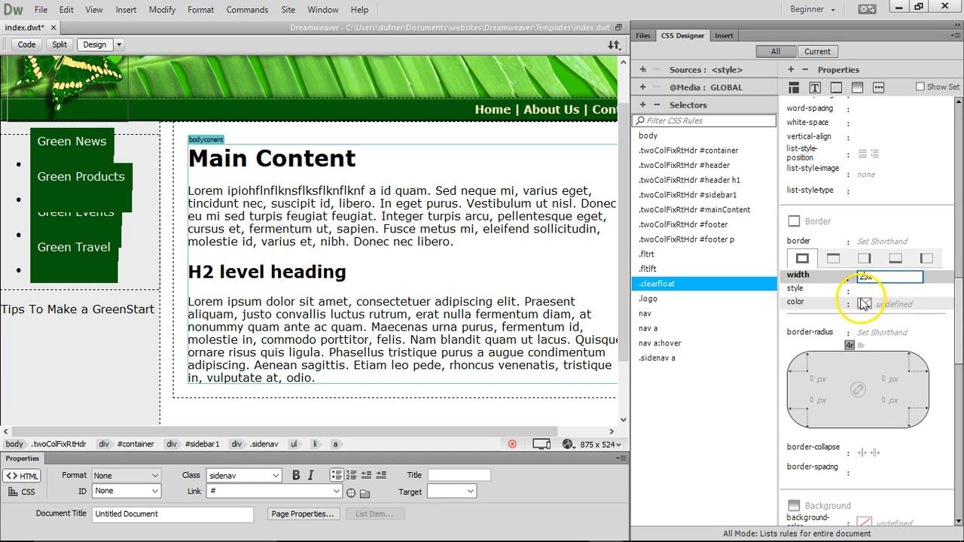
left_click(869, 293)
left_click(870, 294)
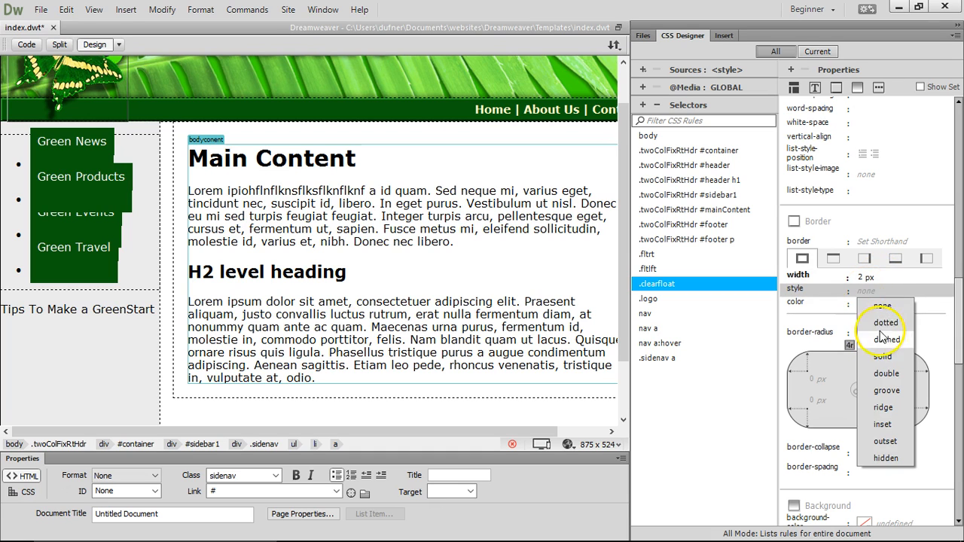
left_click(881, 356)
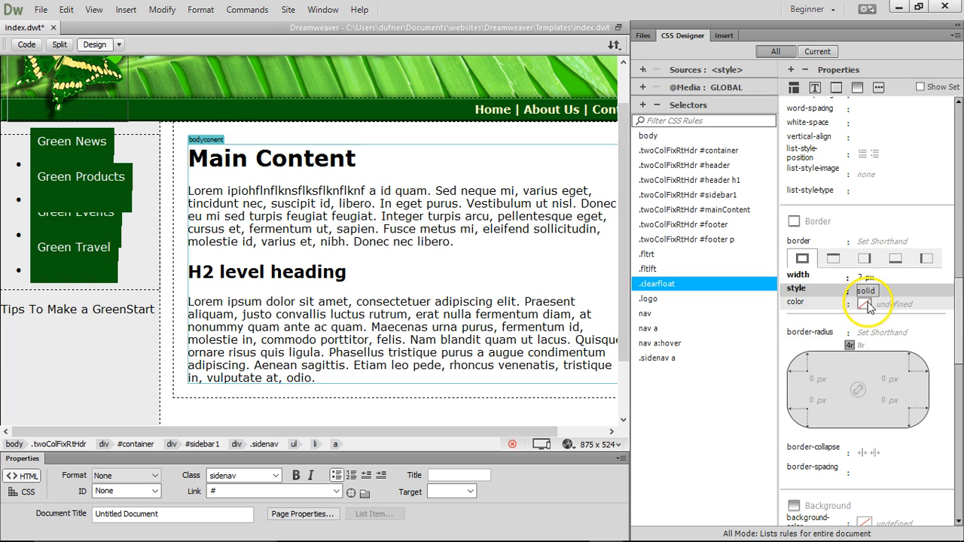
left_click(864, 303)
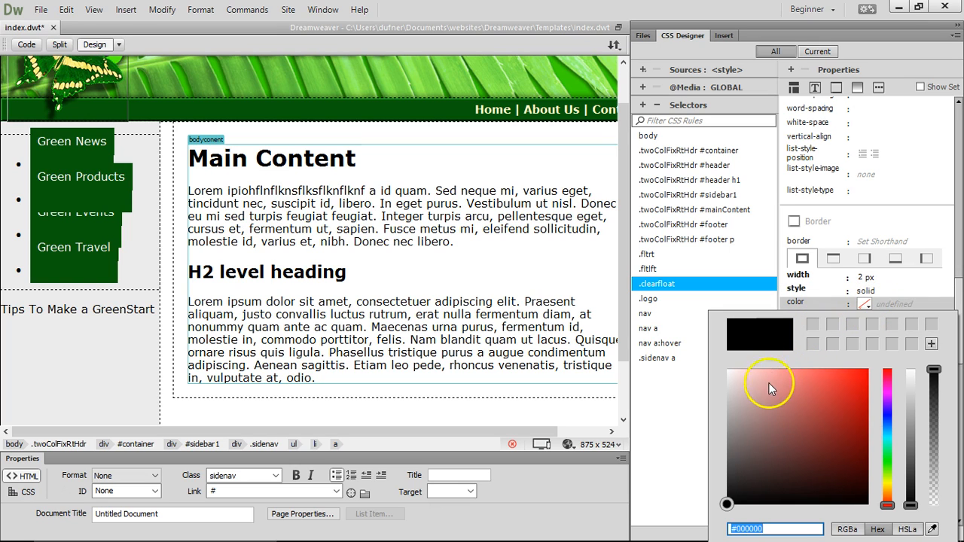
left_click_drag(747, 466, 694, 348)
key("Return")
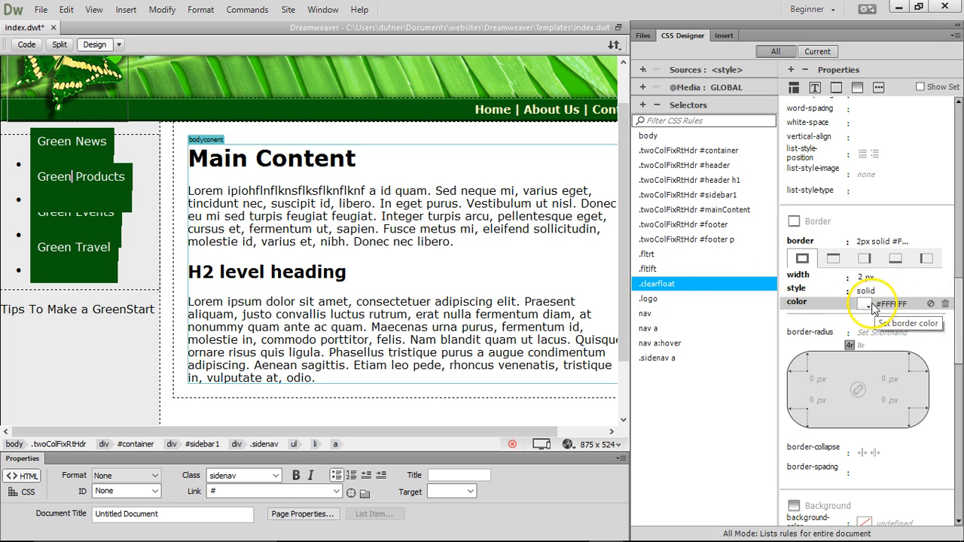
Step: Remove the border color, style and width from the .clearfloat rule
left_click(945, 304)
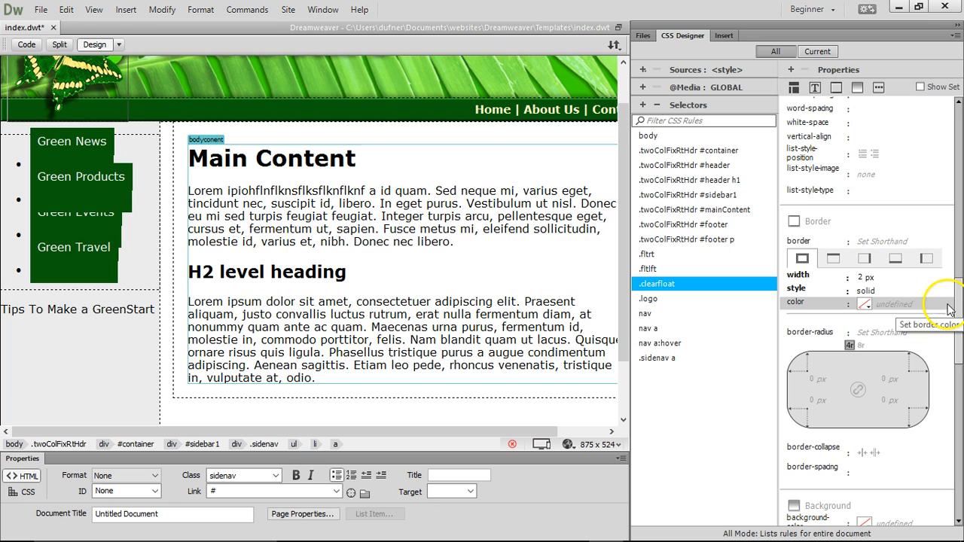
left_click(945, 289)
left_click(945, 279)
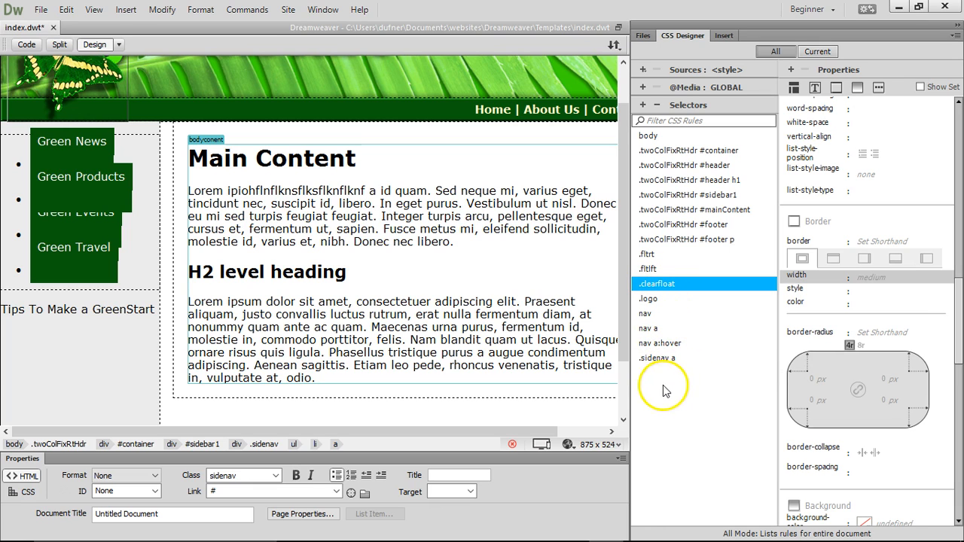
Step: Give the .sidenav a rule a top border 2 px wide, solid, in #FFFFFF
left_click(661, 357)
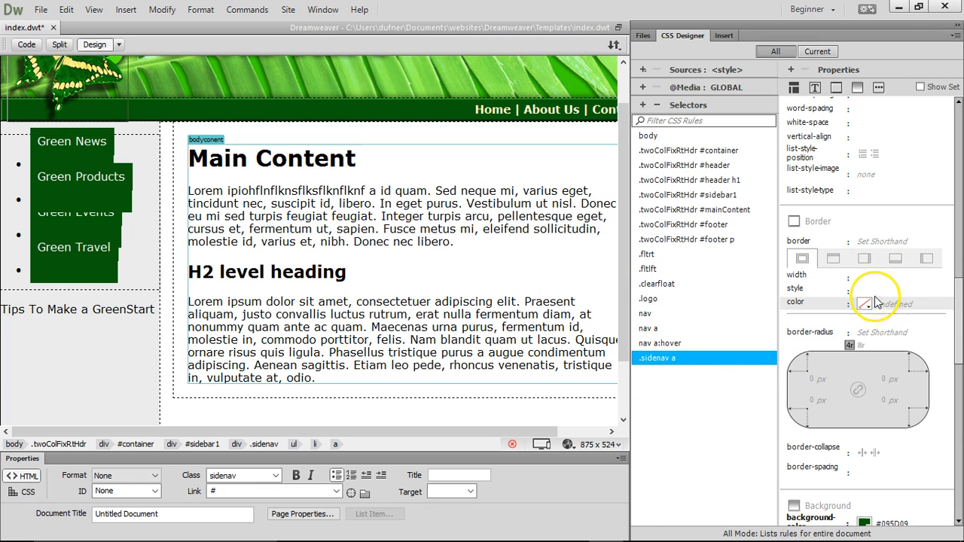
left_click(833, 260)
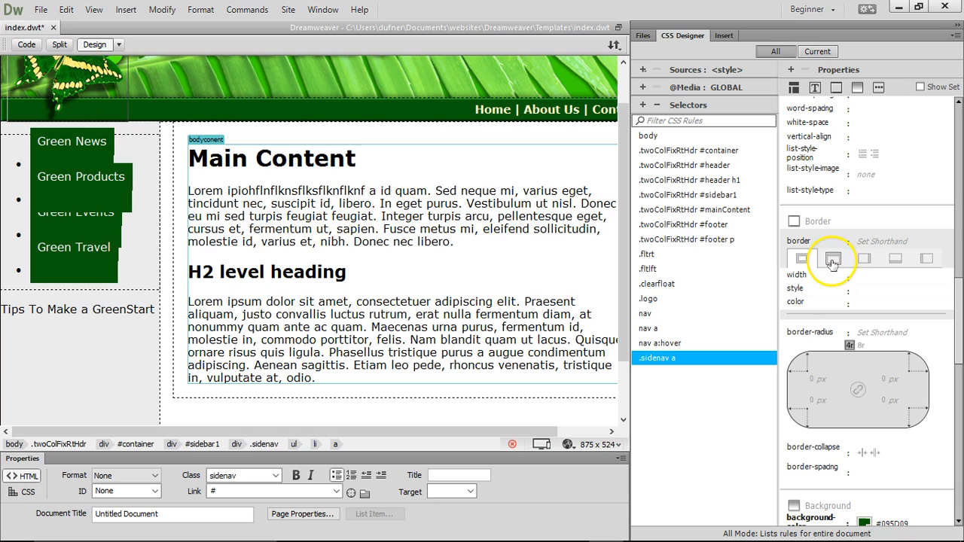
left_click(864, 279)
left_click(877, 348)
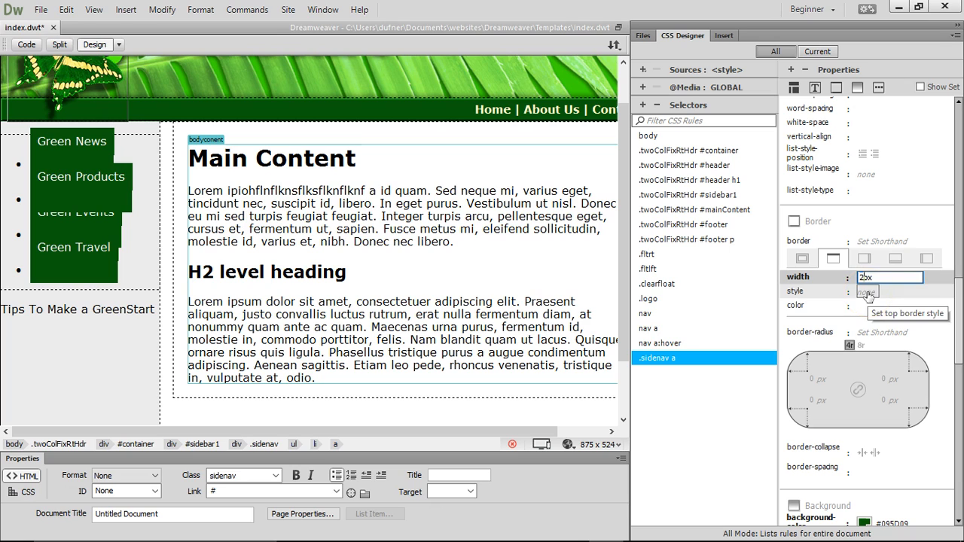
key("Return")
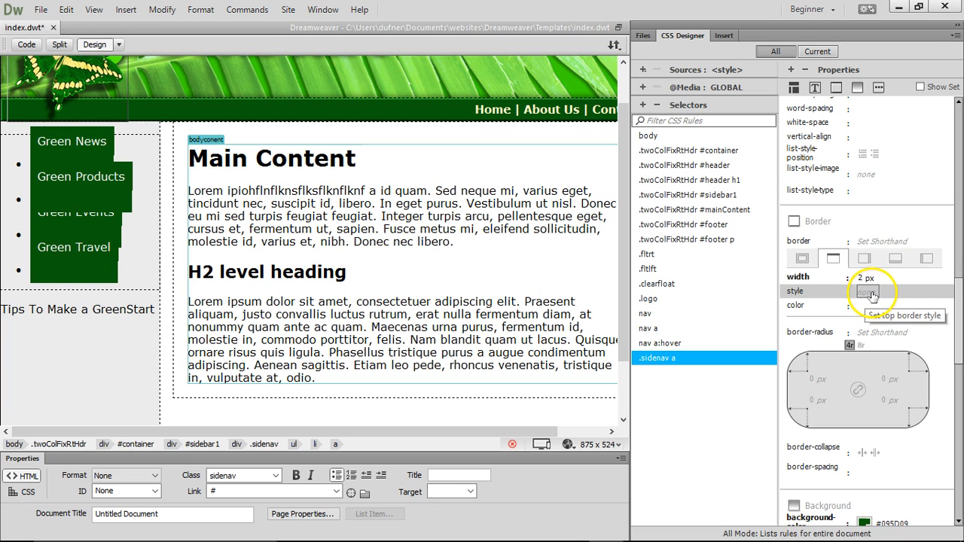
left_click(872, 294)
left_click(881, 357)
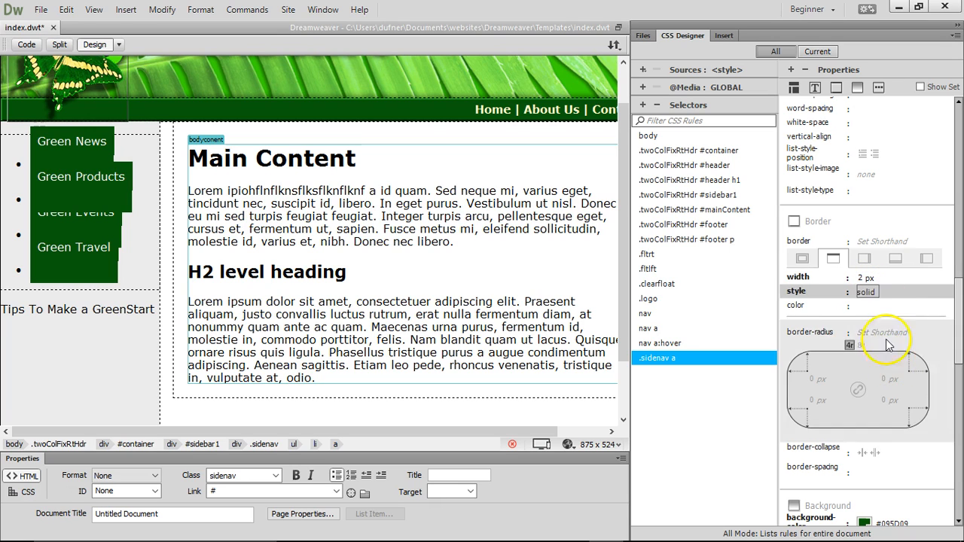
left_click(863, 306)
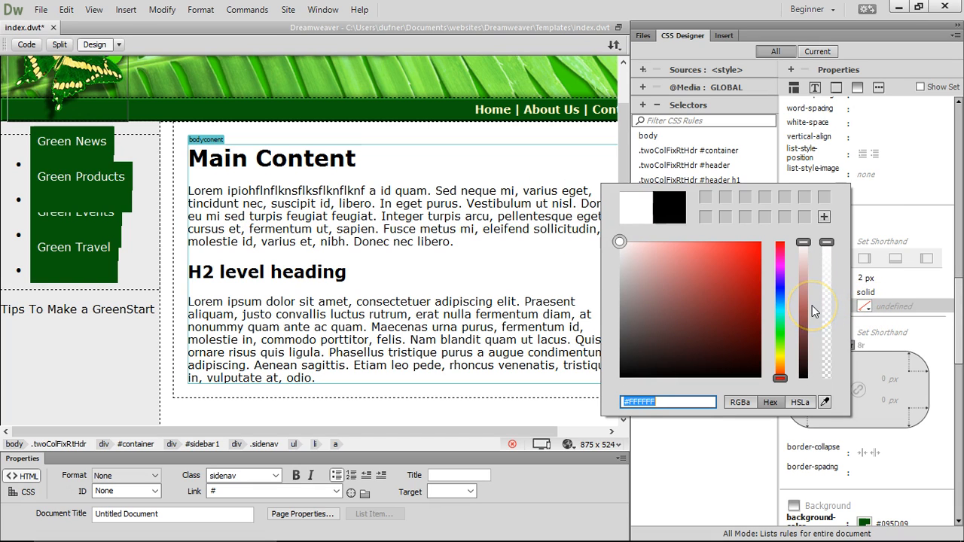
key("Return")
left_click(891, 307)
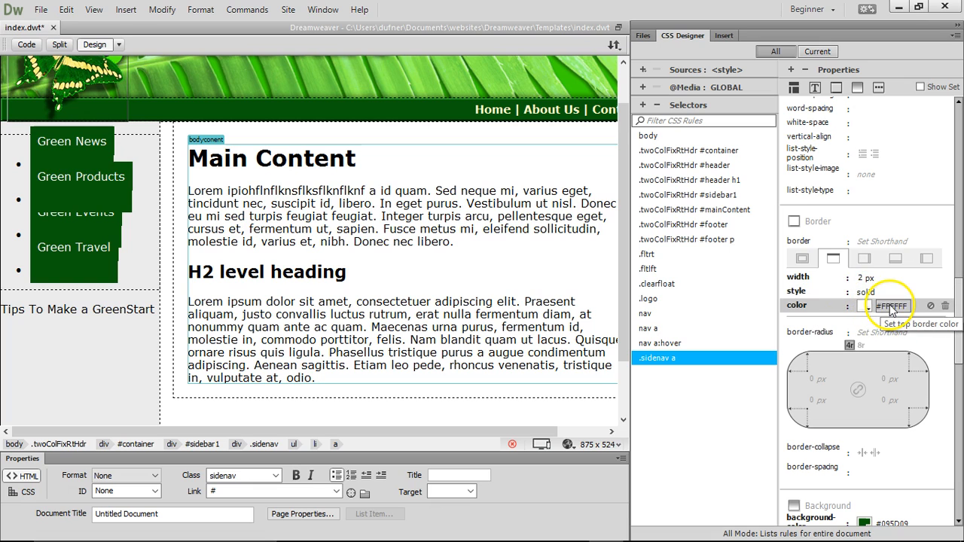
Step: Add a solid #000000 right border to the .sidenav a rule, 2 px wide at first, and increase its width to 4 px
left_click(864, 259)
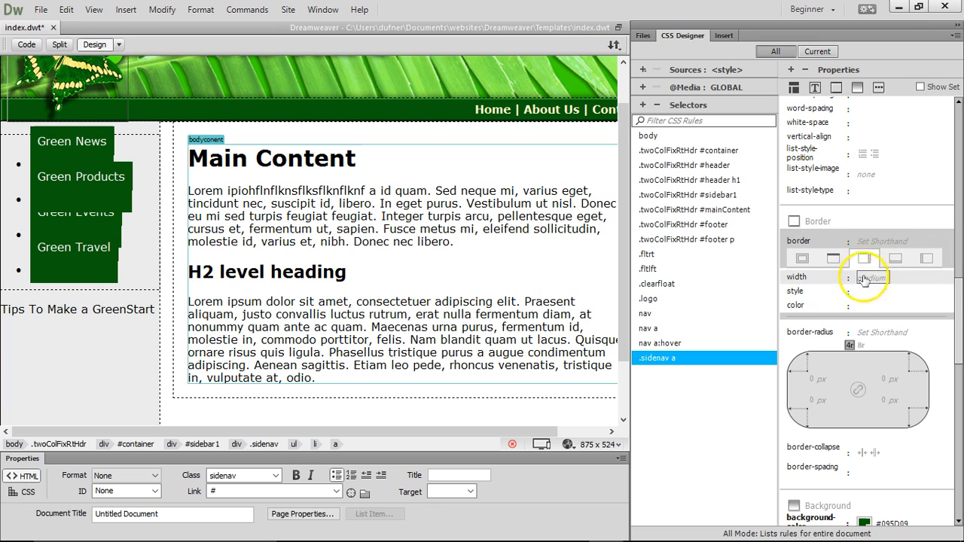
left_click(871, 279)
left_click(881, 348)
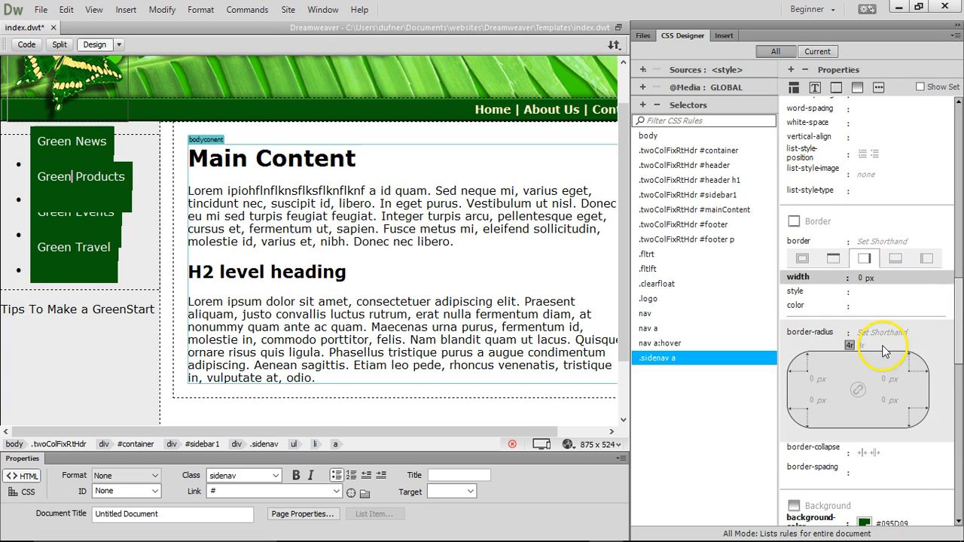
left_click(865, 295)
left_click(866, 294)
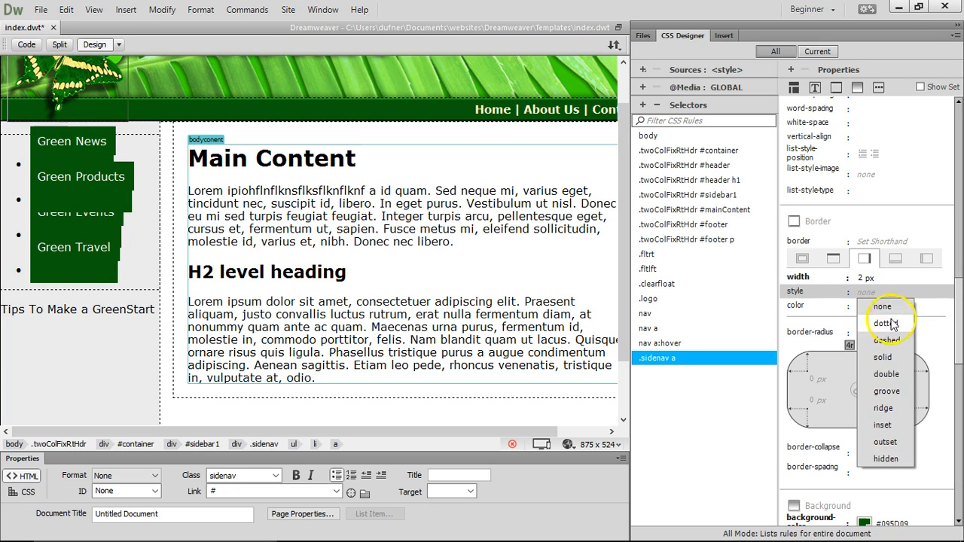
left_click(881, 367)
left_click(864, 307)
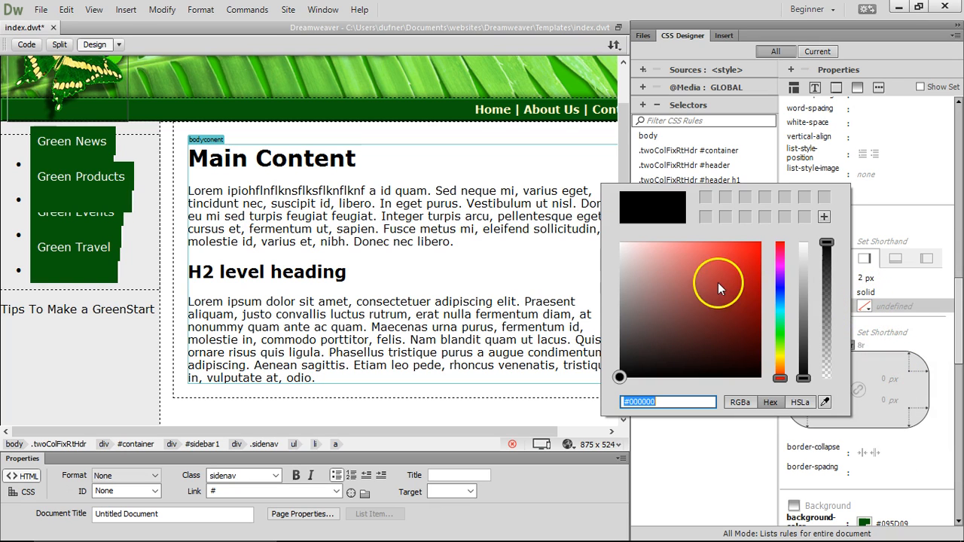
left_click(757, 378)
left_click(117, 204)
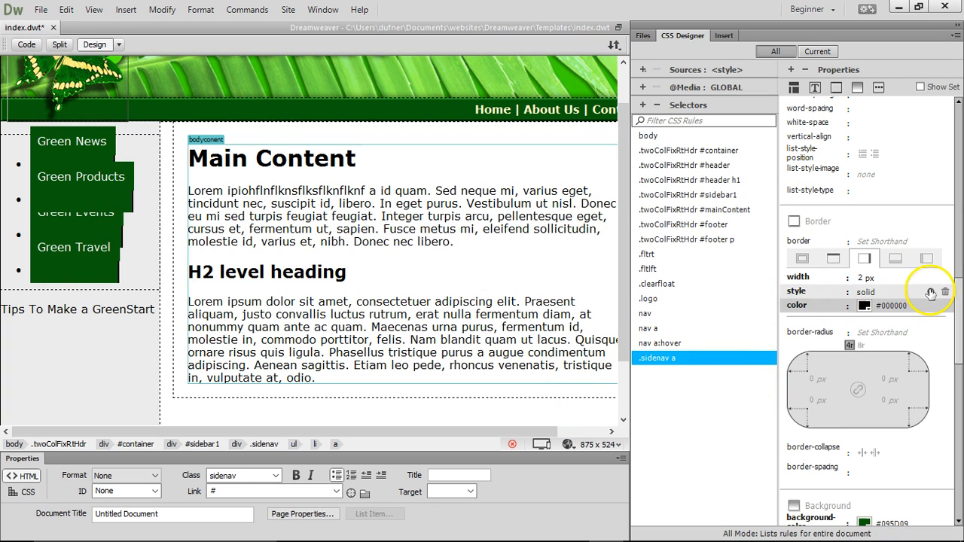
left_click(862, 278)
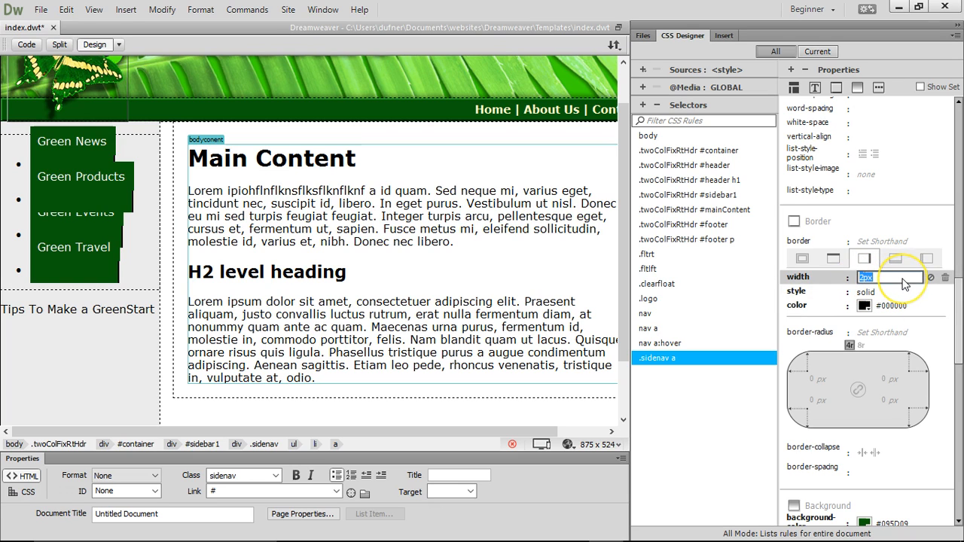
type("4")
Step: Give the .sidenav a rule a bottom border 4 px wide, solid, in #000000
left_click(894, 259)
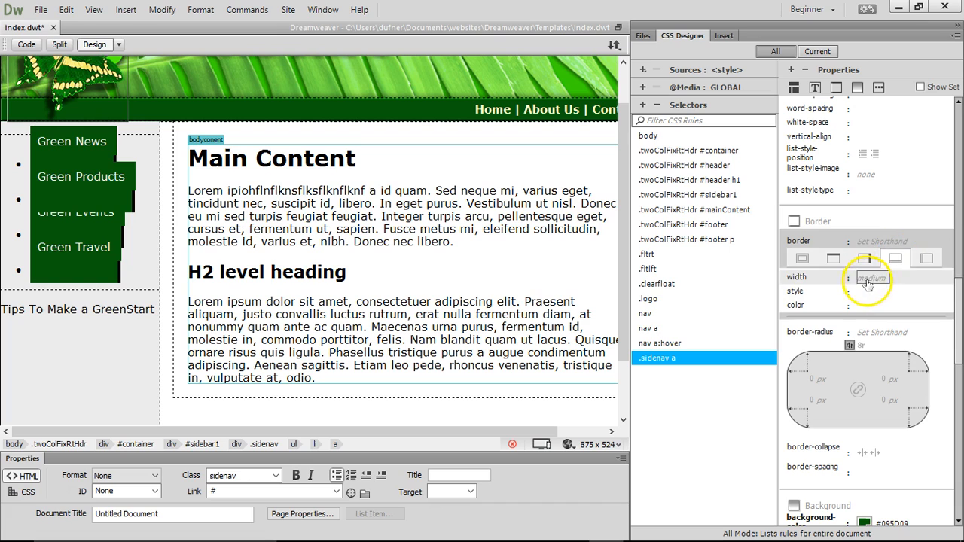
left_click(867, 280)
left_click(881, 353)
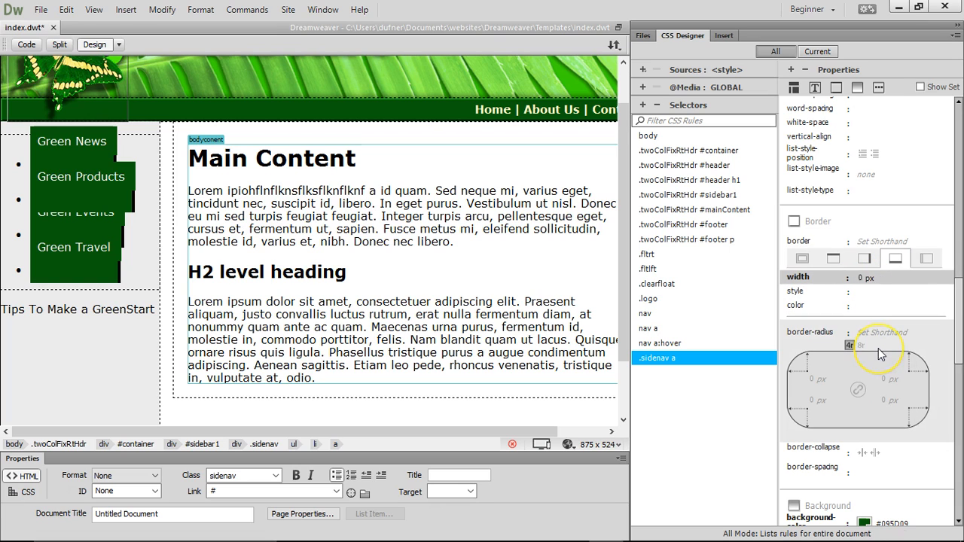
type("4")
key("Return")
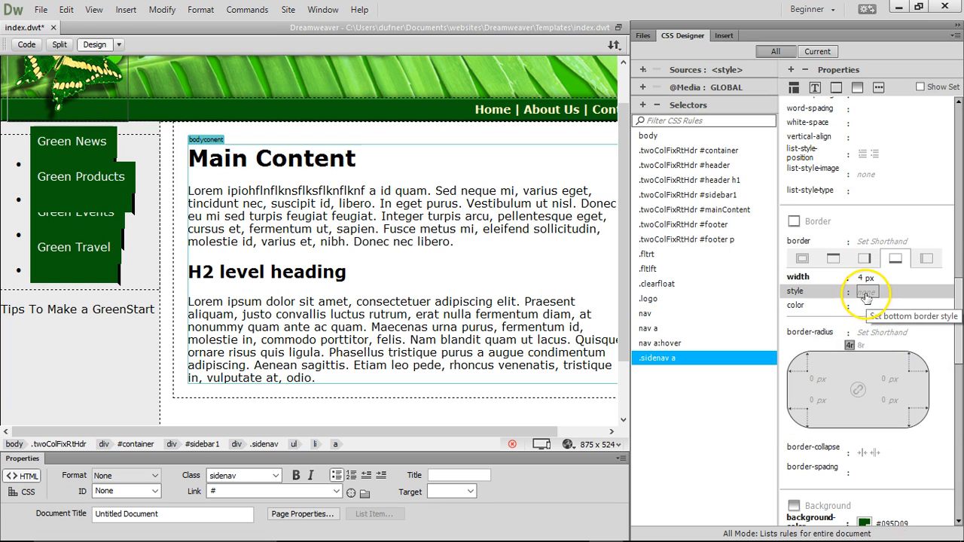
left_click(866, 298)
left_click(876, 357)
left_click(864, 307)
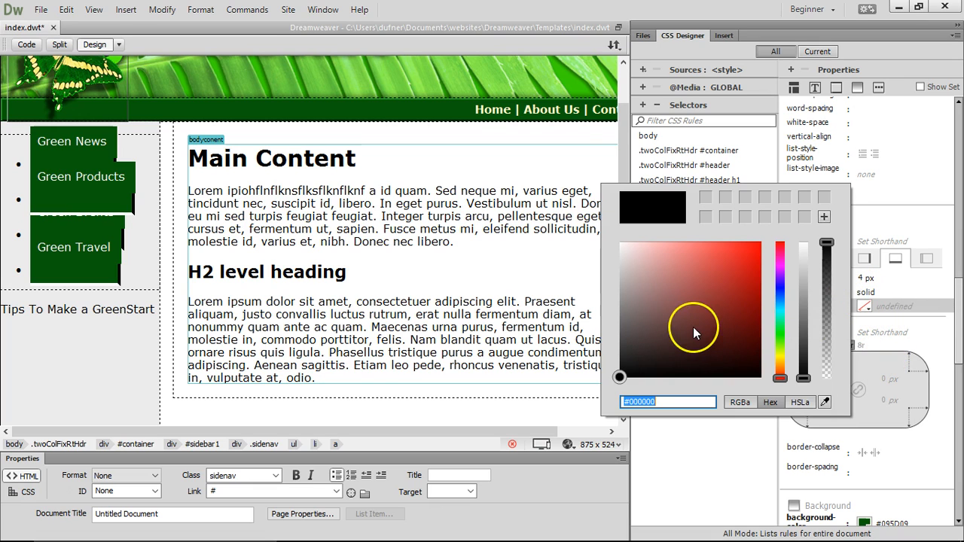
key("Return")
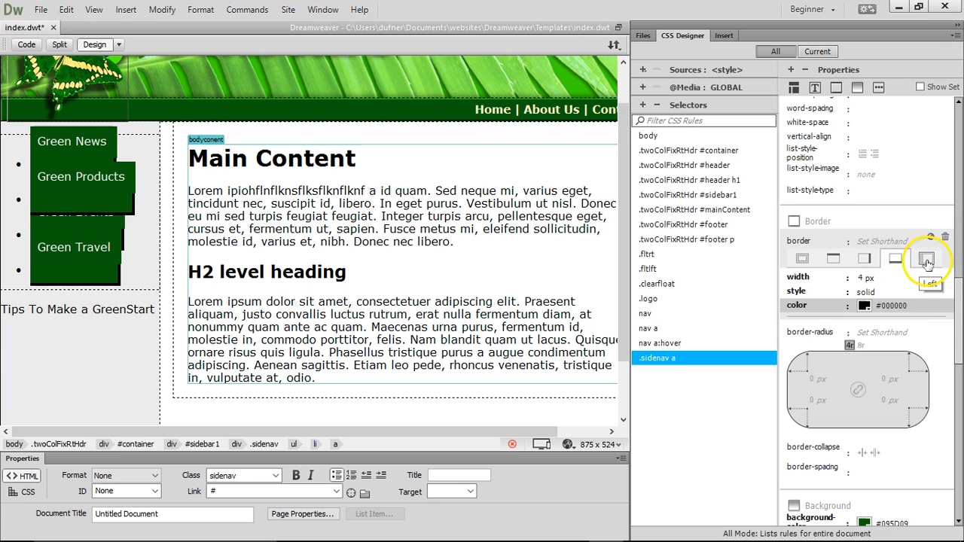
Step: Give the .sidenav a rule a left border 4 px wide, solid, in #FFFFFF, and refresh the menu links in the layout
left_click(926, 261)
left_click(865, 280)
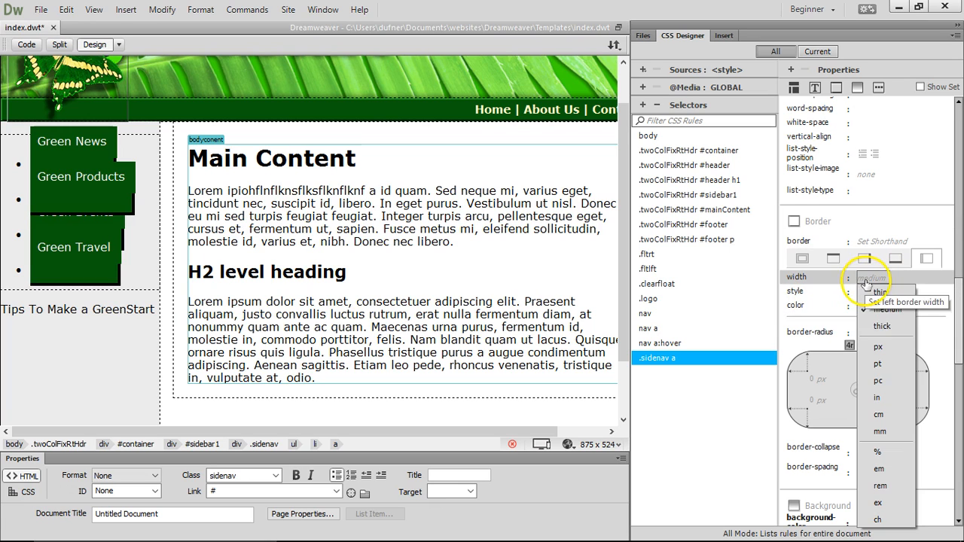
left_click(877, 346)
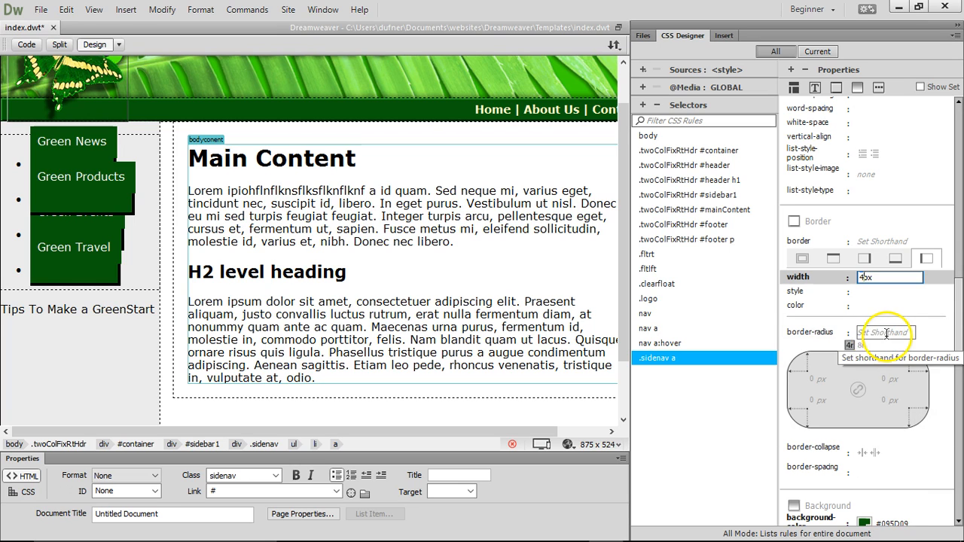
left_click(870, 293)
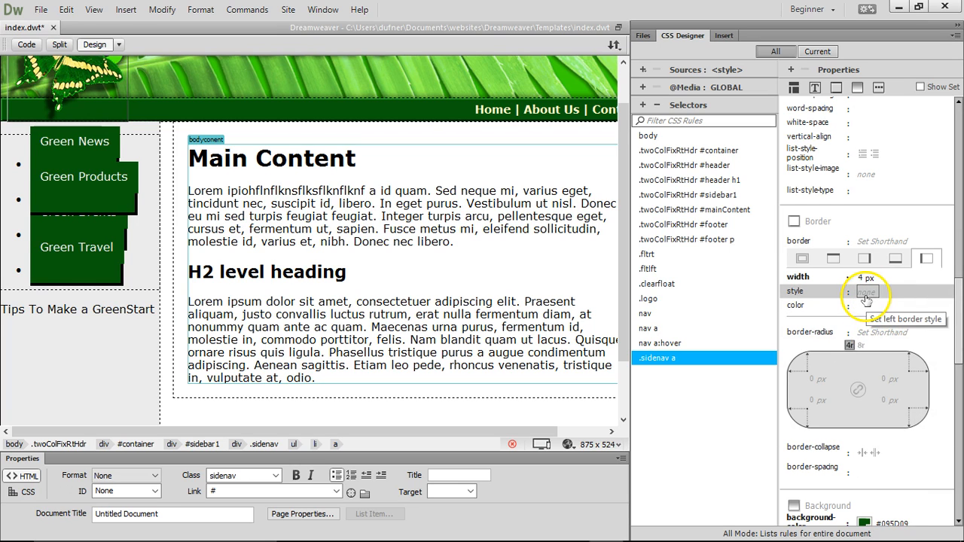
left_click(866, 297)
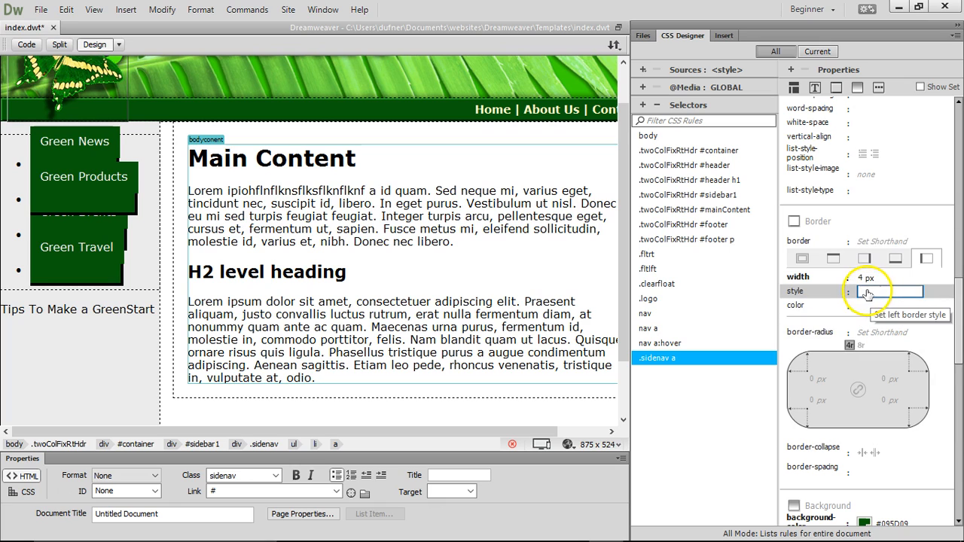
left_click(934, 296)
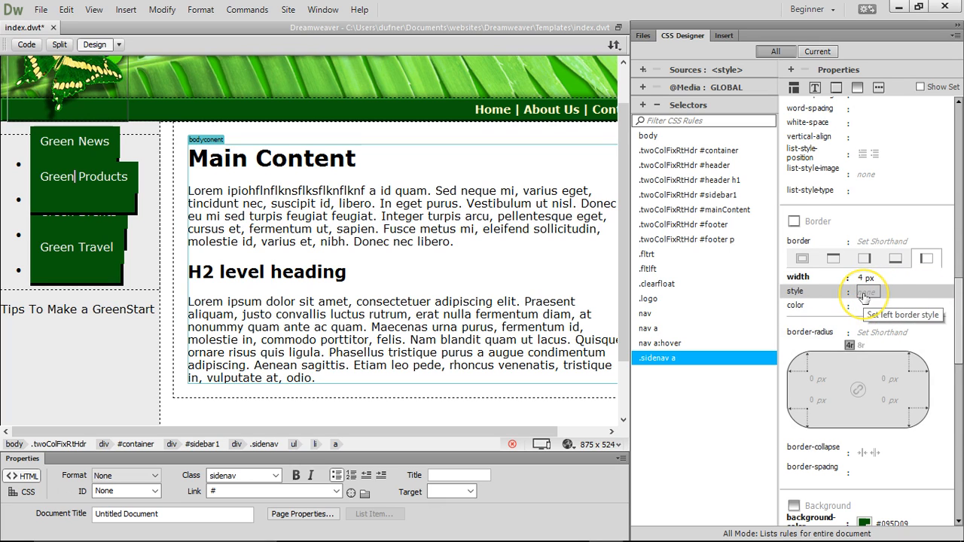
left_click(864, 297)
left_click(886, 392)
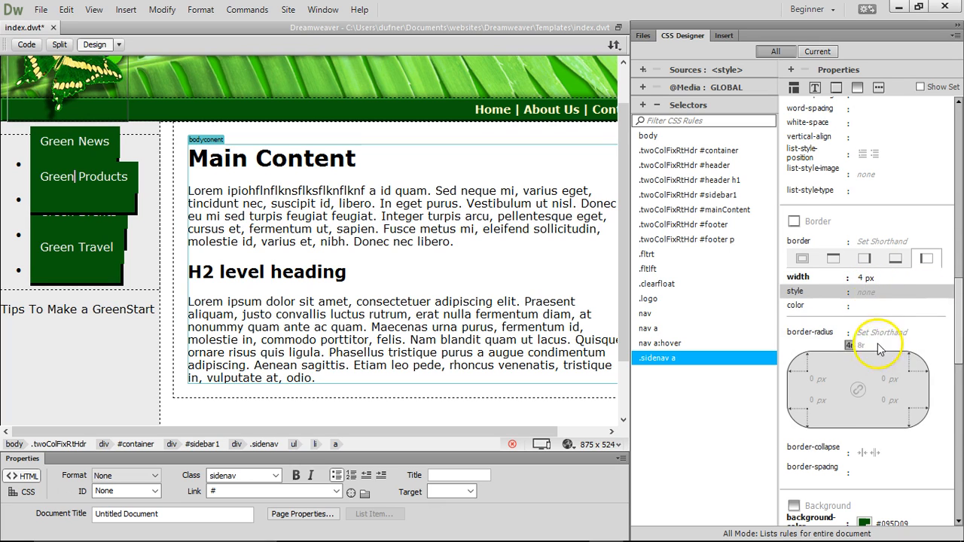
left_click(863, 306)
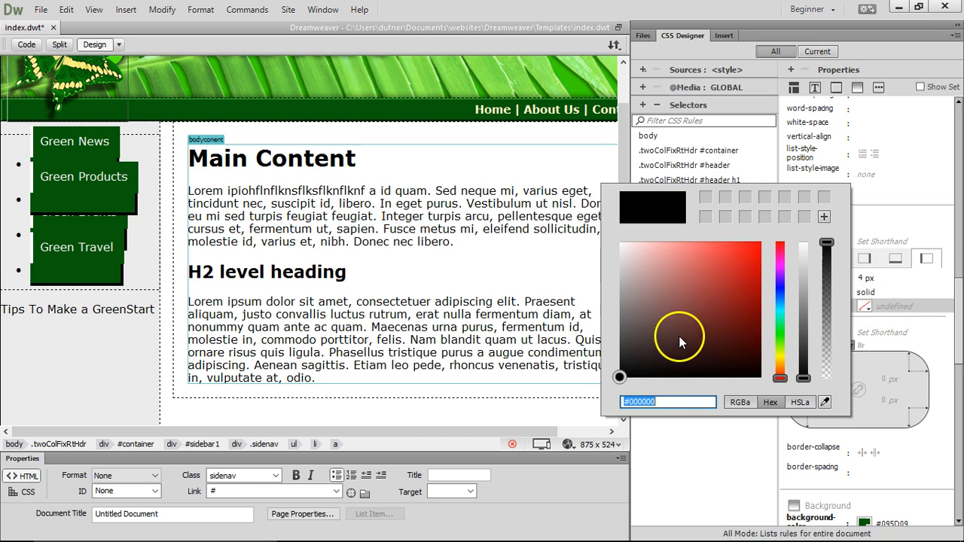
left_click(621, 243)
key("Return")
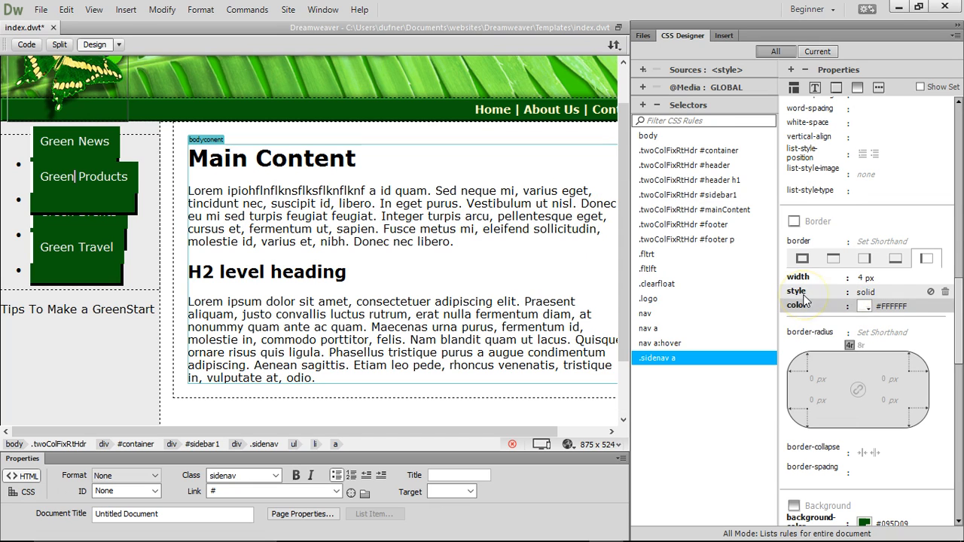
left_click(112, 202)
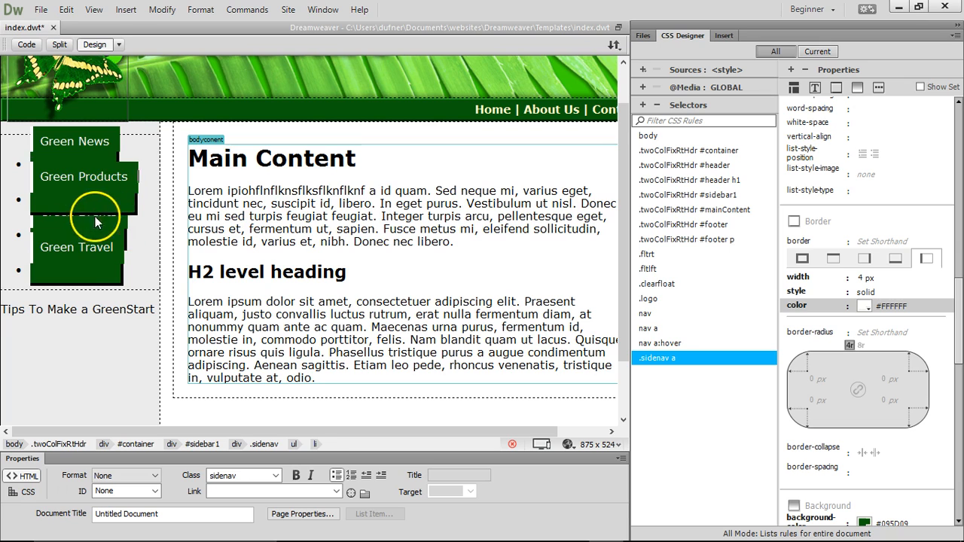
left_click(87, 232)
left_click(79, 251)
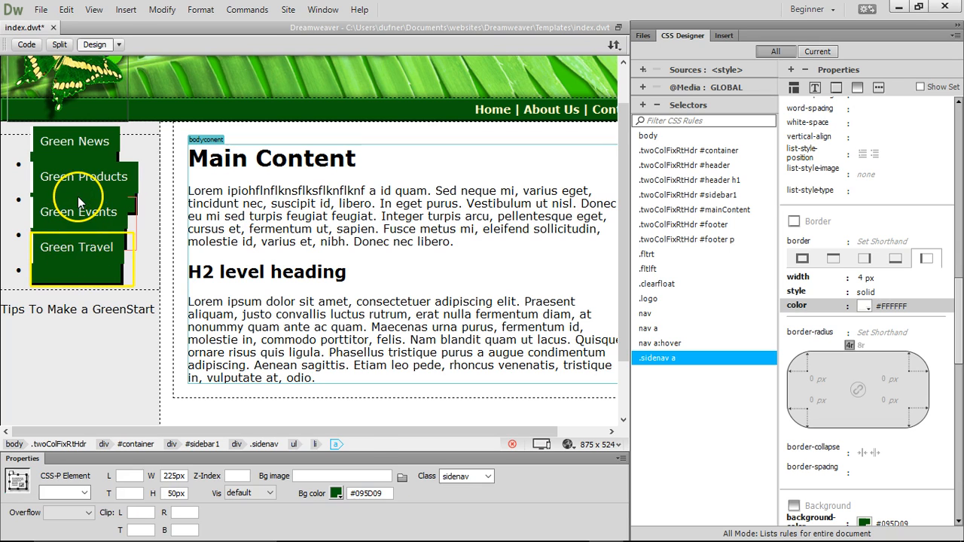
left_click(70, 141)
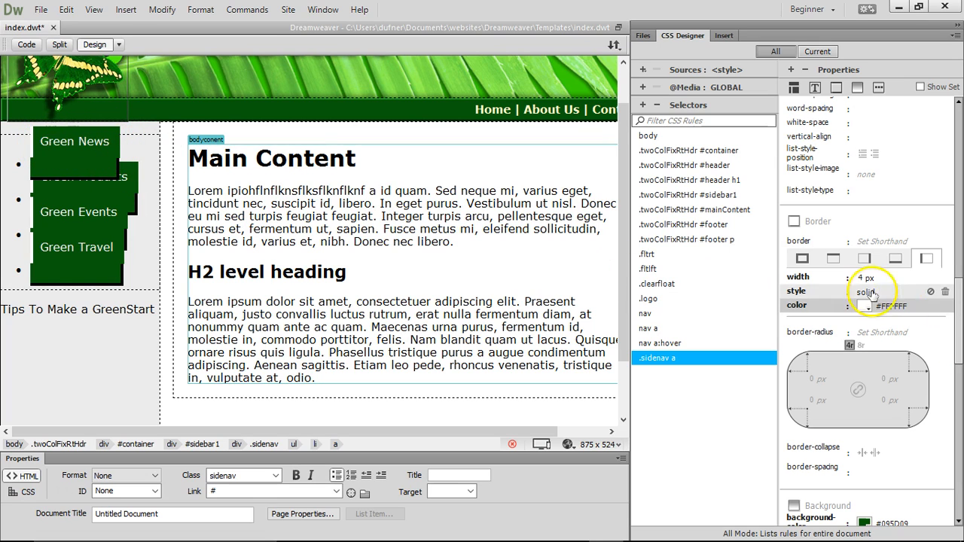
Step: Set the top border width of the .sidenav a rule to 4 px
left_click(833, 258)
left_click(882, 280)
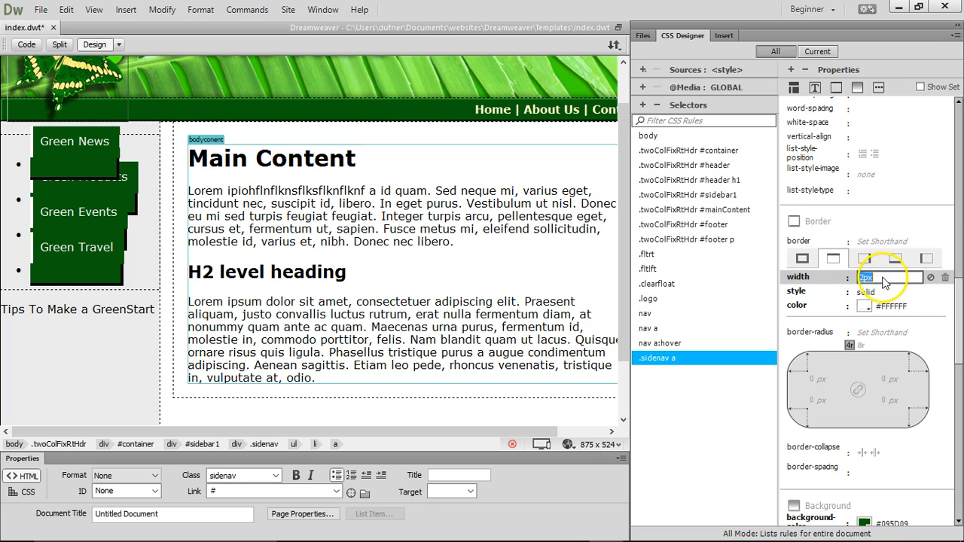
type("4")
key("Return")
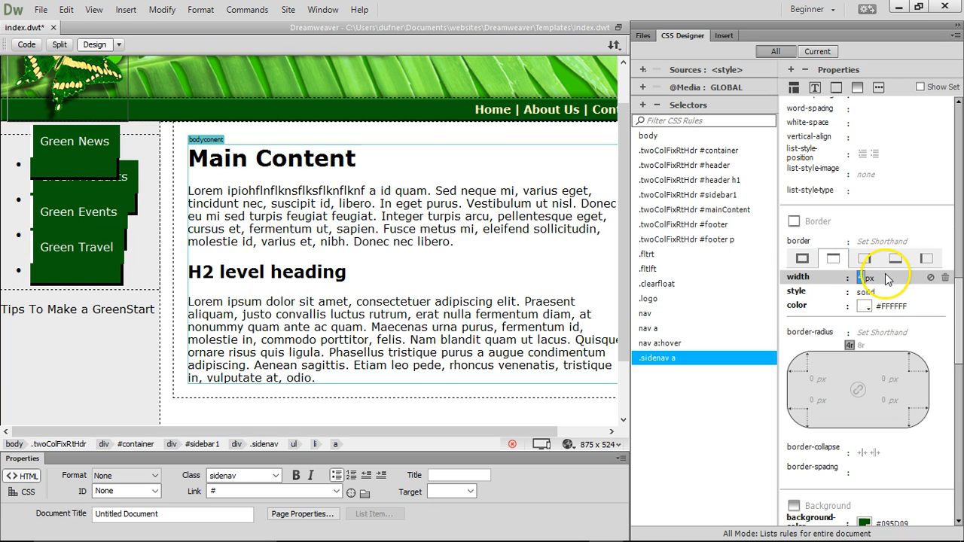
left_click(87, 150)
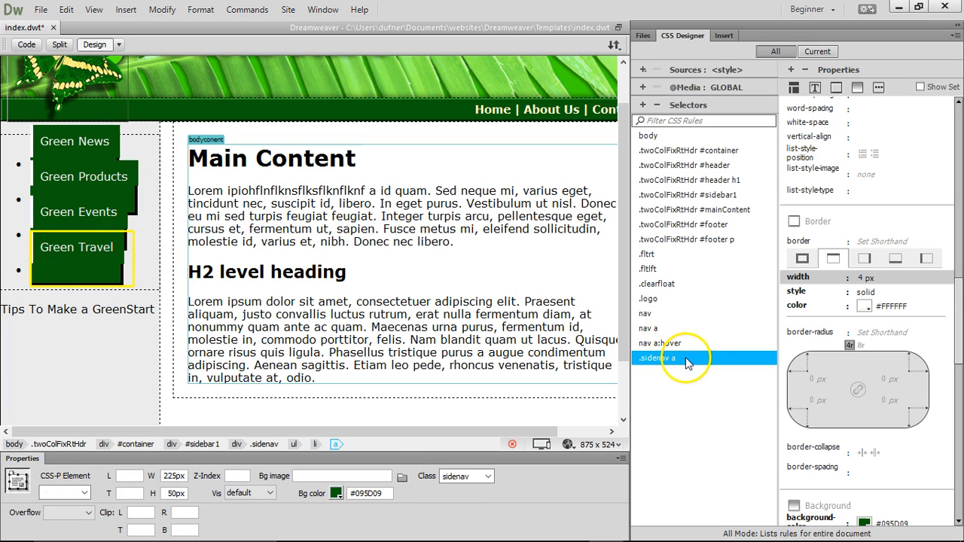
Step: Add a new selector named .sidenav a:hover to the style sheet
double_click(678, 359)
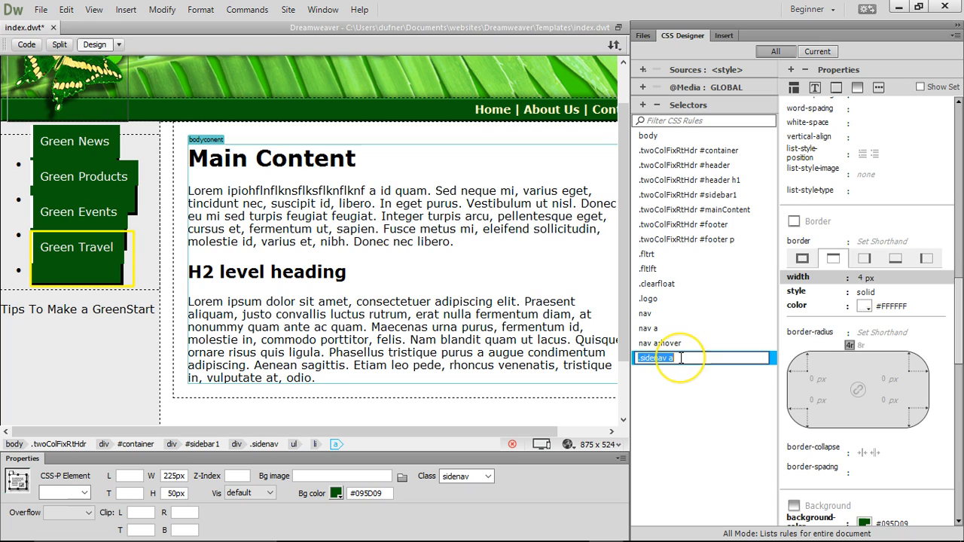
left_click(684, 392)
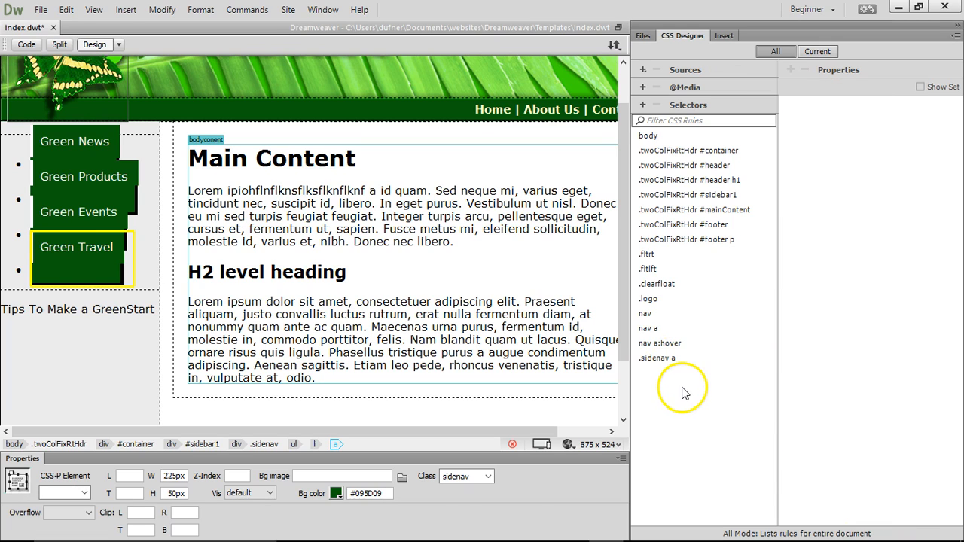
left_click(642, 104)
type(".sidenav a")
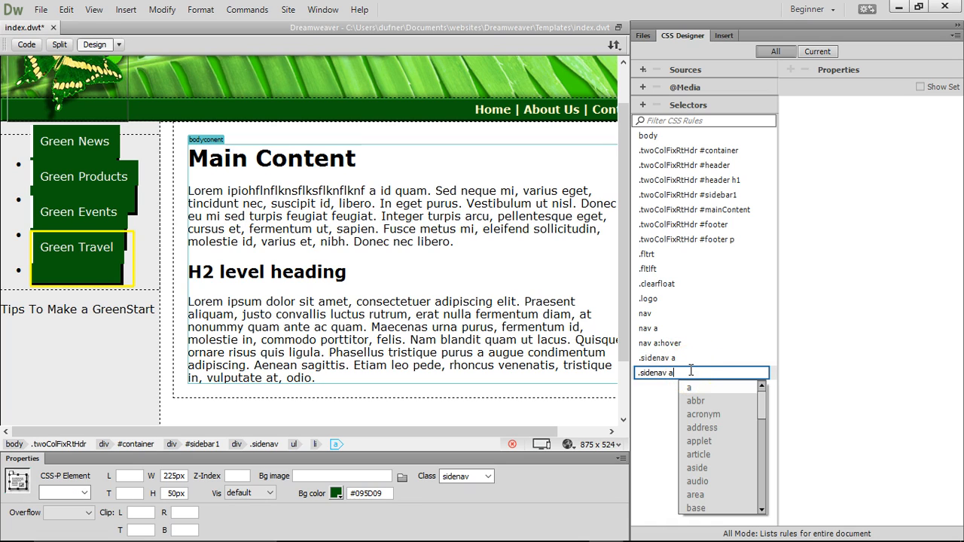
type(":")
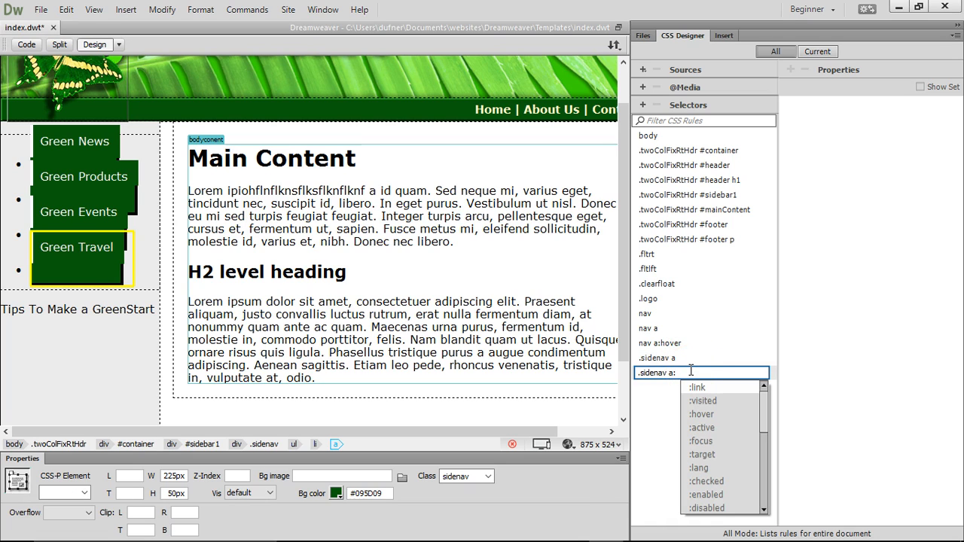
type("hover")
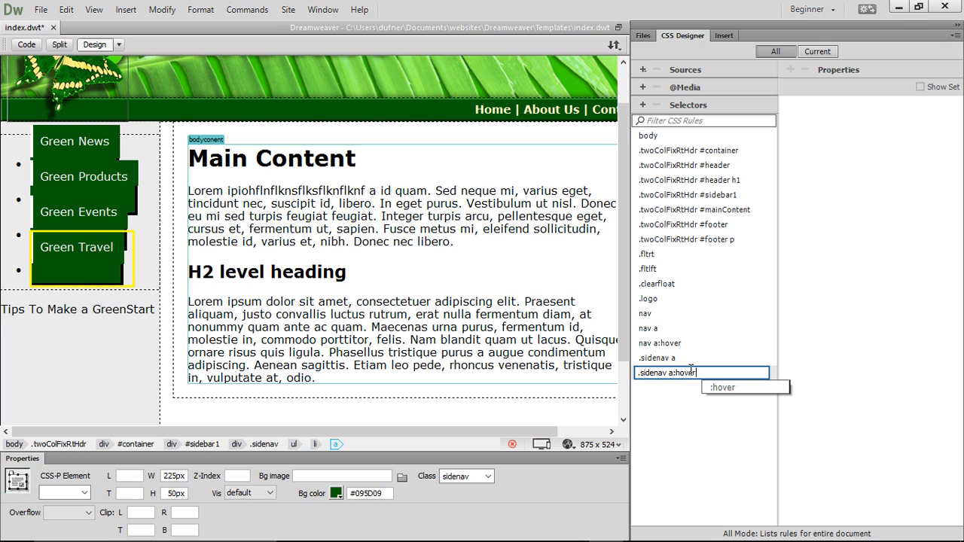
key("Return")
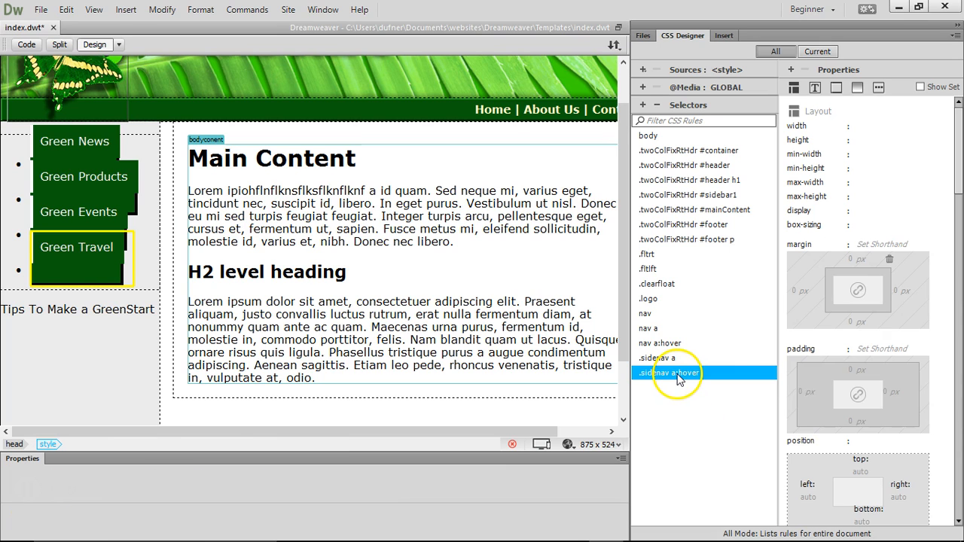
Step: Set the text decoration of the .sidenav a:hover rule to underline
left_click(814, 88)
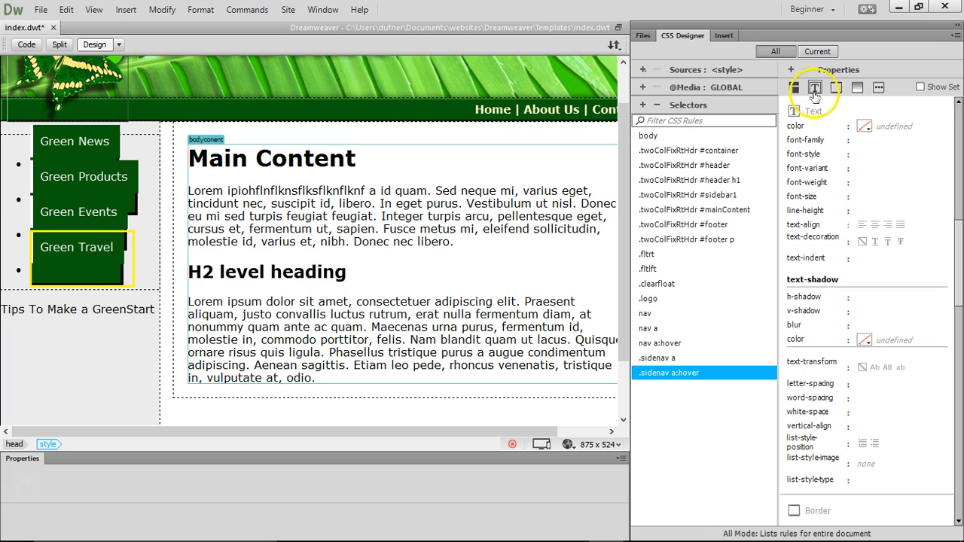
left_click(875, 243)
left_click(370, 276)
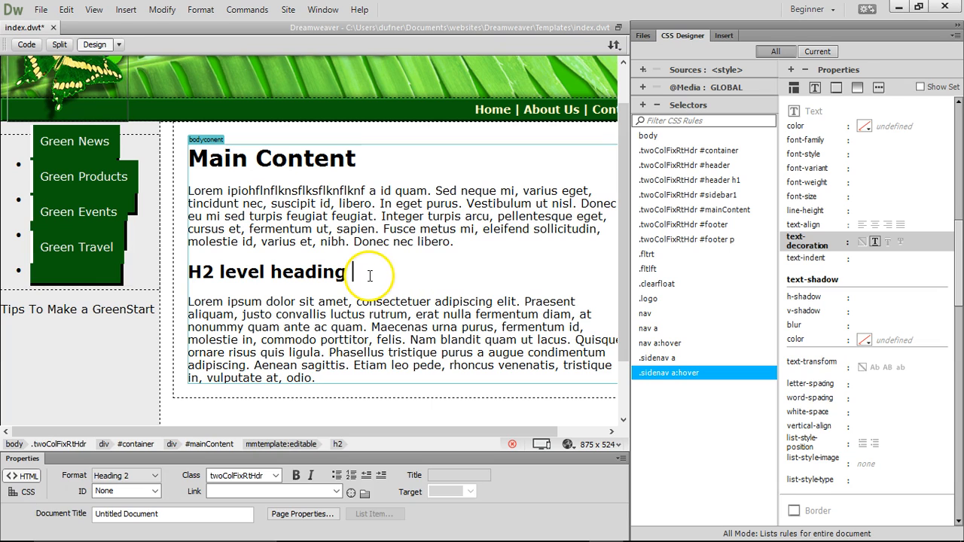
Step: Save the template, preview it in Chrome to check the sidebar menu links, and return to Dreamweaver
left_click(567, 444)
left_click(600, 446)
left_click(439, 307)
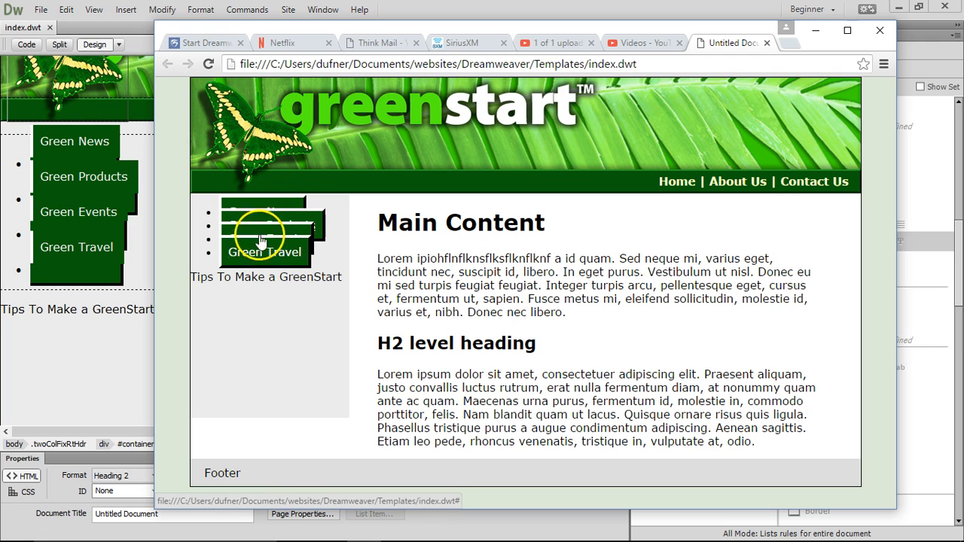
left_click(72, 467)
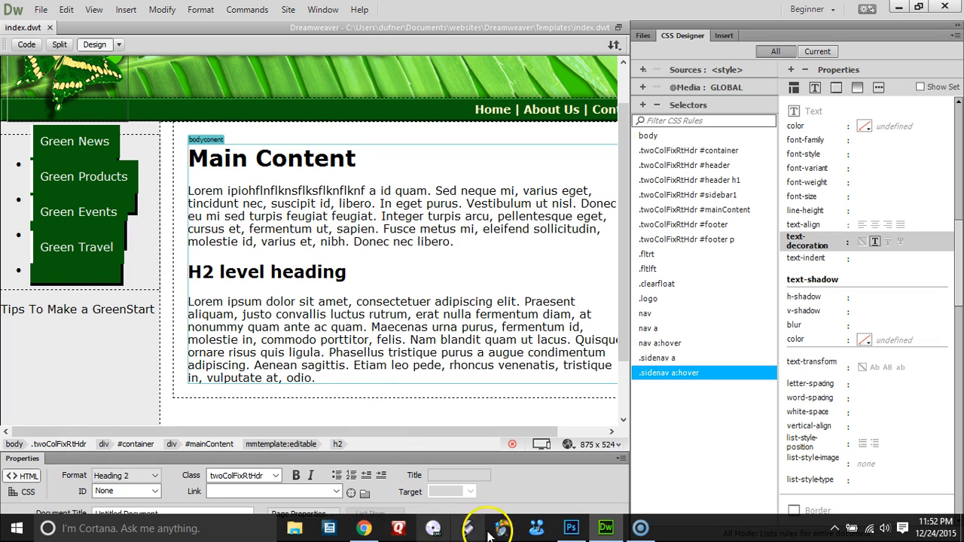
left_click(364, 528)
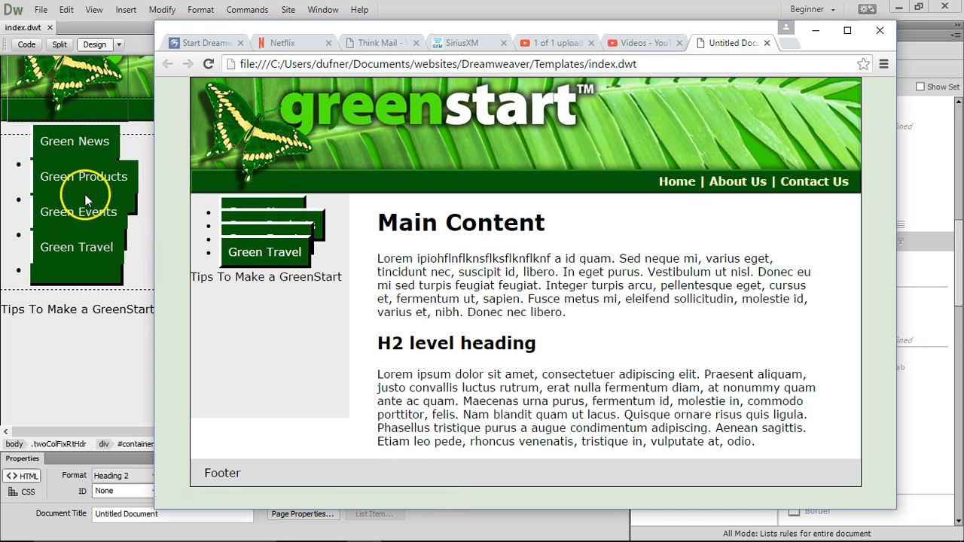
left_click(813, 37)
left_click(199, 57)
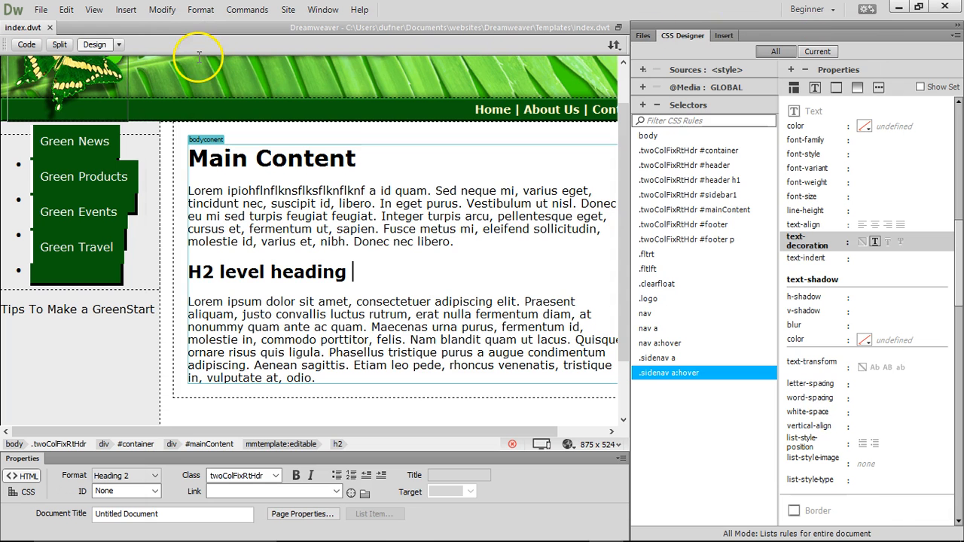
Step: Show the template in Live view and compare its sidebar menu with the Chrome preview
left_click(117, 45)
left_click(145, 62)
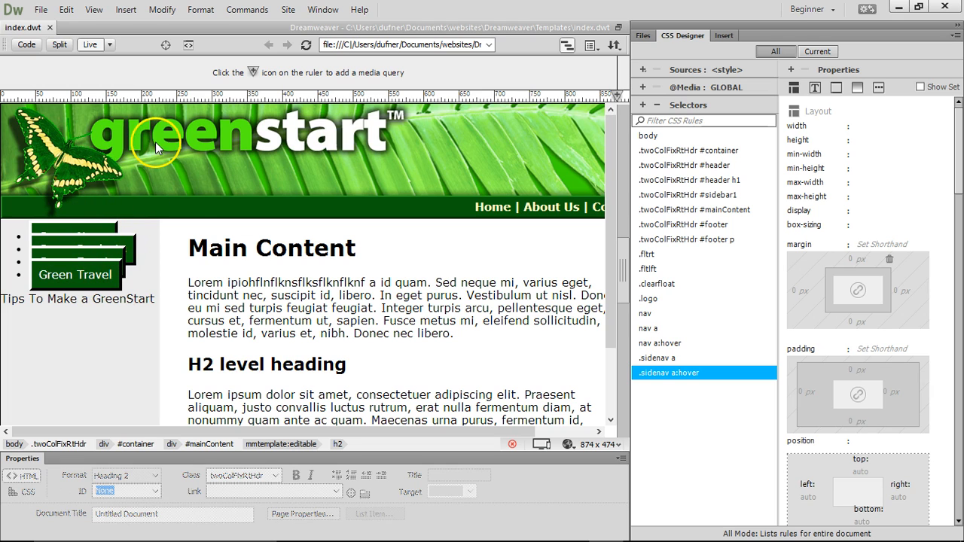
mouse_move(302, 531)
left_click(365, 530)
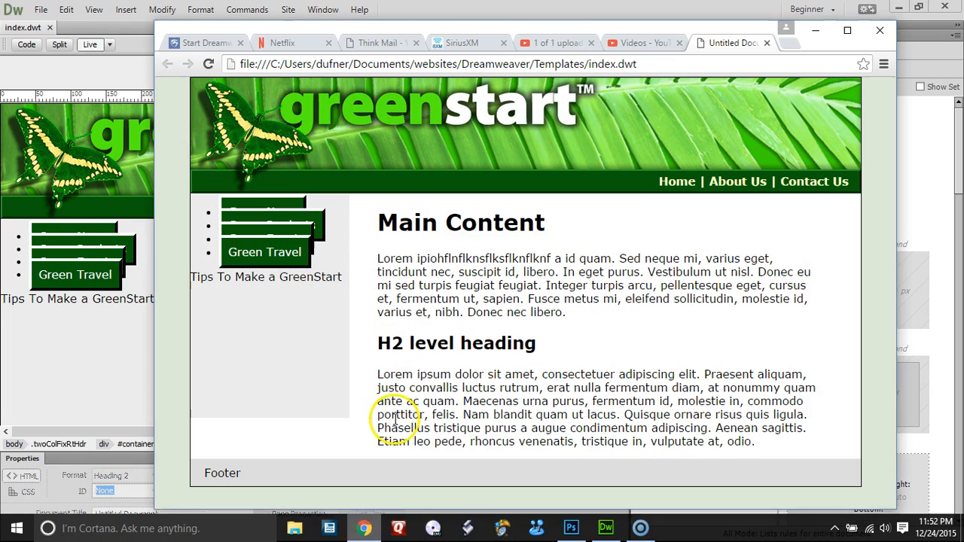
left_click_drag(295, 30, 290, 56)
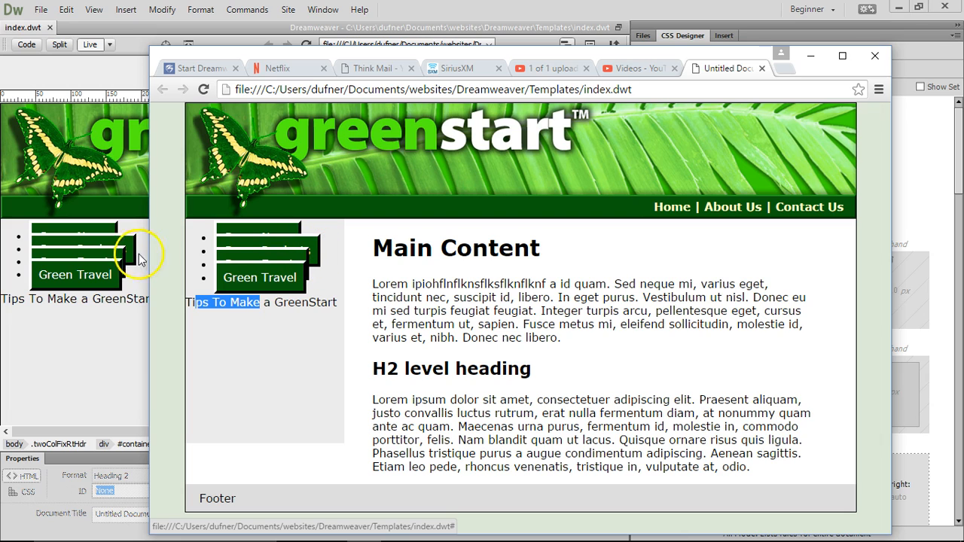
left_click(805, 55)
Step: Switch the template from Live view back to Design view
left_click(110, 45)
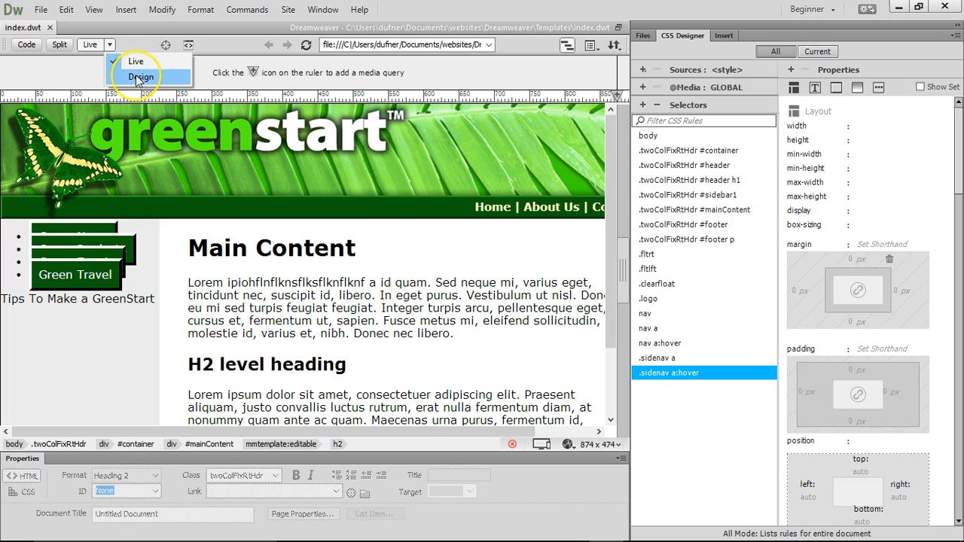
left_click(138, 79)
left_click_drag(225, 283, 296, 332)
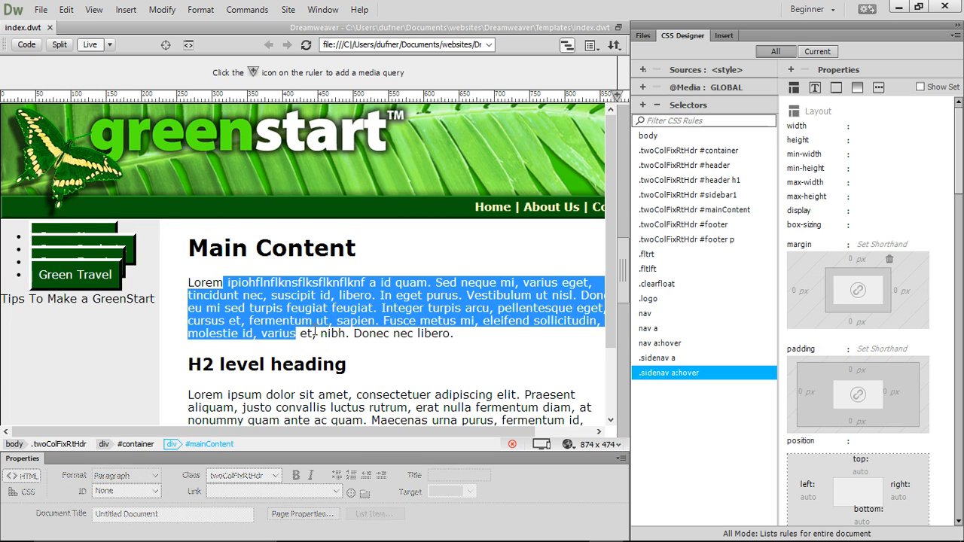
scroll(315, 332, "down", 3)
scroll(258, 312, "up", 3)
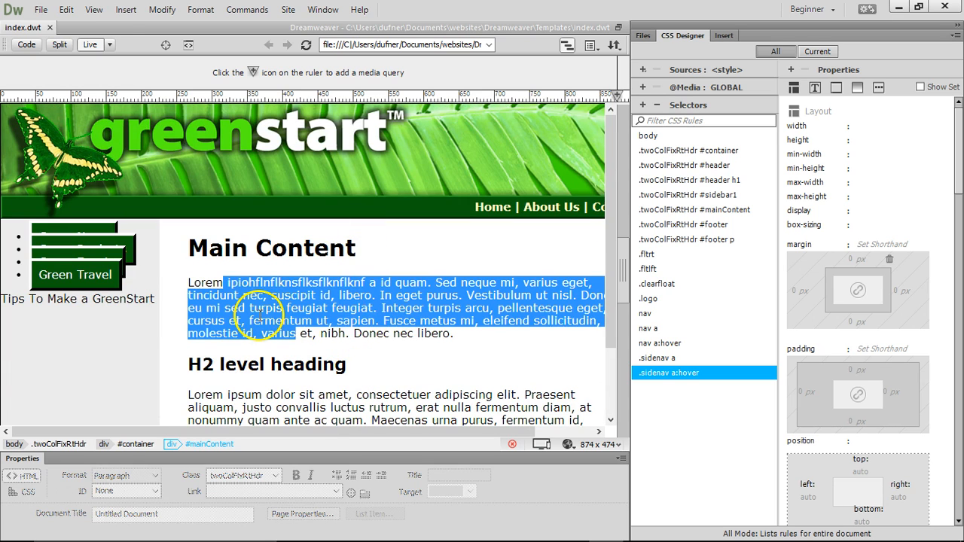
left_click(259, 315)
left_click(110, 45)
left_click(120, 77)
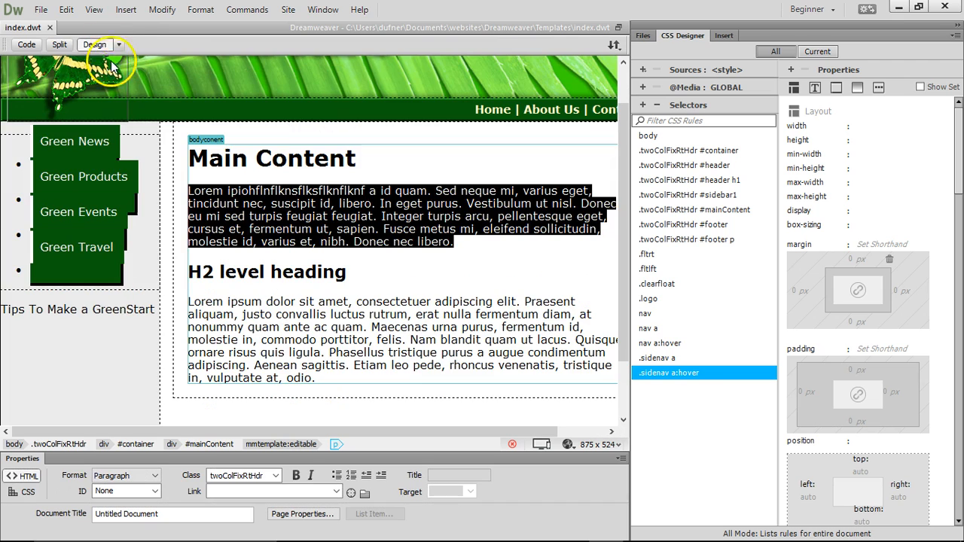
Step: Disable the text-decoration property of the .sidenav a:hover rule
left_click(312, 227)
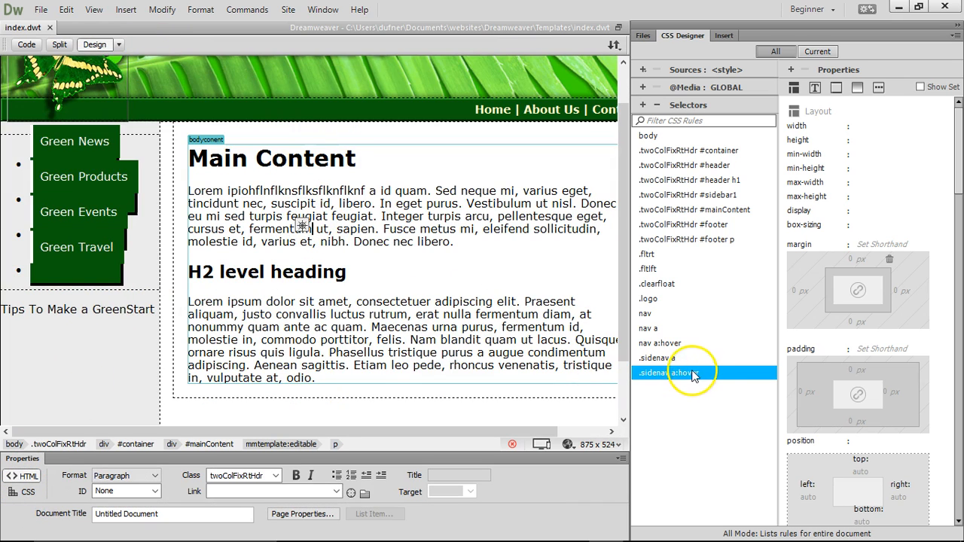
left_click(814, 87)
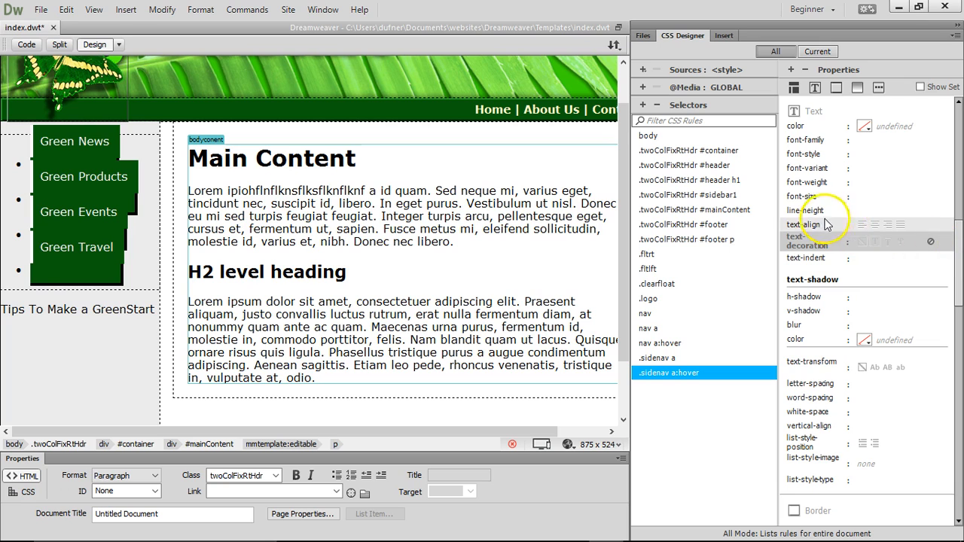
Step: Set the background-color of the .sidenav a:hover rule to the lighter green #22B522, starting from the header bar's sampled green
left_click(856, 89)
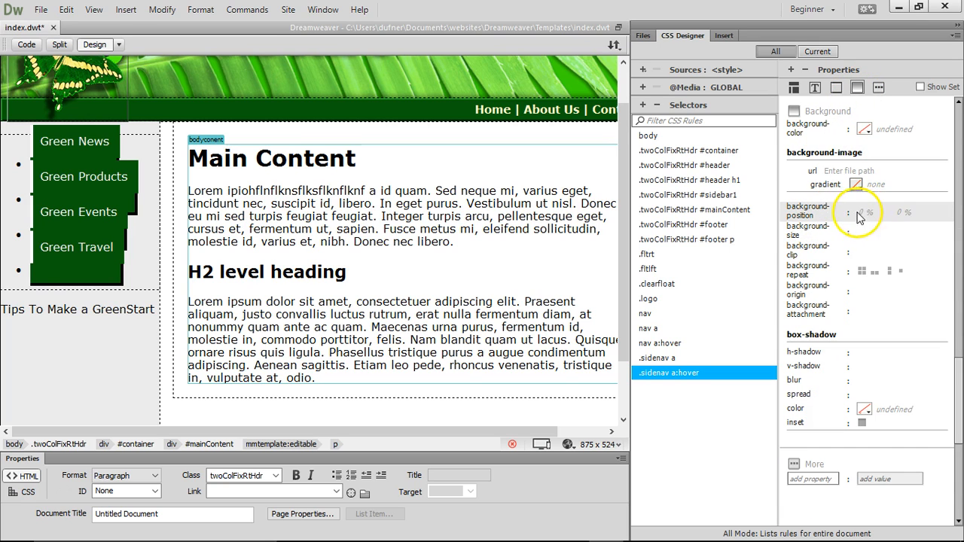
left_click(864, 130)
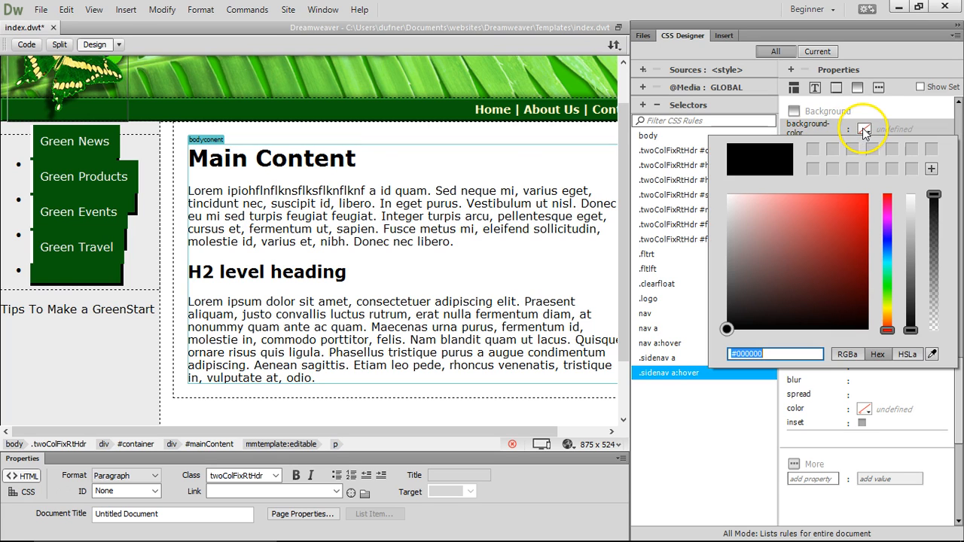
left_click(931, 355)
left_click(168, 112)
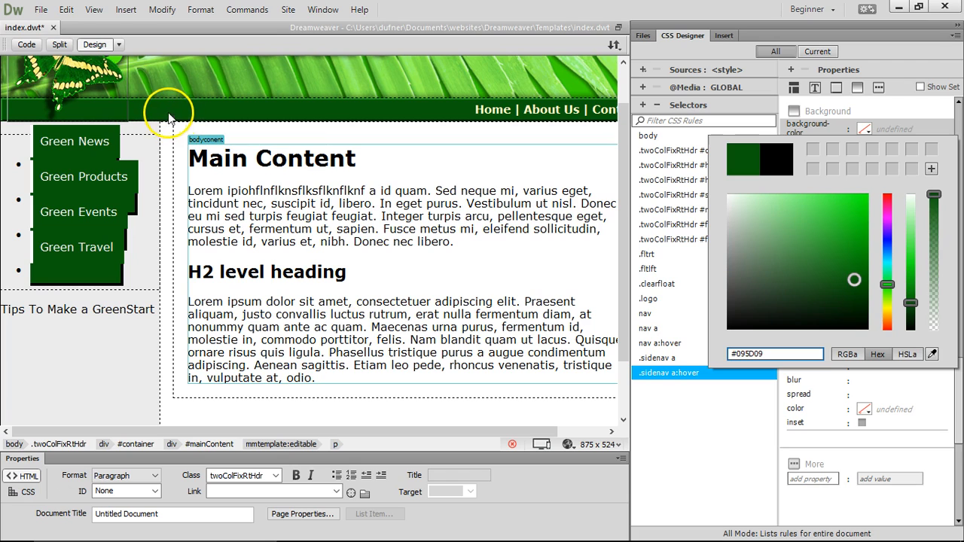
left_click_drag(845, 258, 841, 238)
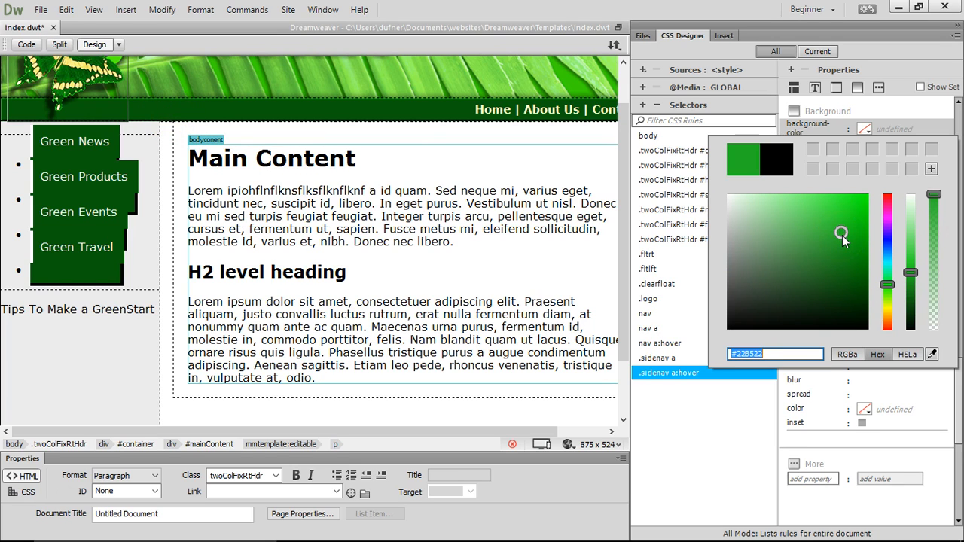
key("Return")
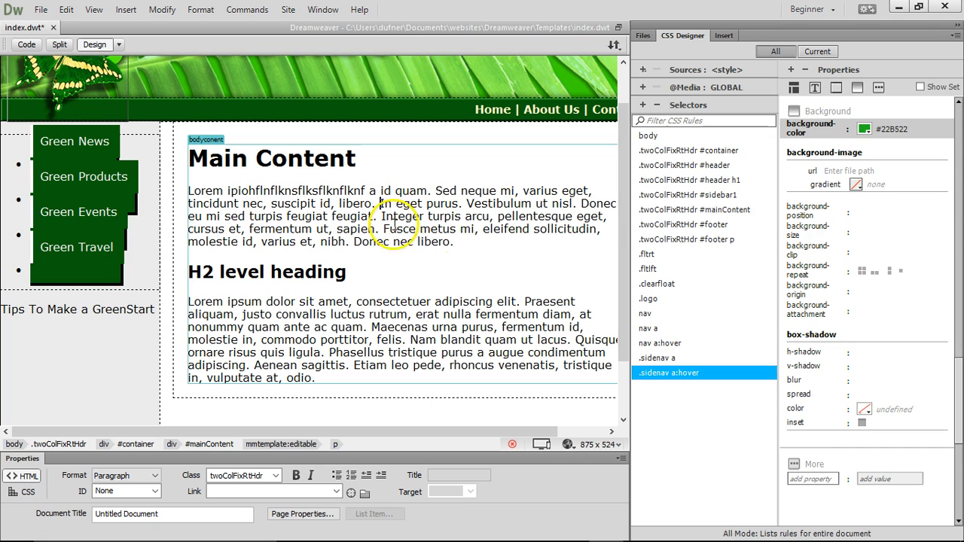
Step: Save the template, preview the sidebar links' hover background in Chrome, and return to Dreamweaver
left_click(569, 445)
left_click(600, 448)
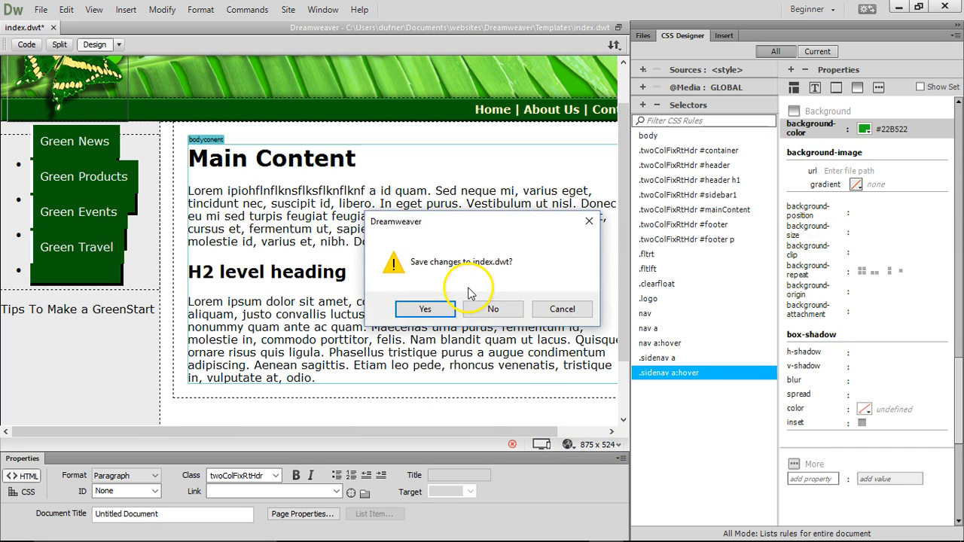
left_click(429, 309)
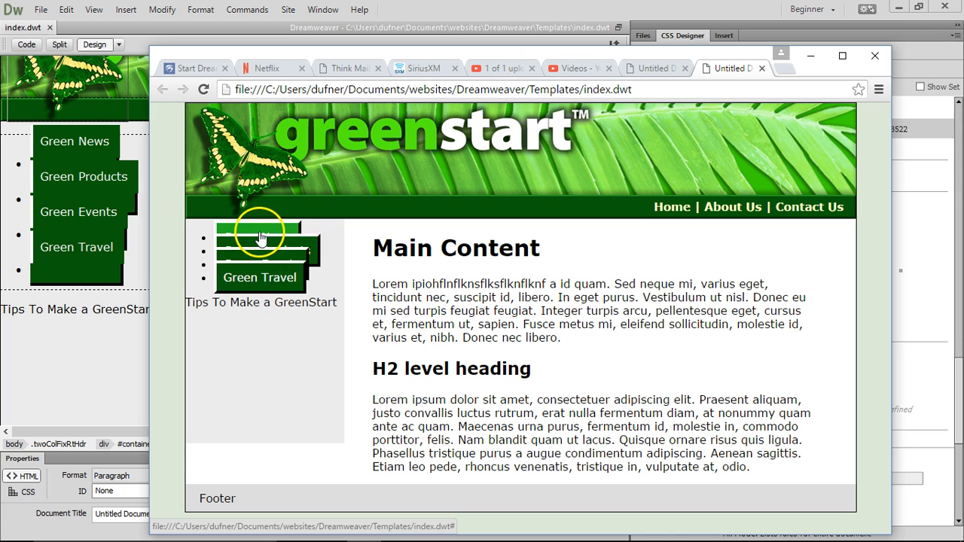
left_click(99, 387)
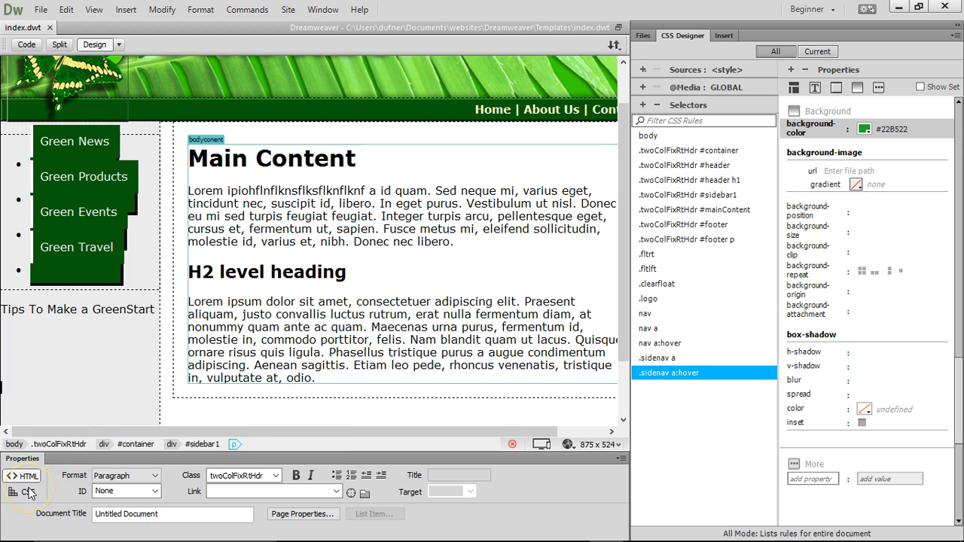
Step: Switch to Chrome and search Google in a new tab for "hide bulleted list in css"
key("F12")
left_click(787, 69)
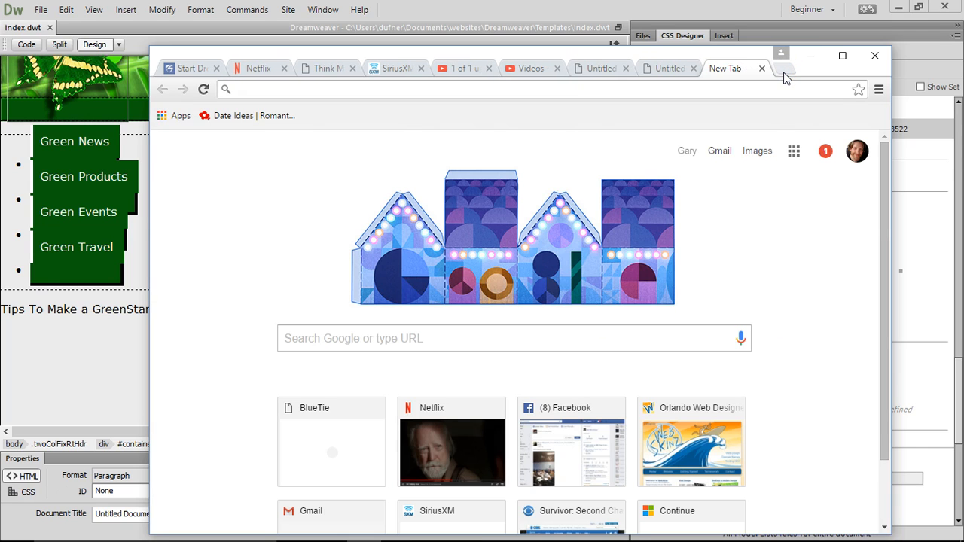
type("hide bu")
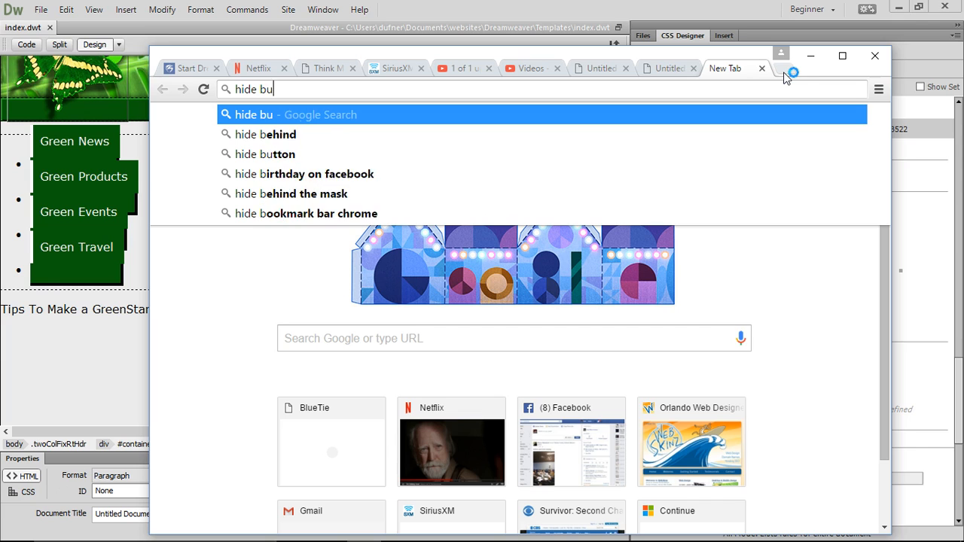
type("lleted\\list")
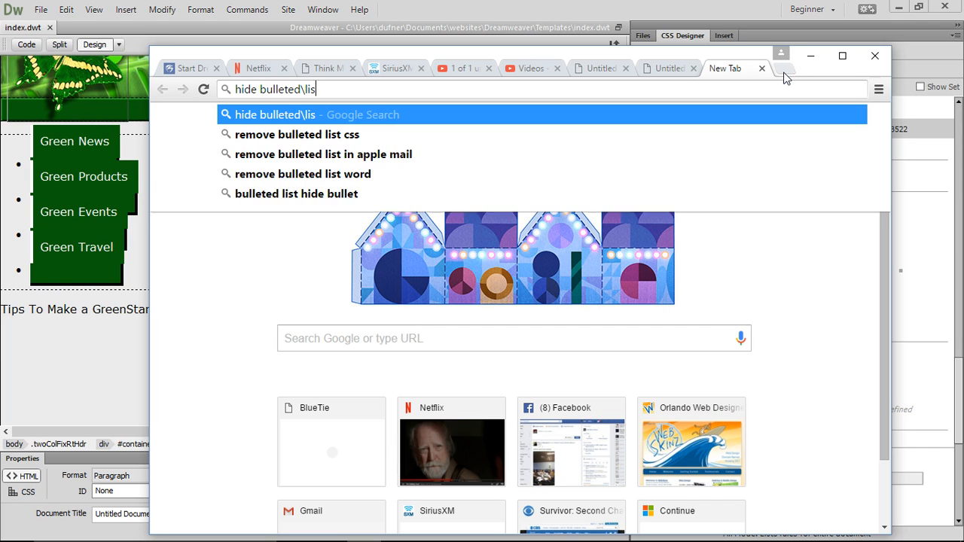
key("BackSpace")
key("BackSpace")
key("BackSpace")
key("BackSpace")
key("BackSpace")
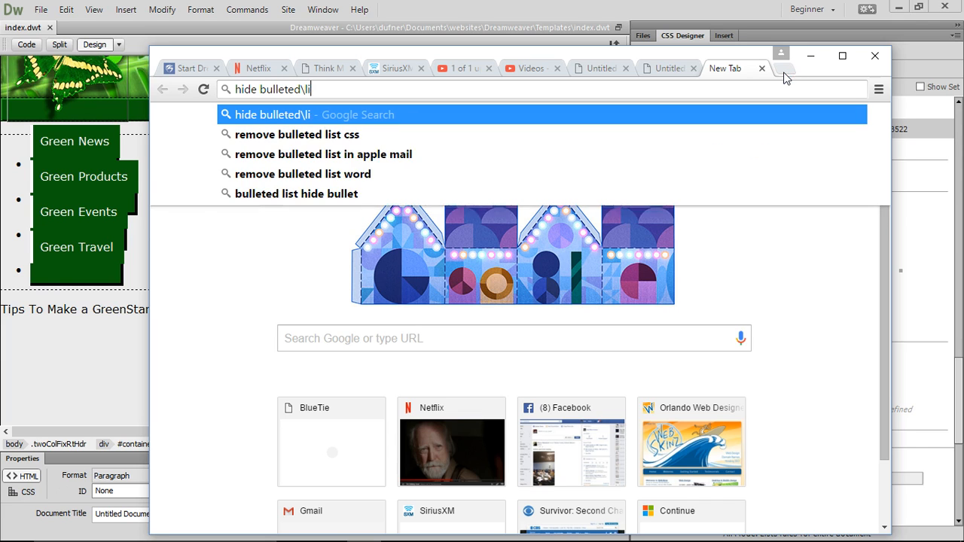
type("li")
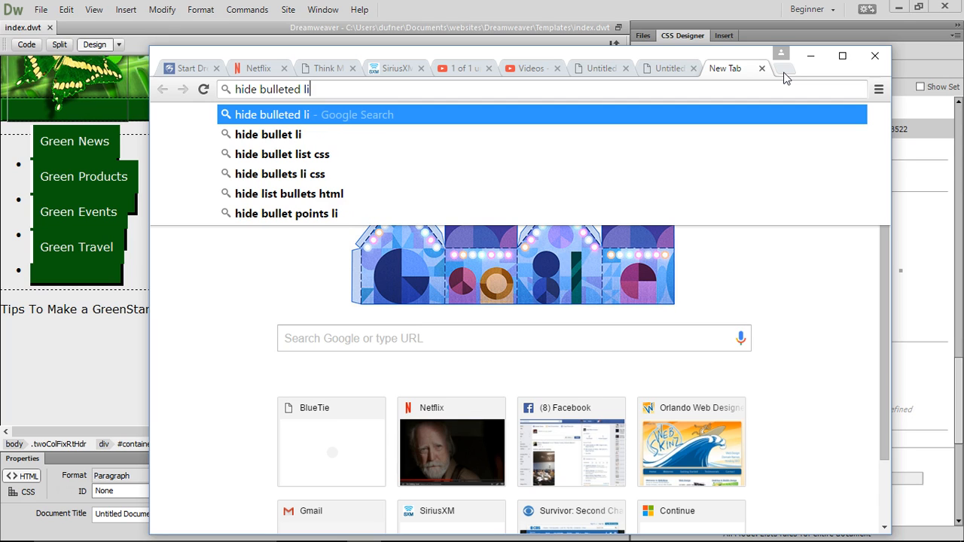
type("st in css")
key("Return")
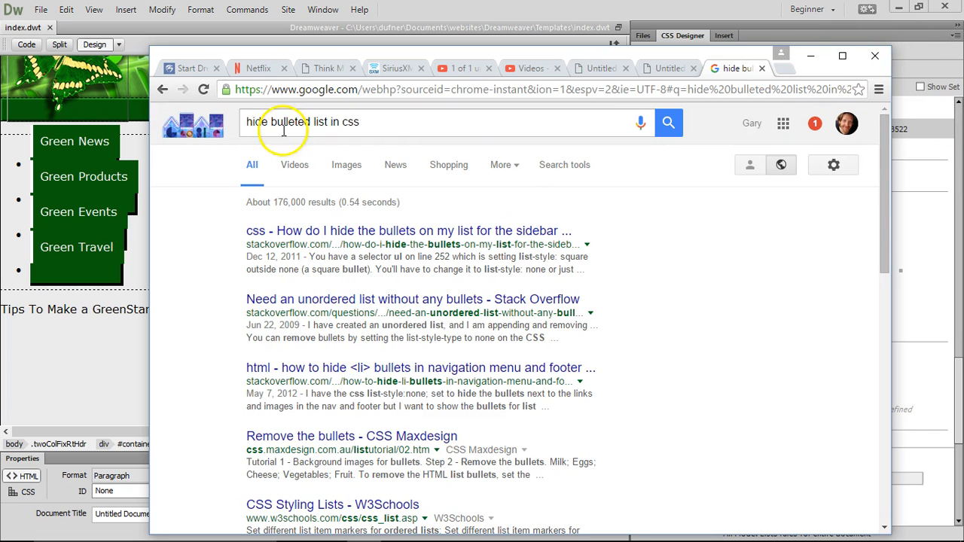
Step: Refine the Google search to "hide bulleted list in css html"
left_click(388, 125)
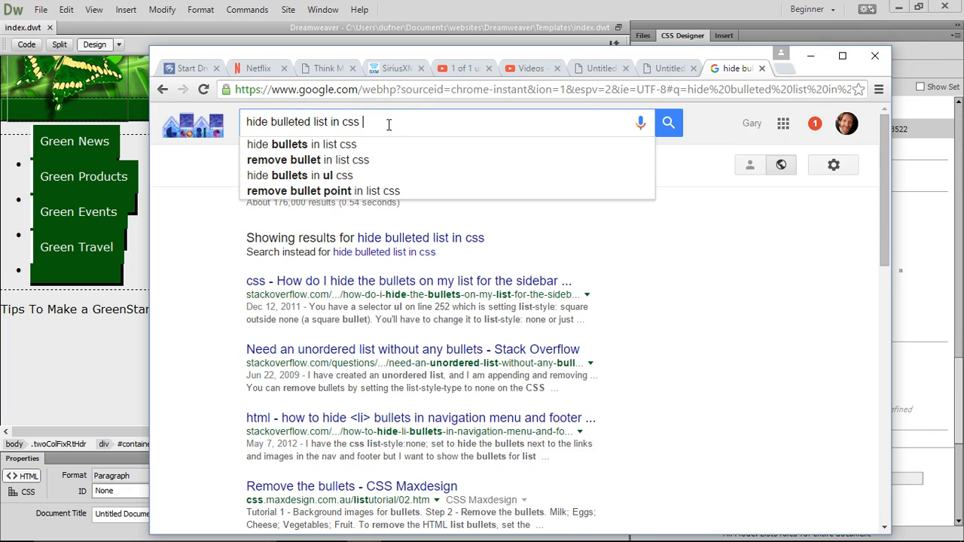
type("ht")
key("Return")
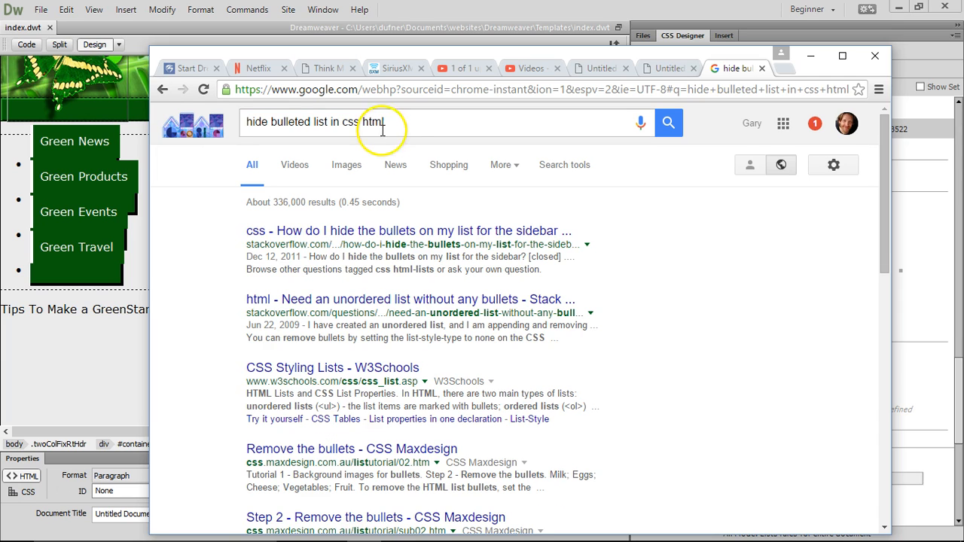
Step: Open the W3Schools CSS Styling Lists and CSS Maxdesign results in new tabs and show the W3Schools page
middle_click(332, 368)
middle_click(343, 446)
left_click(683, 70)
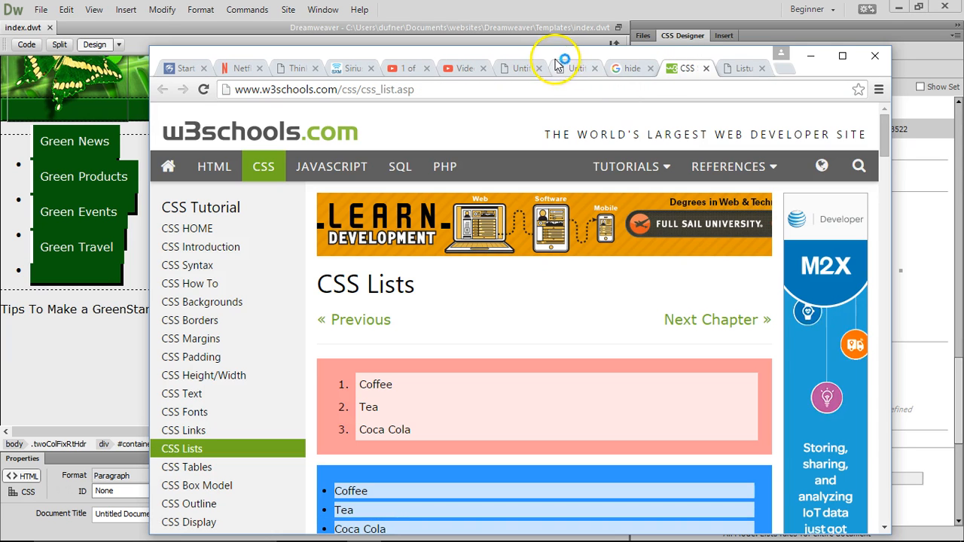
left_click_drag(549, 60, 536, 30)
Step: Read through the W3Schools CSS Lists page for a list property that controls the bullet markers
scroll(452, 301, "down", 5)
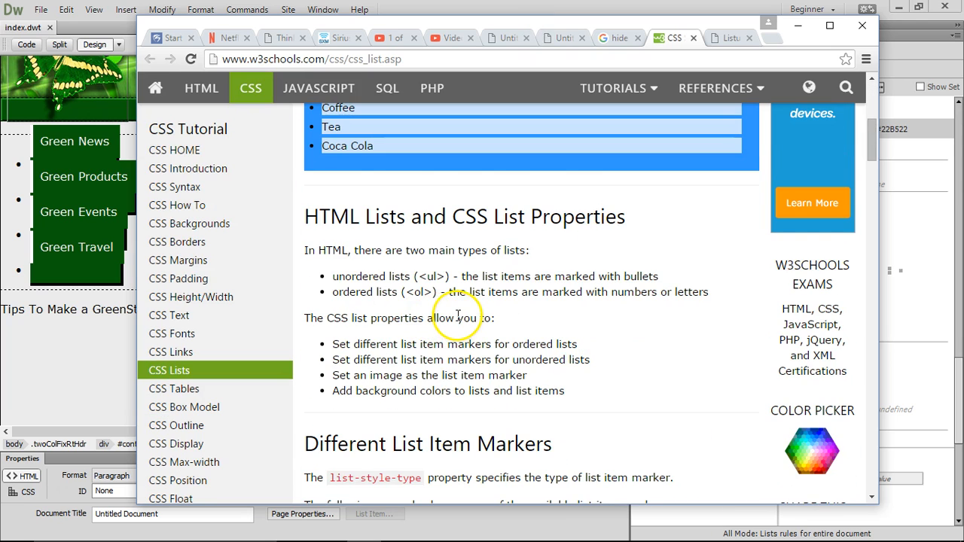
scroll(457, 316, "down", 5)
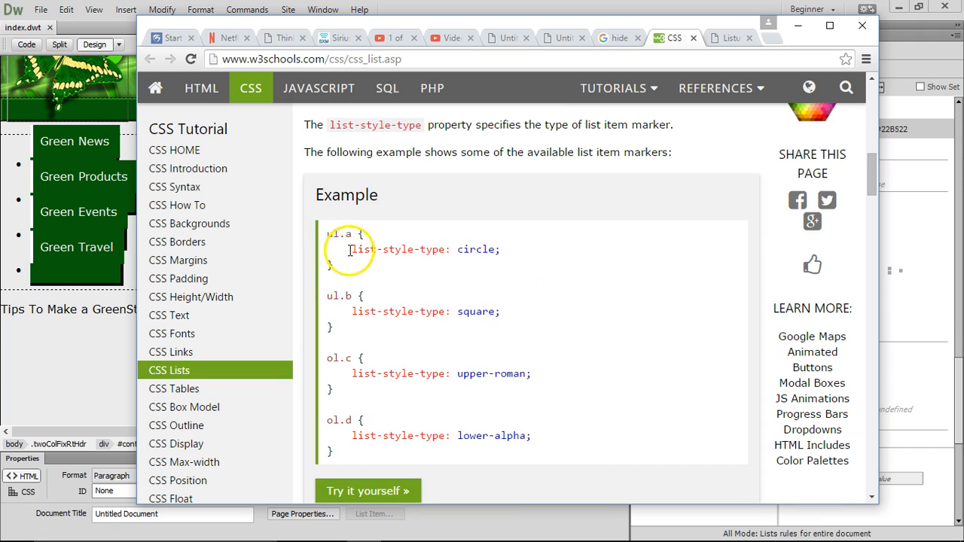
scroll(538, 283, "down", 3)
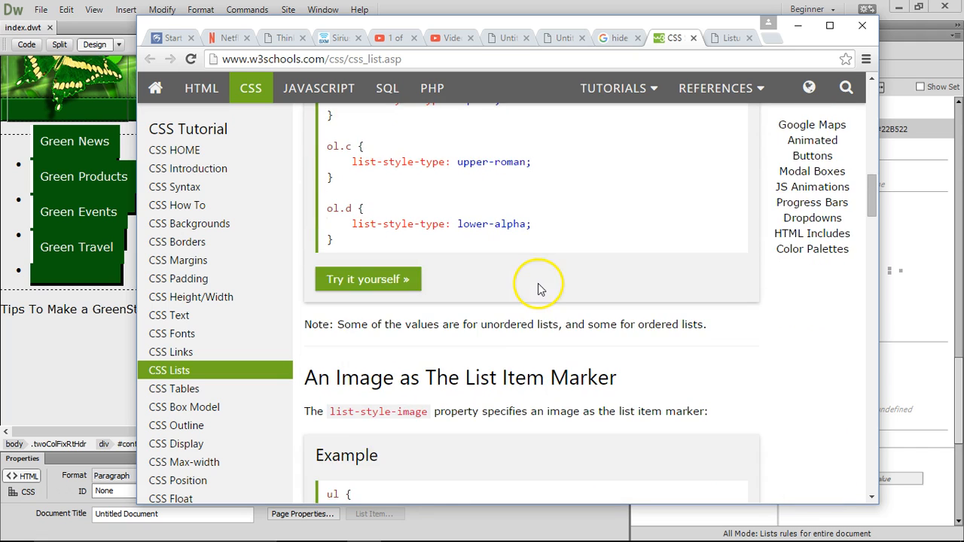
scroll(538, 287, "down", 3)
scroll(500, 313, "down", 1)
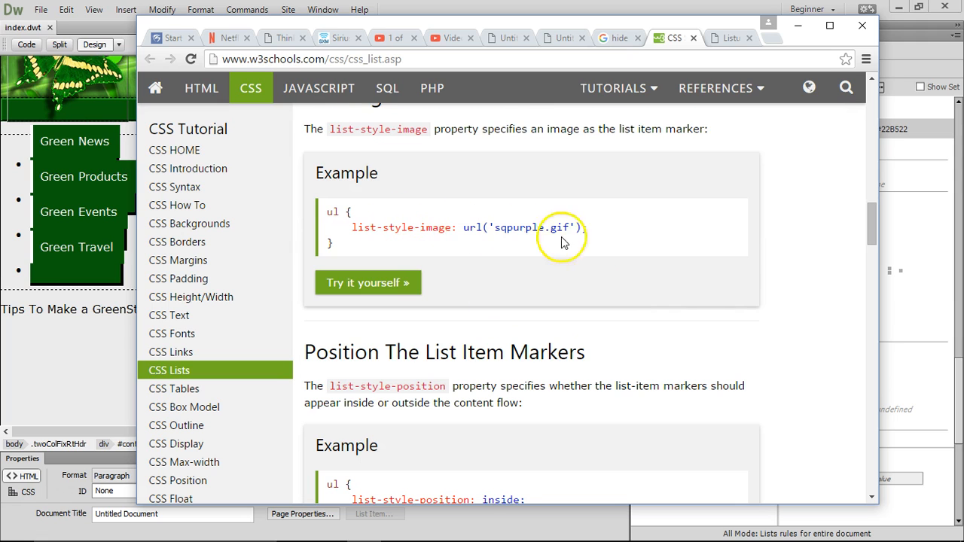
scroll(570, 267, "down", 2)
scroll(570, 267, "down", 1)
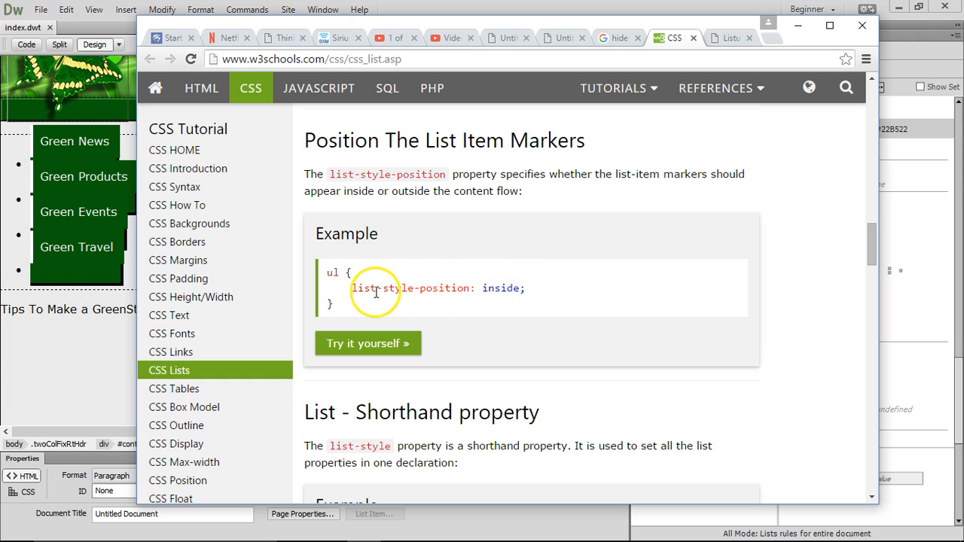
scroll(527, 293, "down", 4)
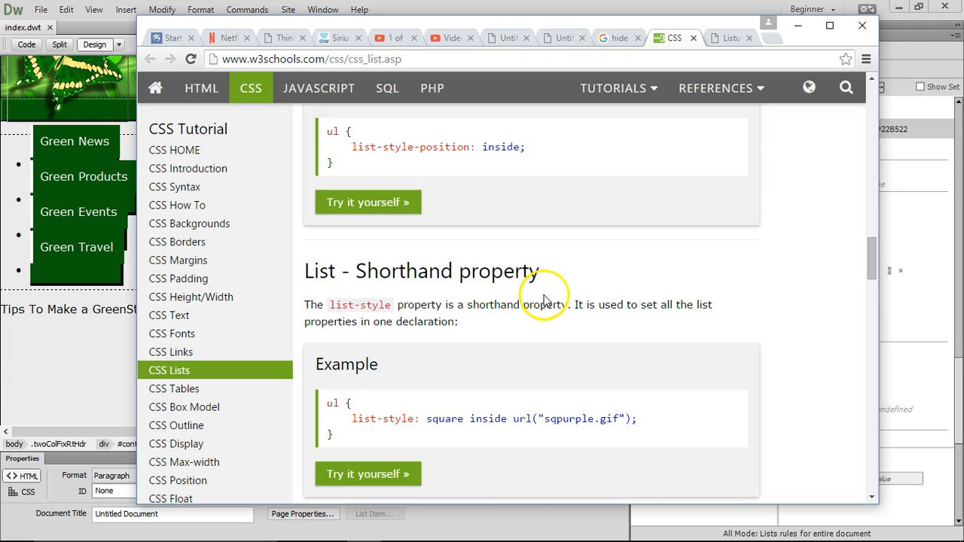
scroll(481, 300, "down", 9)
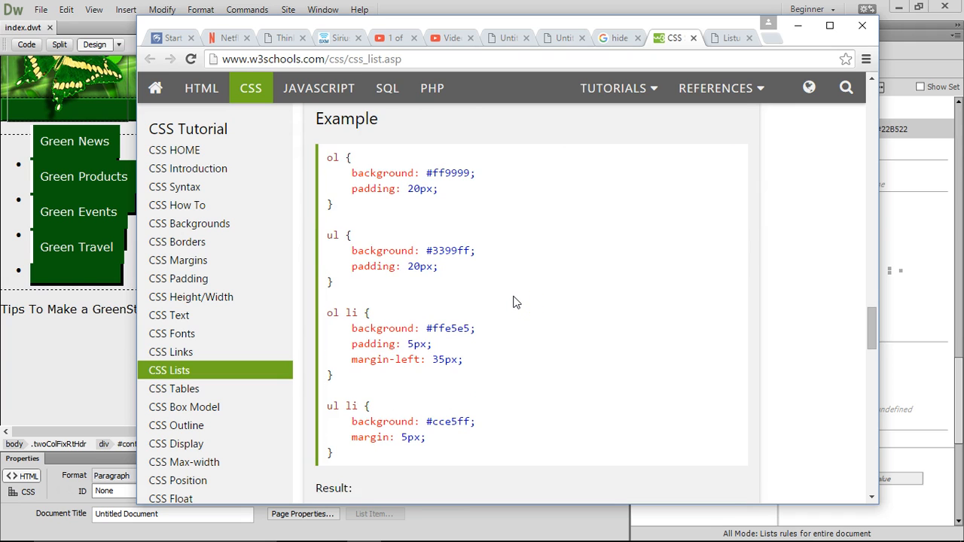
scroll(513, 301, "down", 10)
left_click(541, 304)
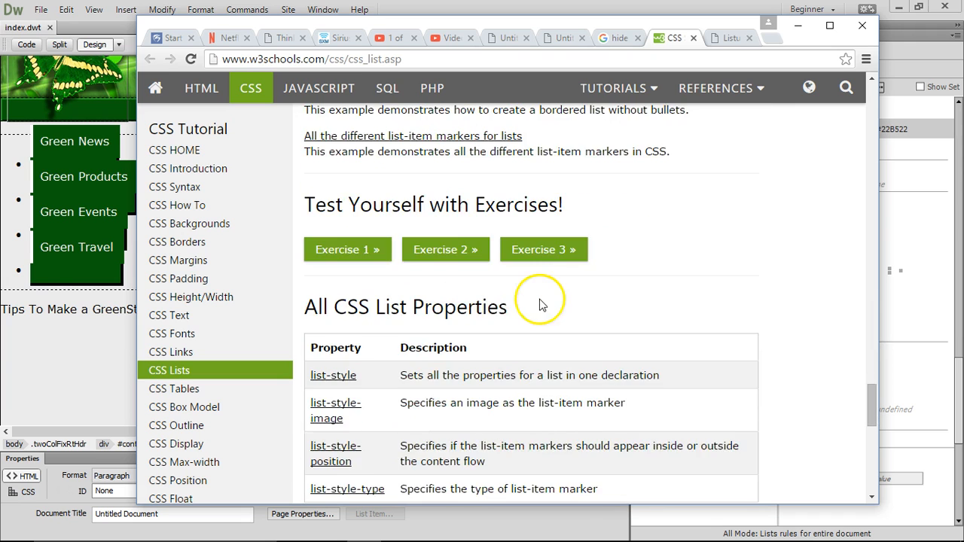
scroll(540, 304, "down", 9)
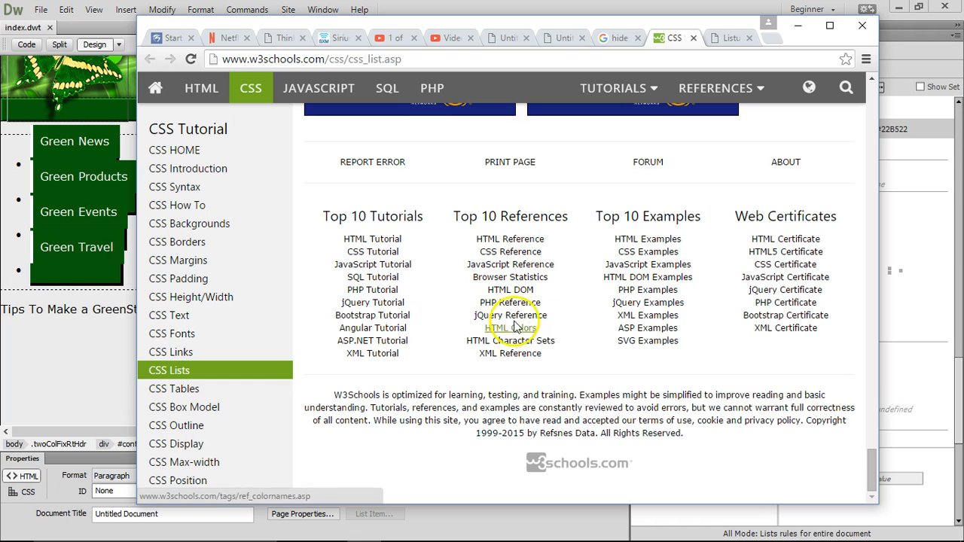
Step: Go back to the list-style-type example on the CSS Lists page and highlight the ul.a declaration "list-style-type: circle;"
left_click_drag(872, 465, 850, 41)
left_click(874, 97)
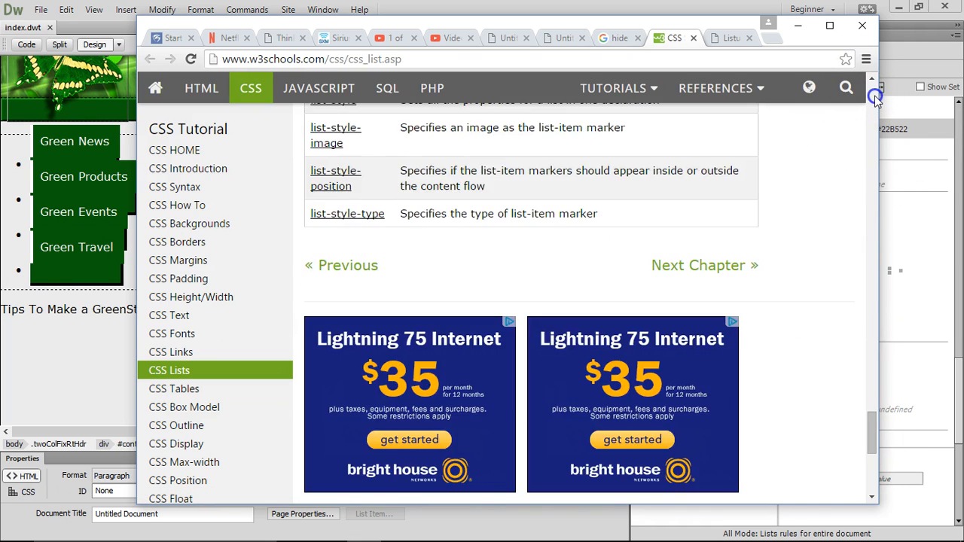
left_click_drag(874, 98, 874, 96)
scroll(452, 269, "down", 4)
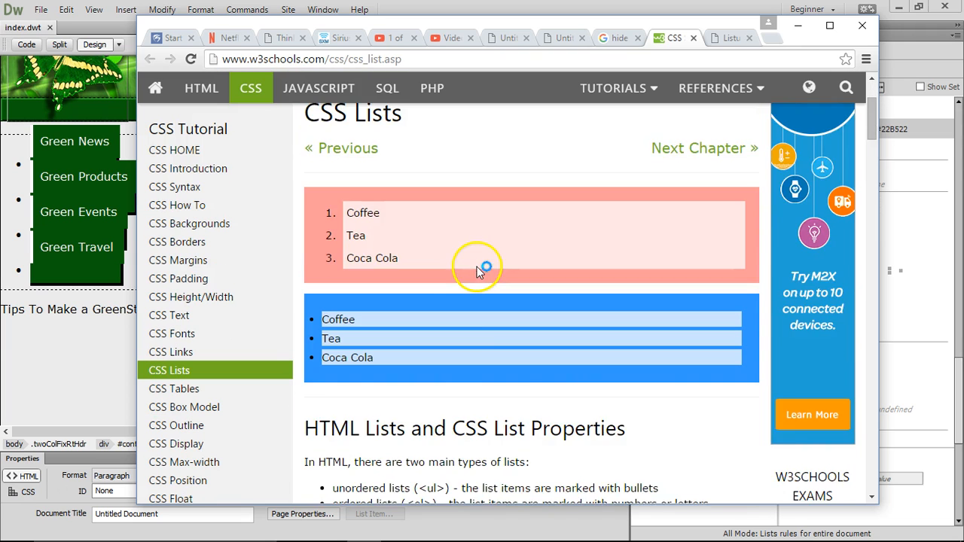
scroll(476, 292, "down", 5)
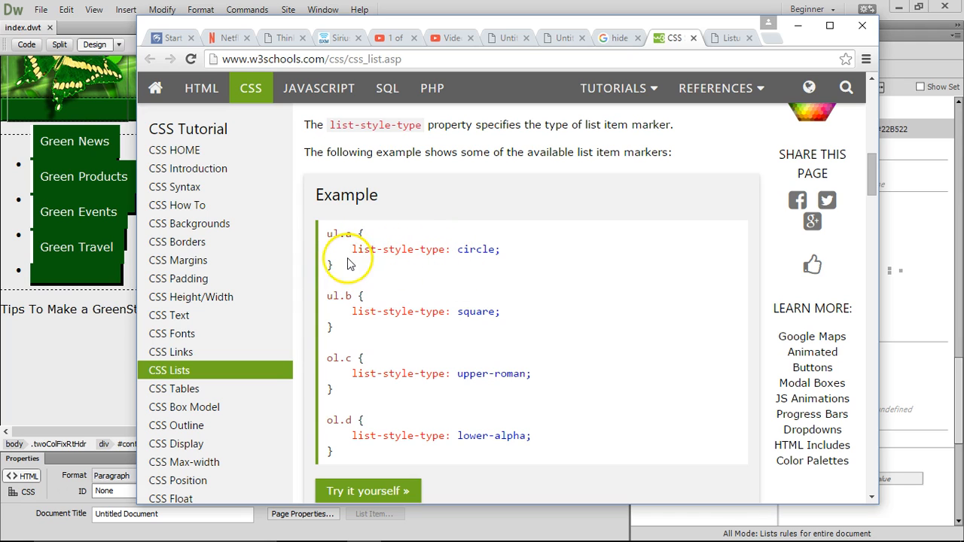
left_click_drag(353, 248, 473, 249)
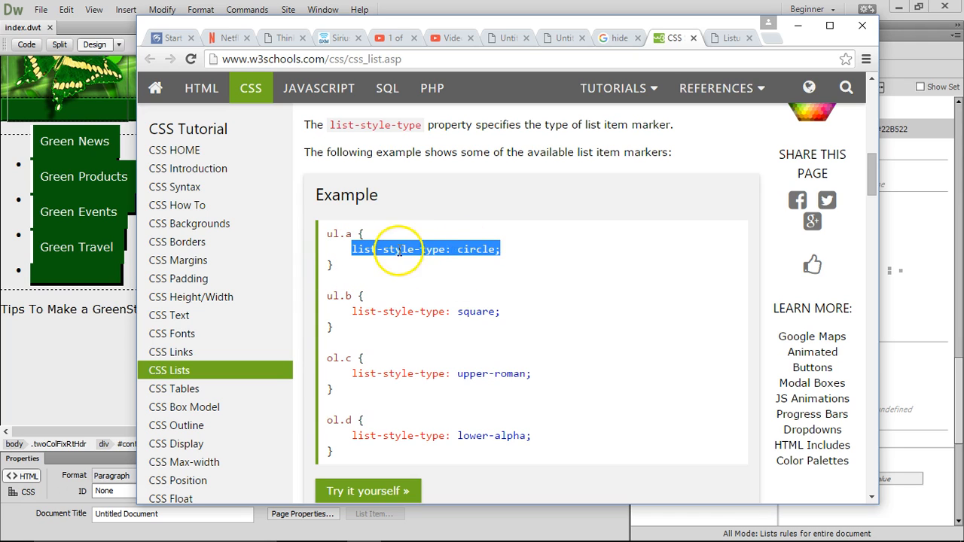
Step: Return to Dreamweaver, add a new .sidenav ul selector, and place it after .sidenav a:hover in the selector list
left_click(743, 13)
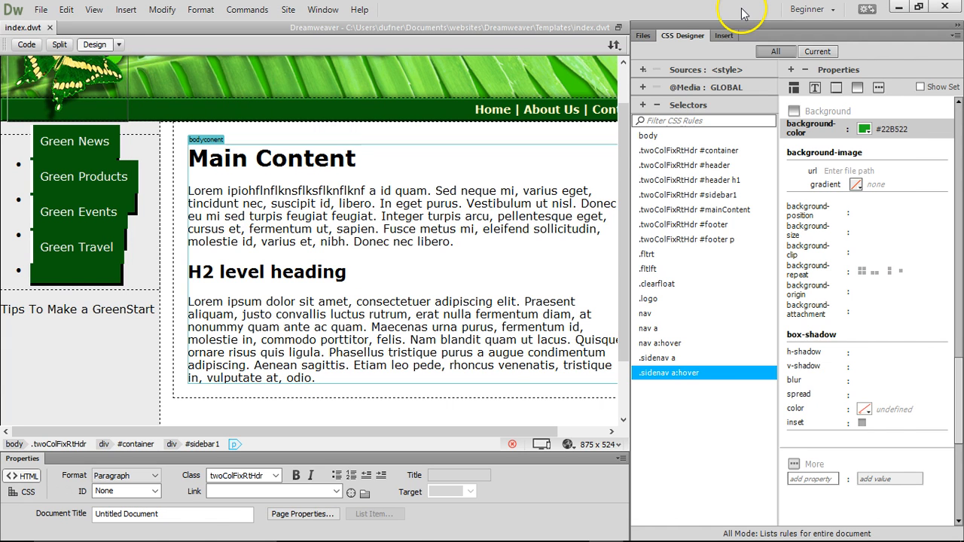
left_click(687, 359)
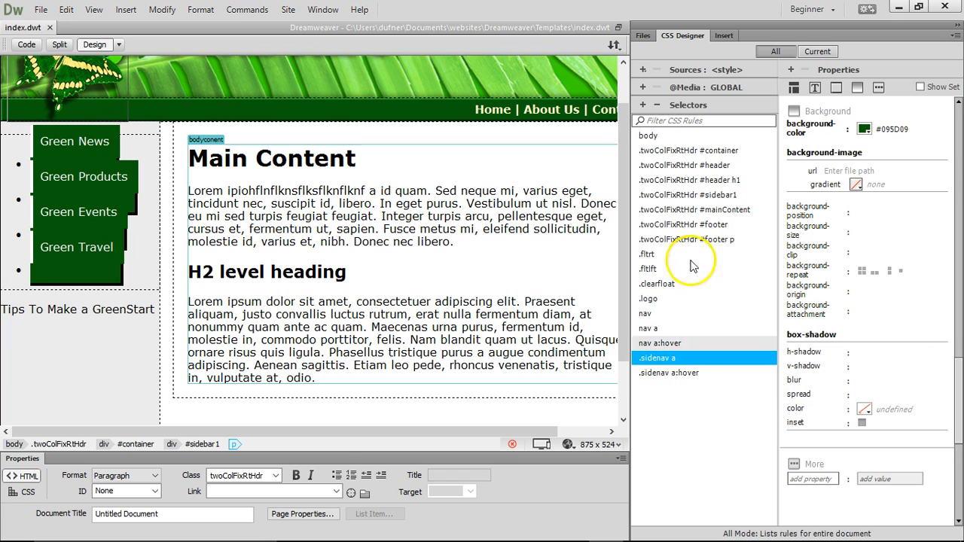
left_click(642, 106)
type(".sidenav a")
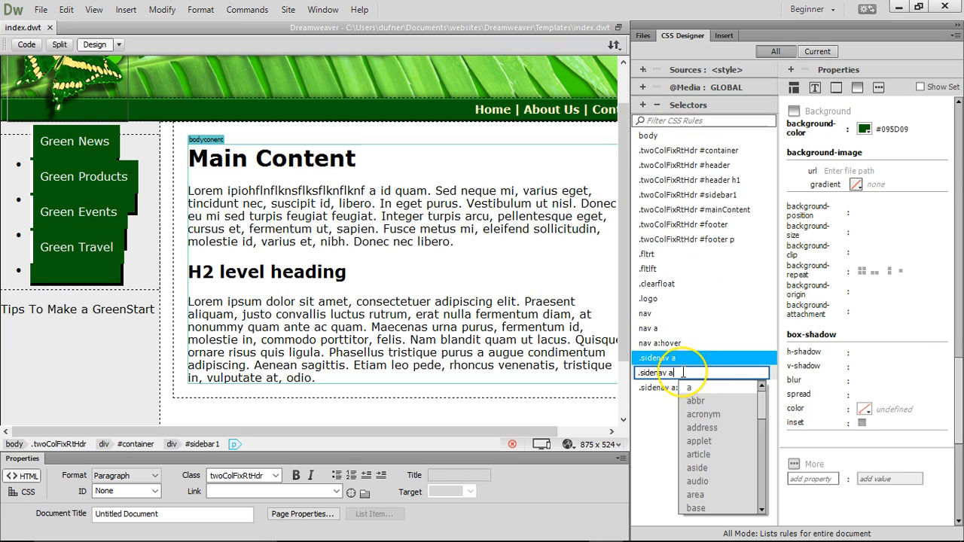
key("BackSpace")
type("ul")
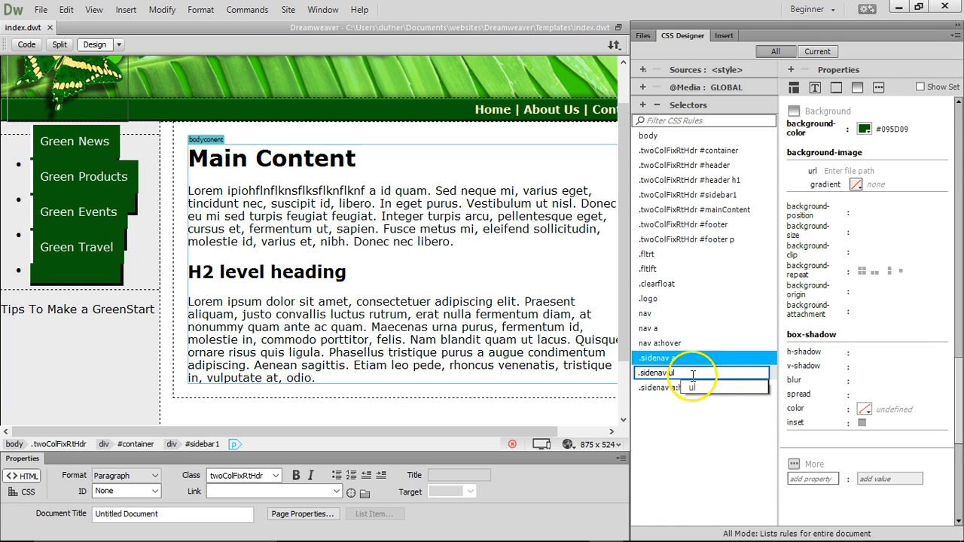
left_click(671, 424)
left_click_drag(681, 375, 689, 403)
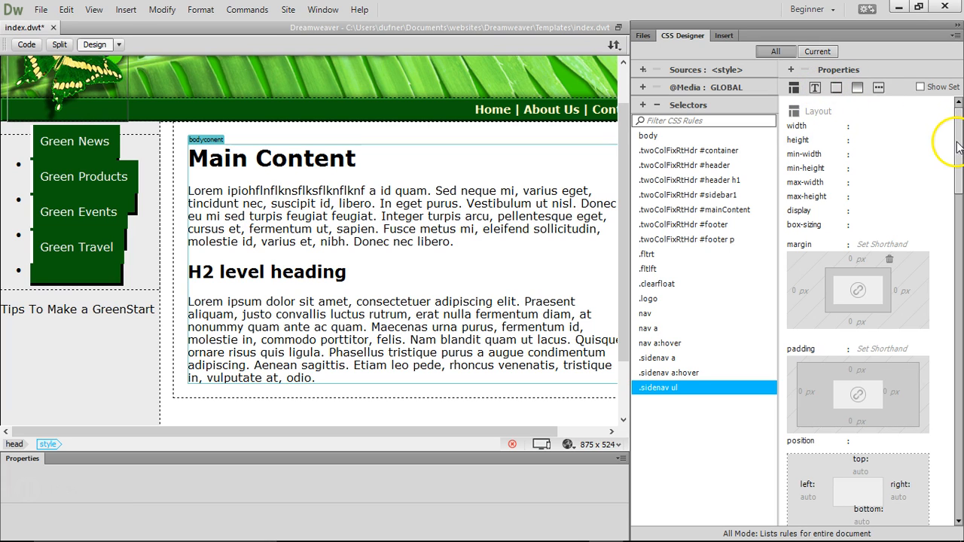
Step: Set the list-style-type of the .sidenav ul rule to none
left_click_drag(958, 144, 946, 271)
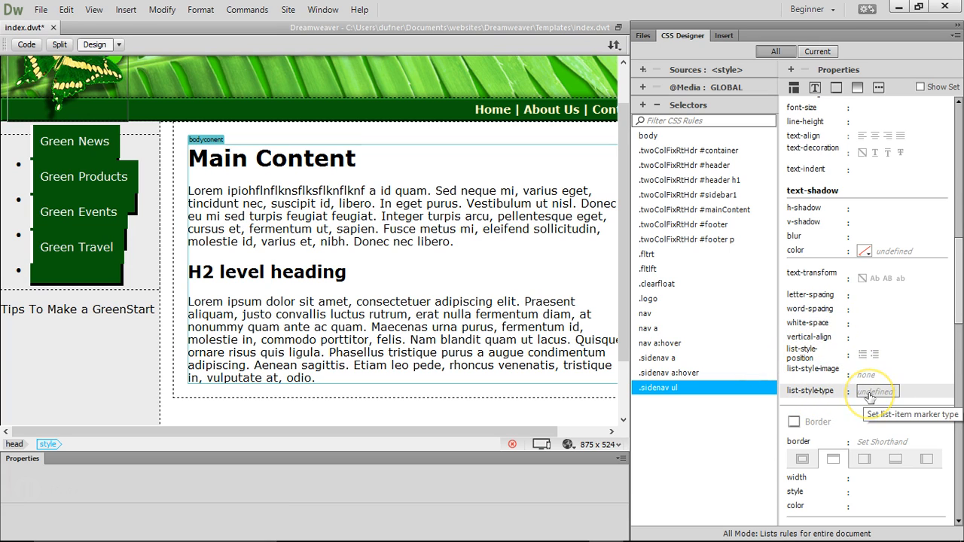
left_click(874, 391)
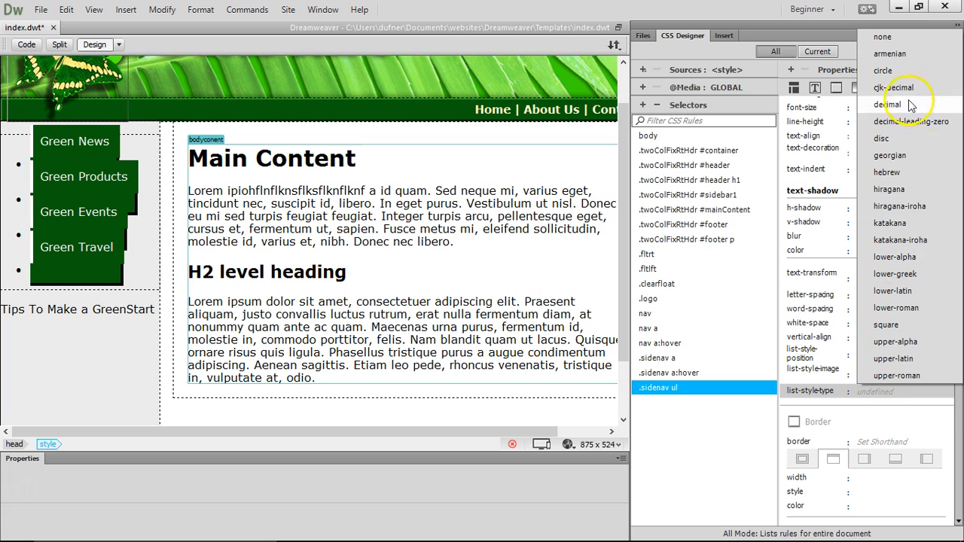
left_click(900, 42)
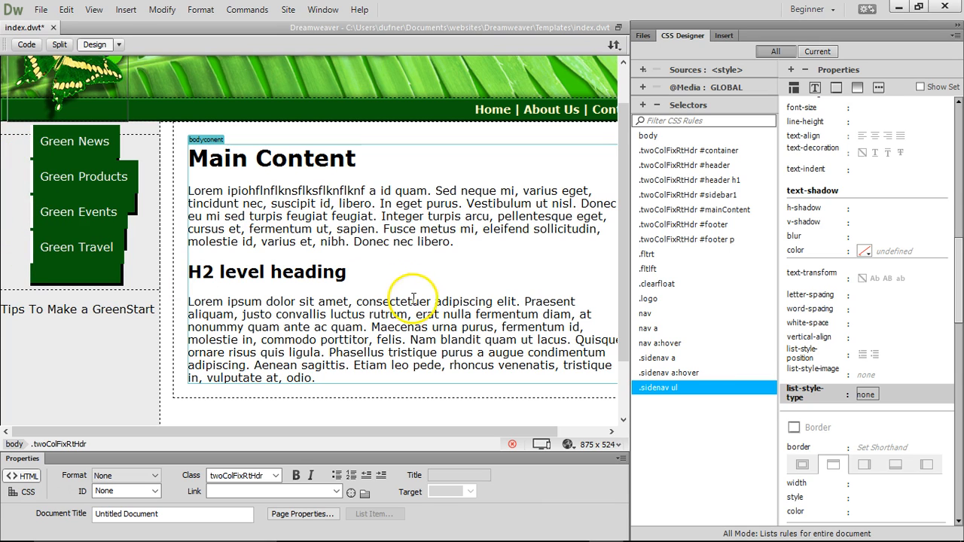
Step: Preview the template in Google Chrome, saving the changes to index.dwt, and check the sidebar menu
left_click(568, 445)
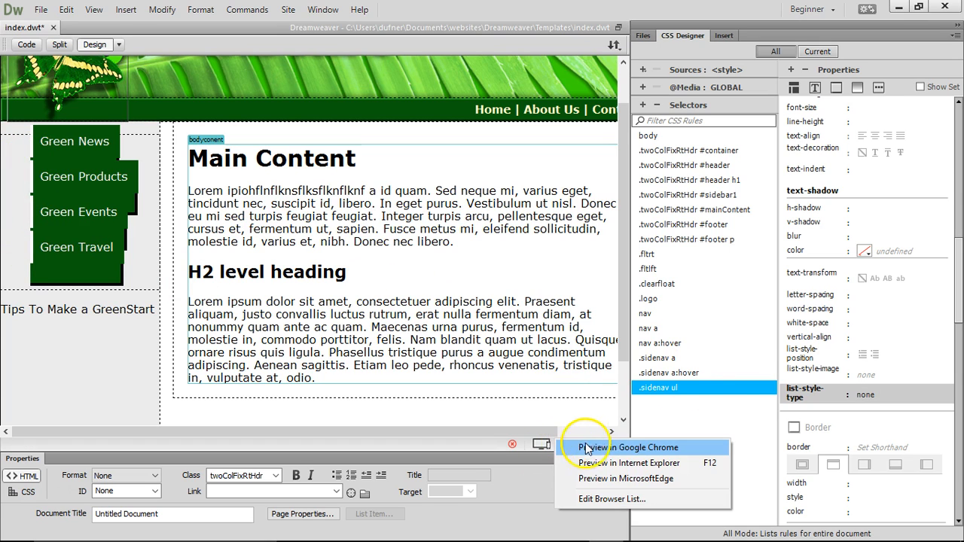
left_click(613, 448)
left_click(428, 307)
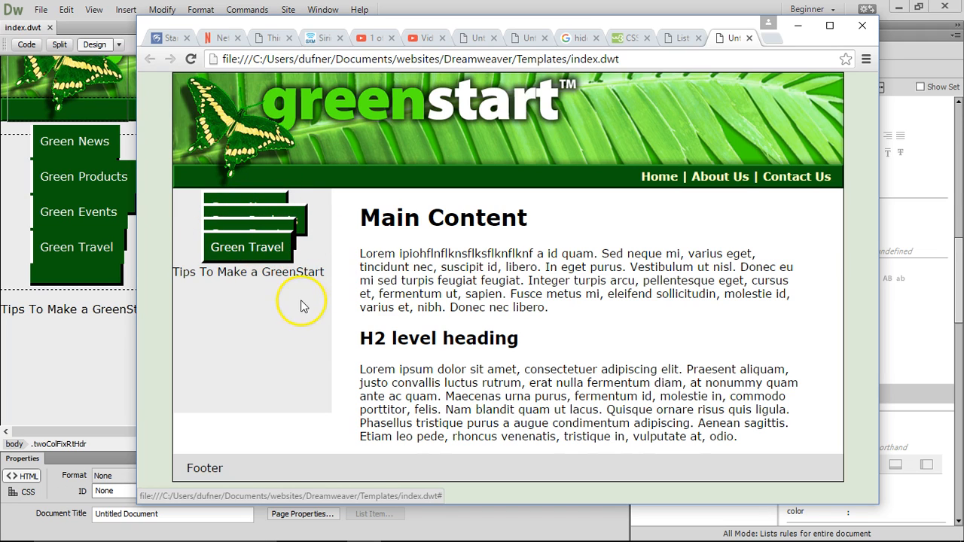
Step: Return to Dreamweaver and set the display property of the .sidenav a rule to block
left_click(23, 501)
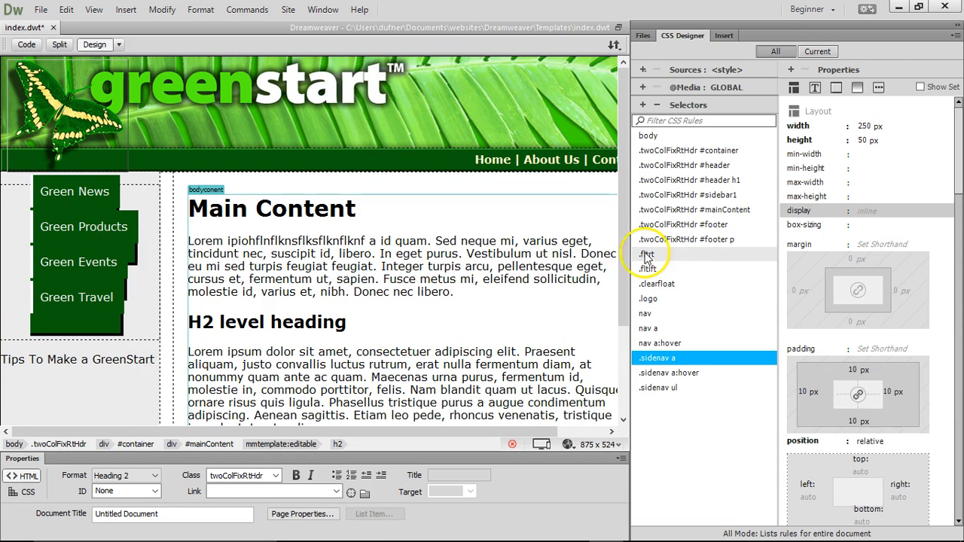
left_click(868, 213)
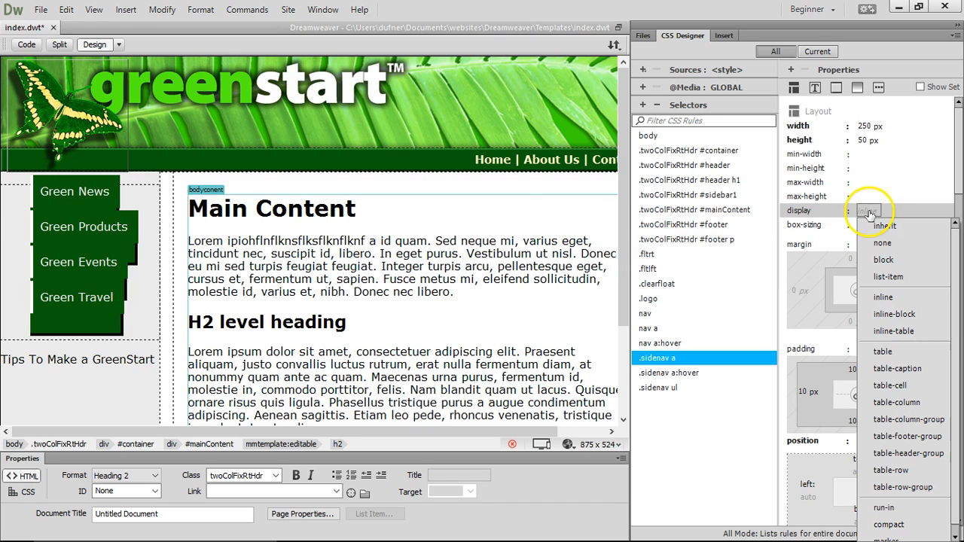
left_click(883, 261)
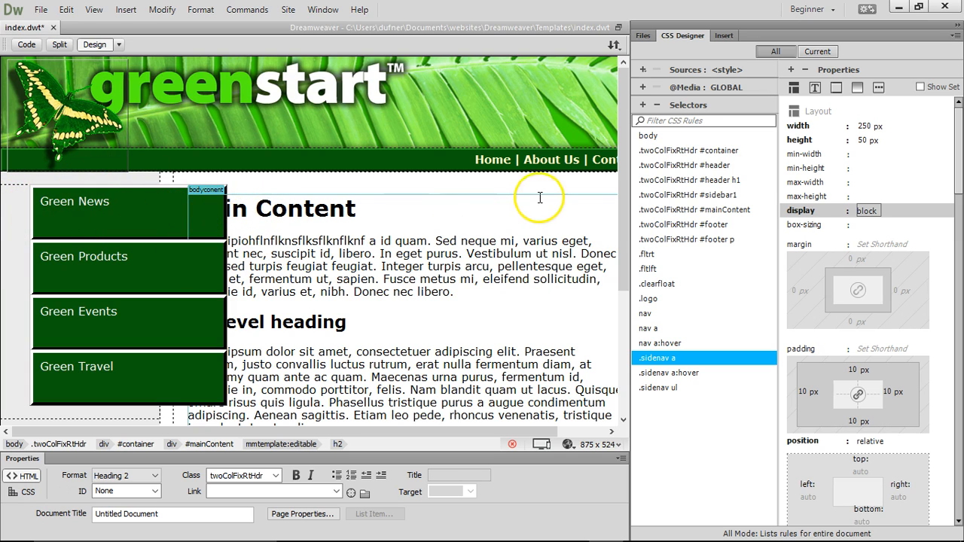
Step: Look up the width of the #sidebar1 rule and set the .sidenav a width to the same 225 px
left_click(866, 126)
left_click(865, 127)
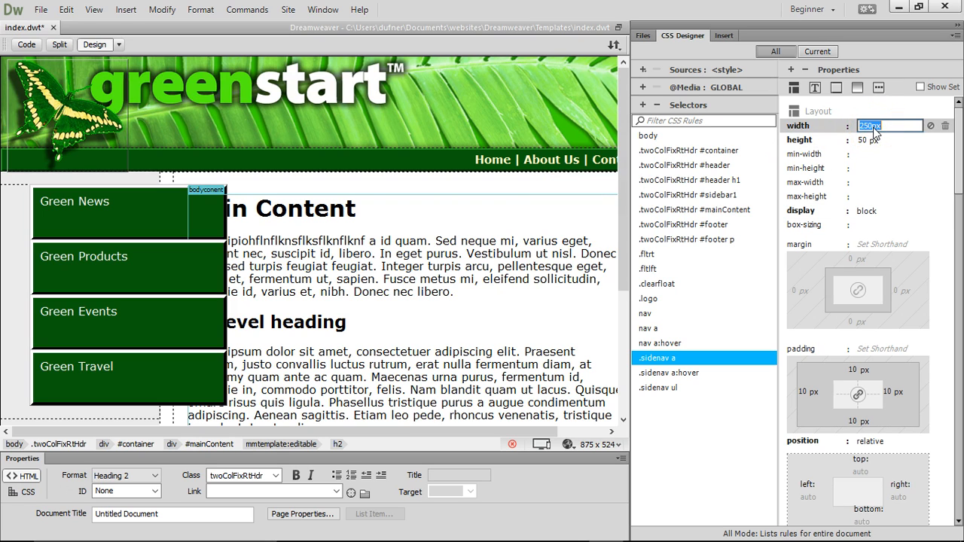
left_click(707, 196)
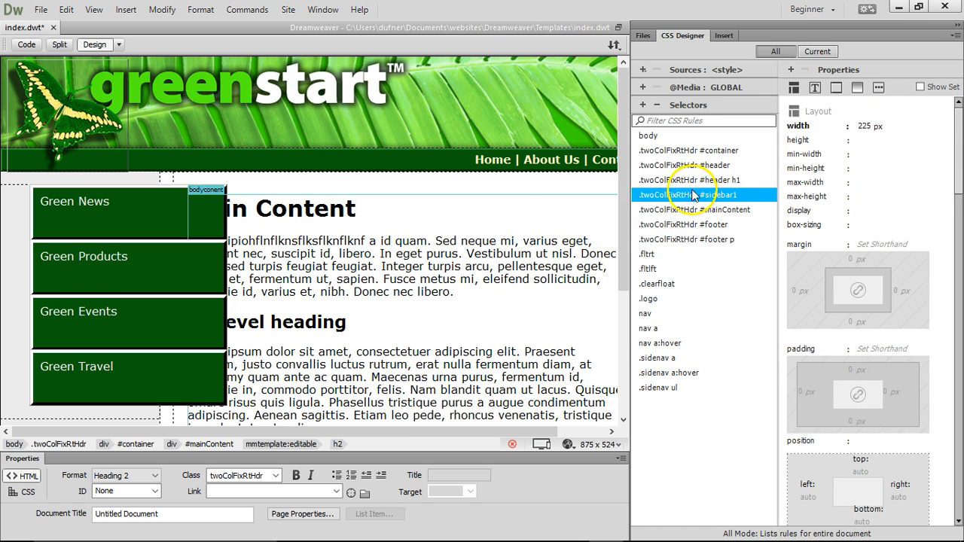
left_click(676, 359)
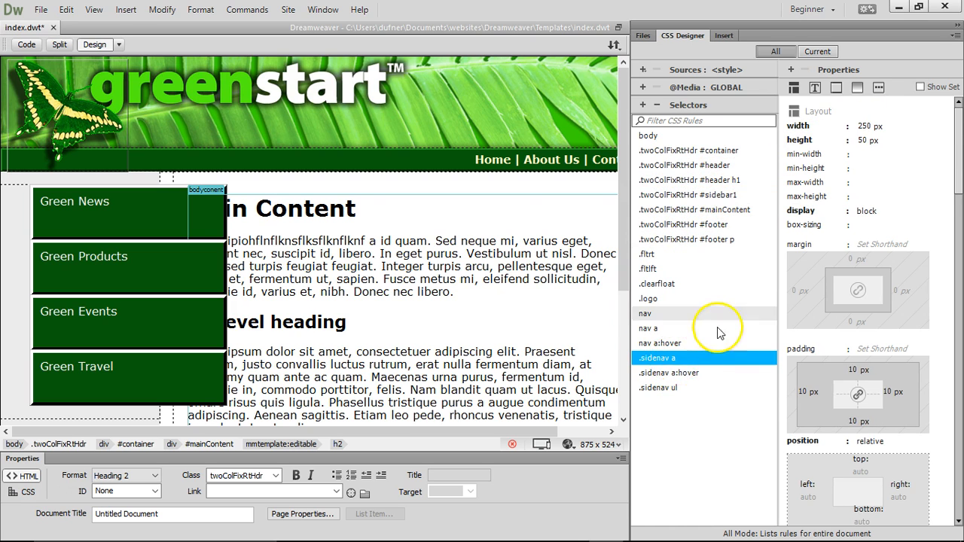
left_click(867, 125)
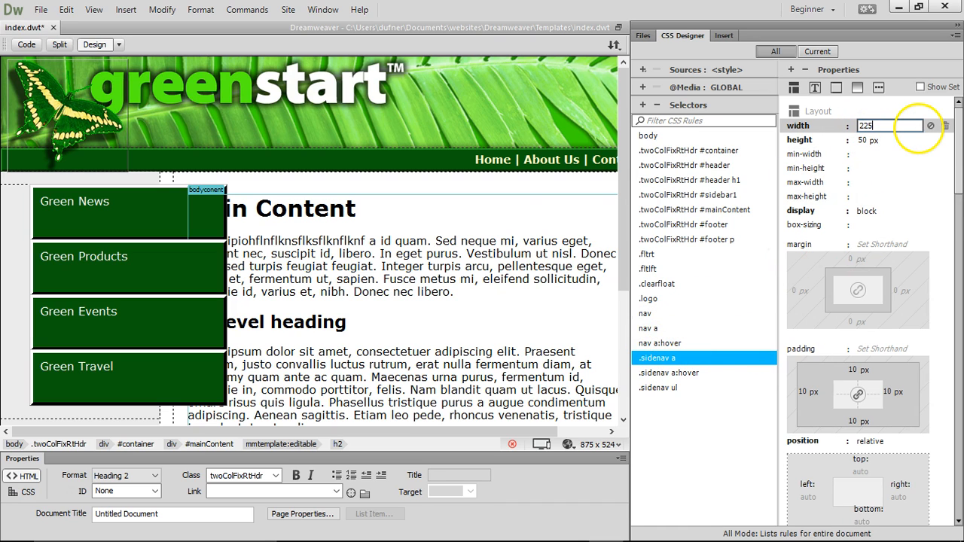
key("Return")
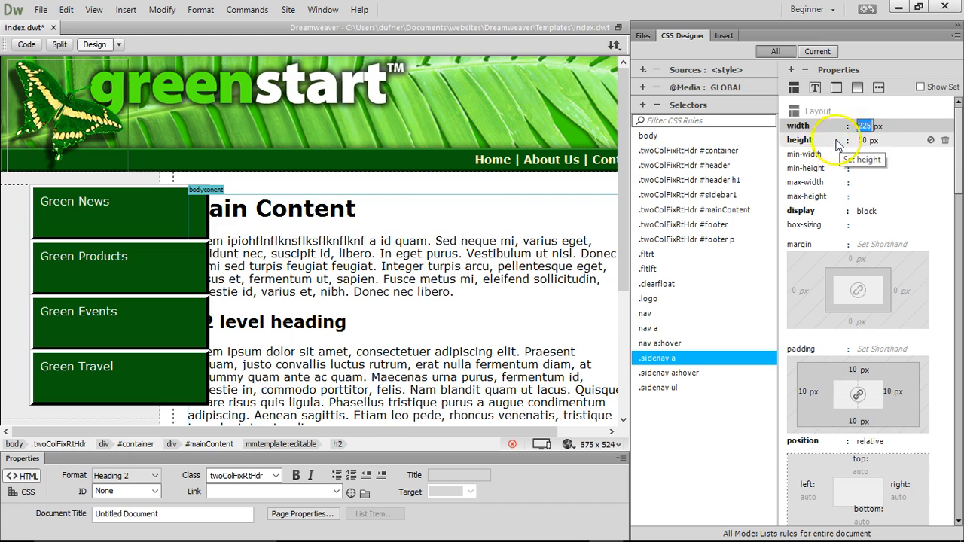
Step: Disable the height property of the .sidenav a rule and set its width to 205 px
left_click(865, 141)
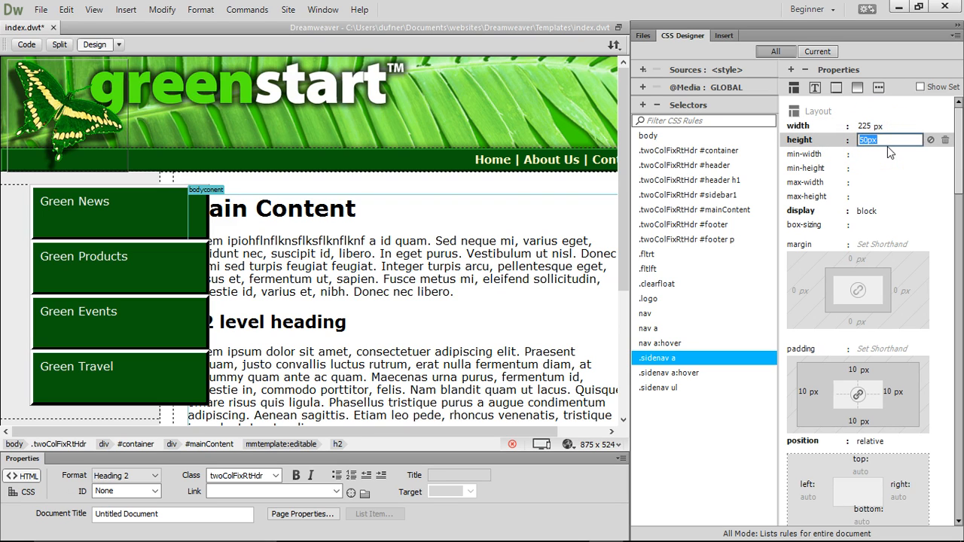
left_click(931, 141)
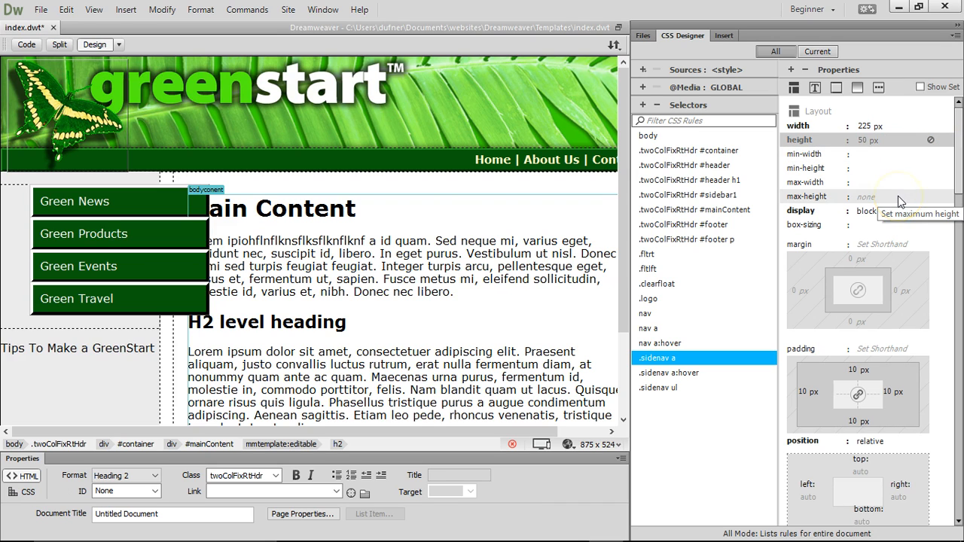
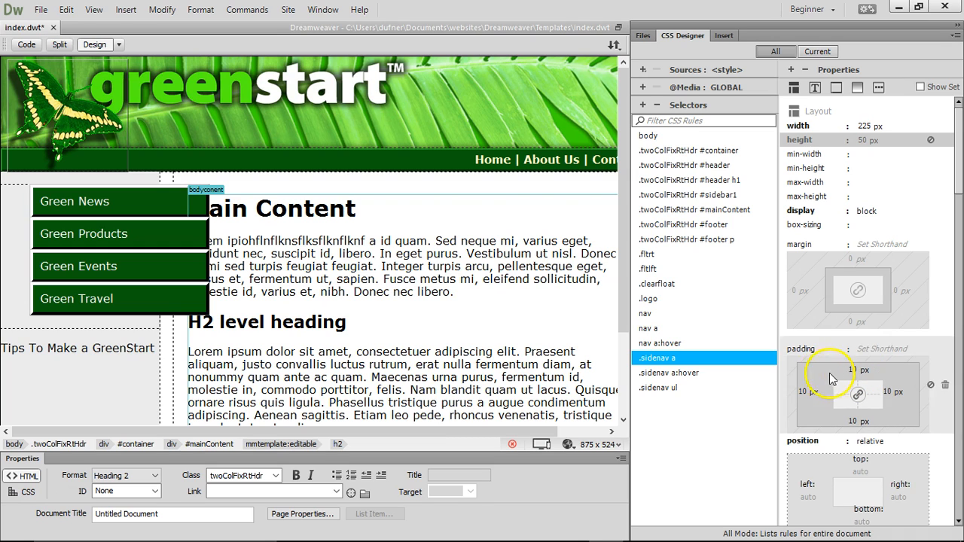
left_click(867, 125)
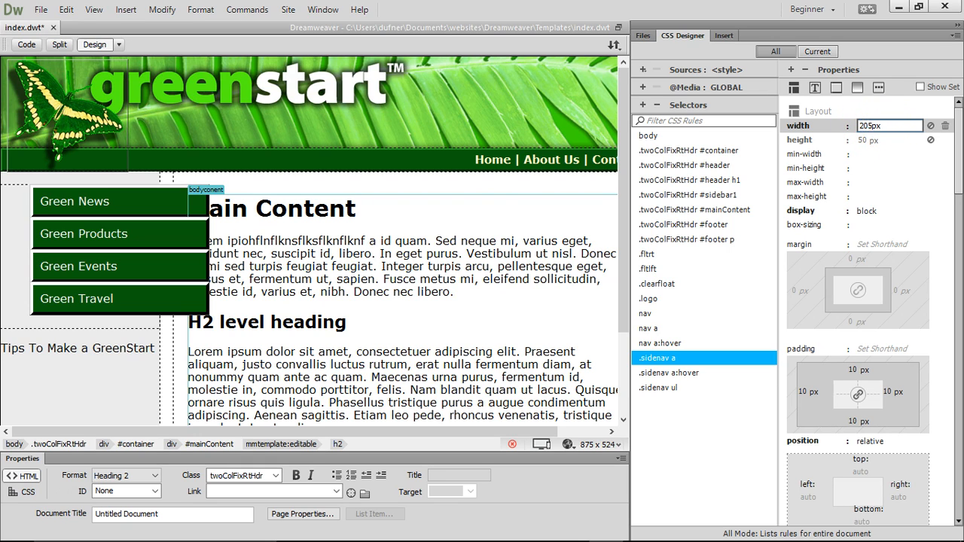
type("205px")
key("Return")
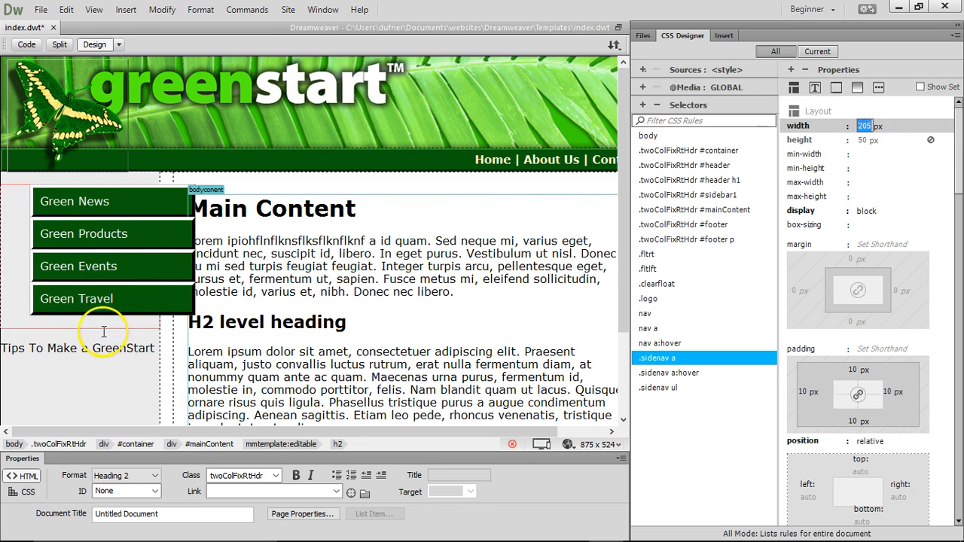
Step: Save index.dwt, check the menu buttons and their hover effect in Google Chrome, and return to Dreamweaver
left_click(567, 444)
left_click(591, 443)
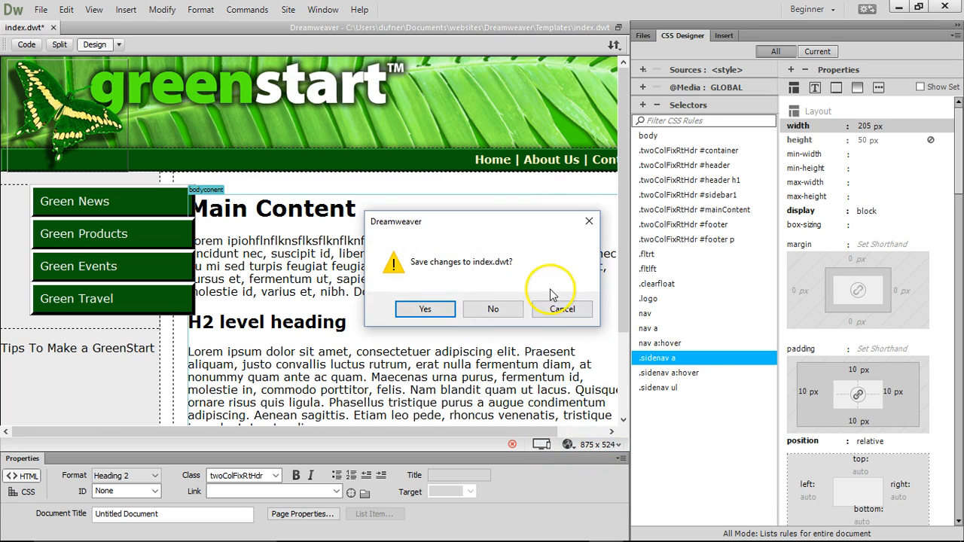
left_click(445, 316)
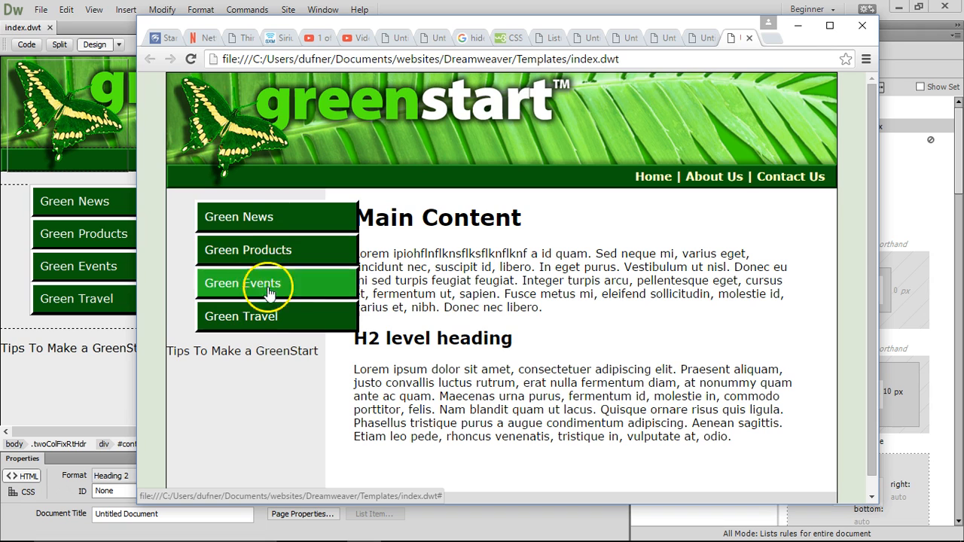
left_click(88, 373)
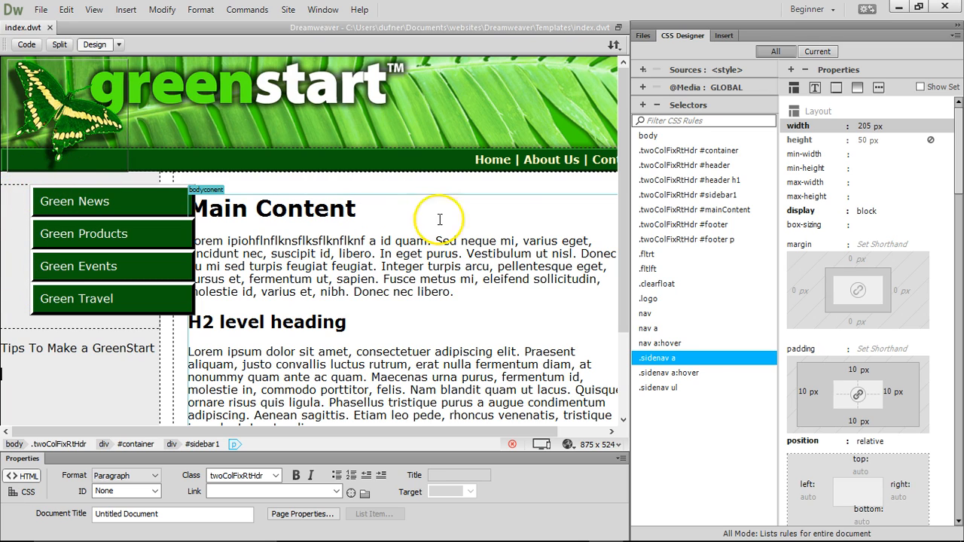
Step: Adjust the top margin of the .sidenav a rule, trying -25 px and -15 px and settling on -18 px
left_click(851, 259)
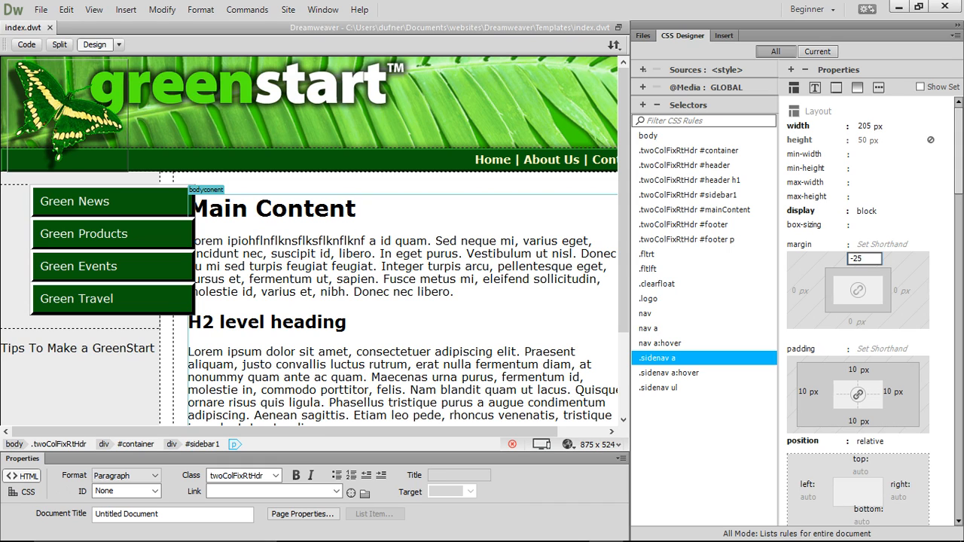
key("Return")
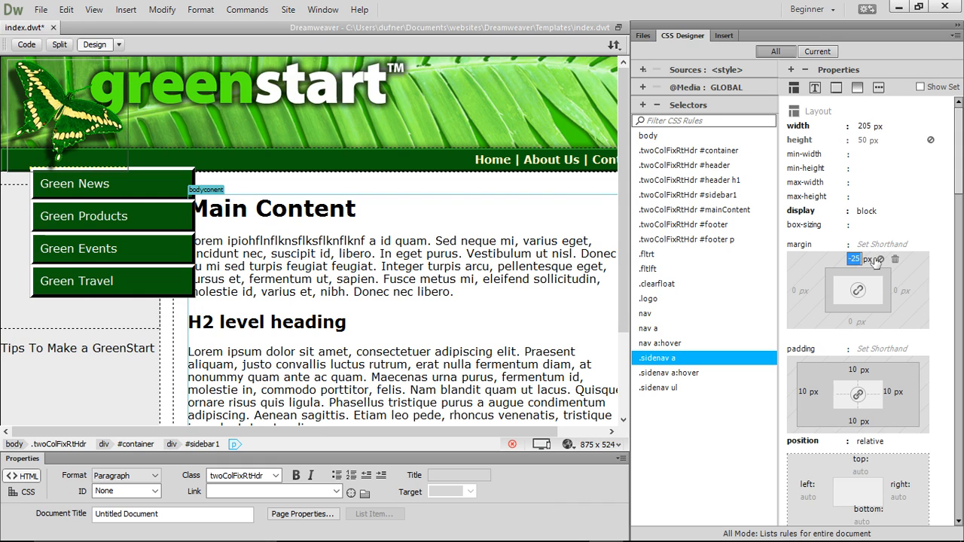
double_click(857, 259)
key("Return")
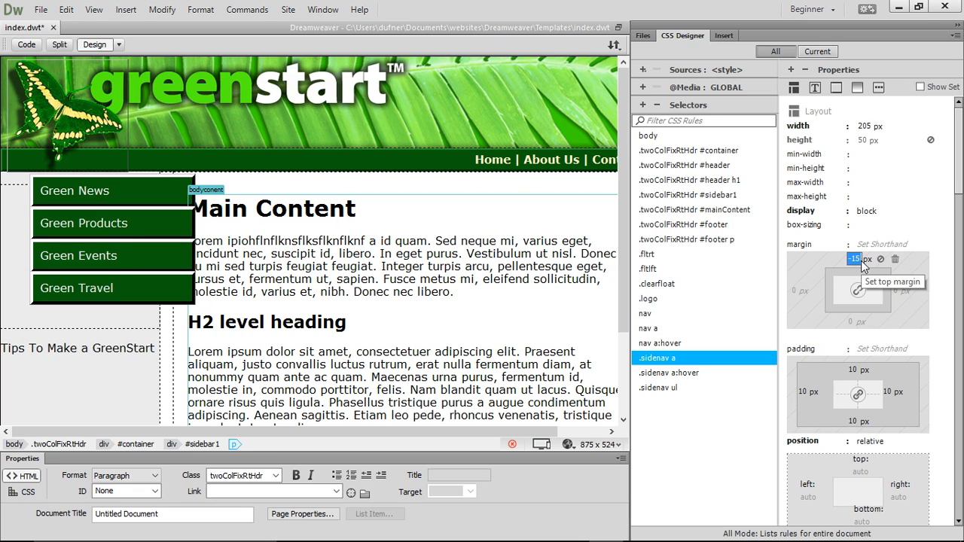
left_click(862, 261)
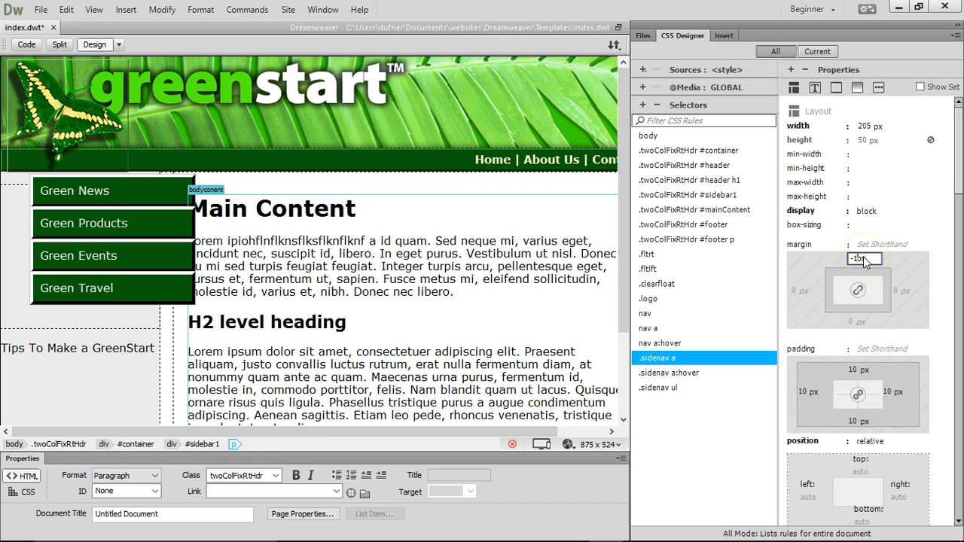
key("Return")
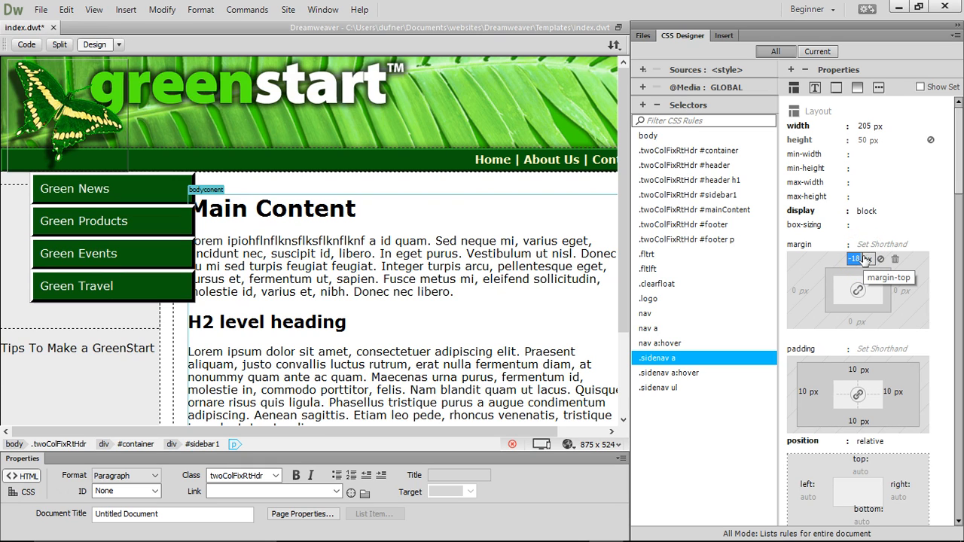
Step: Try left margins of -50 px and -200 px on the .sidenav a rule
left_click(813, 294)
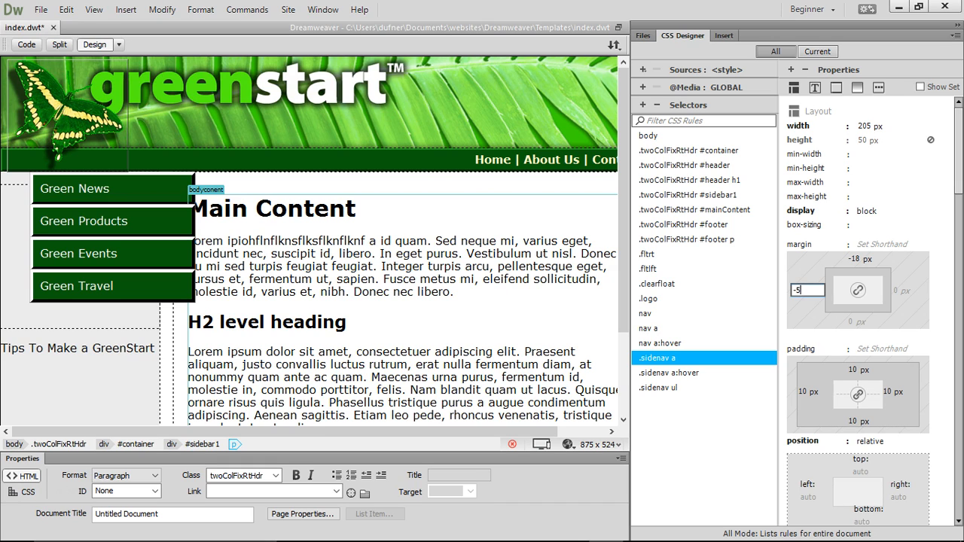
key("Return")
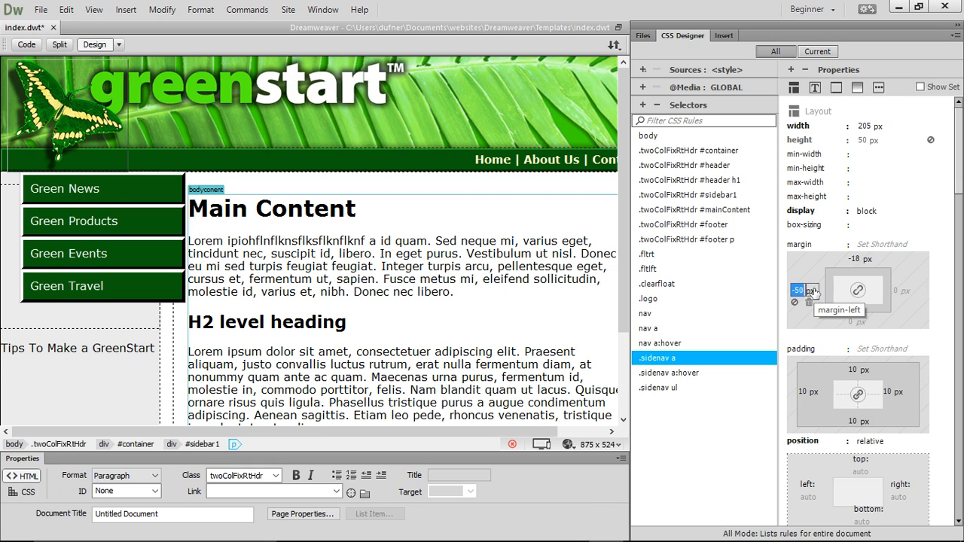
left_click(798, 292)
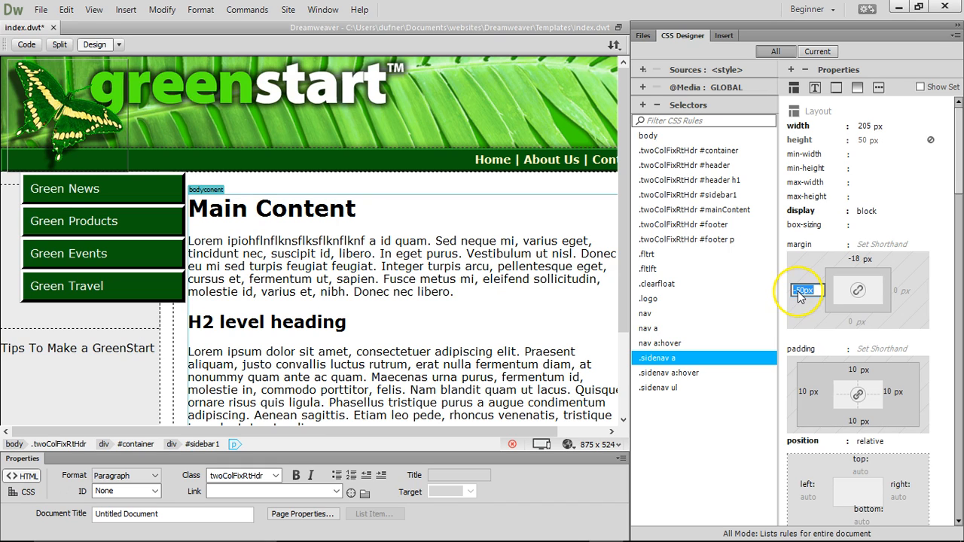
left_click(804, 295)
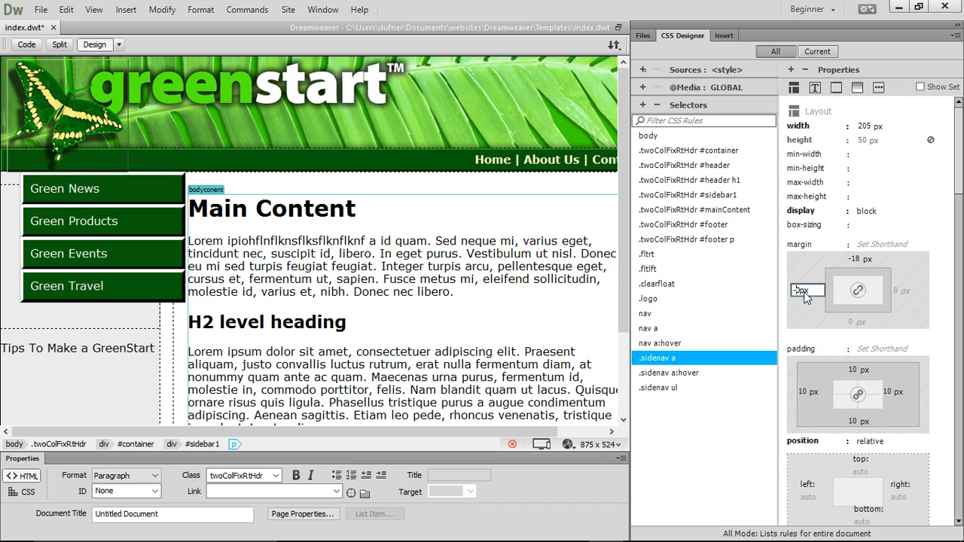
key("Return")
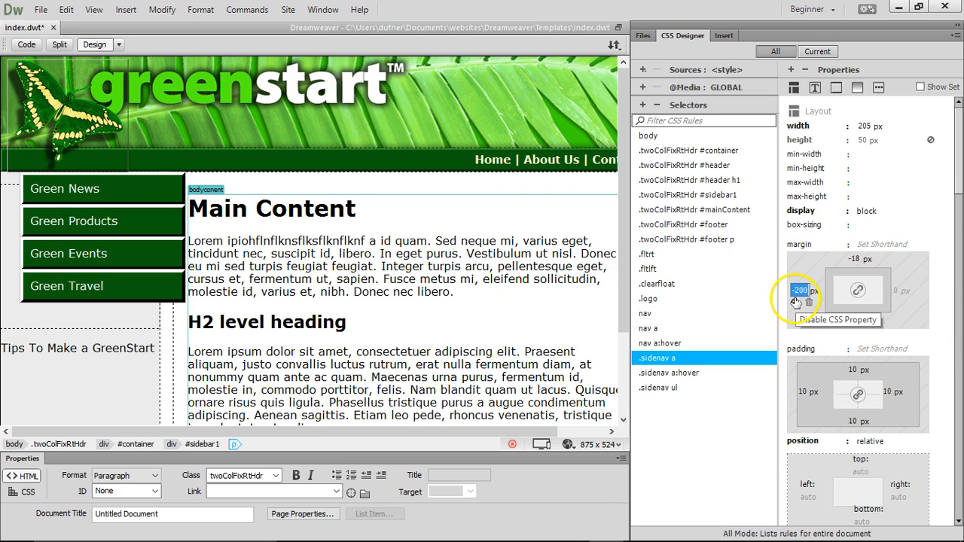
Step: Adjust the left margin of the .sidenav a rule, trying -10 px, 0 and -15 px and settling on -20 px
left_click(804, 293)
left_click(805, 294)
left_click_drag(808, 295, 793, 296)
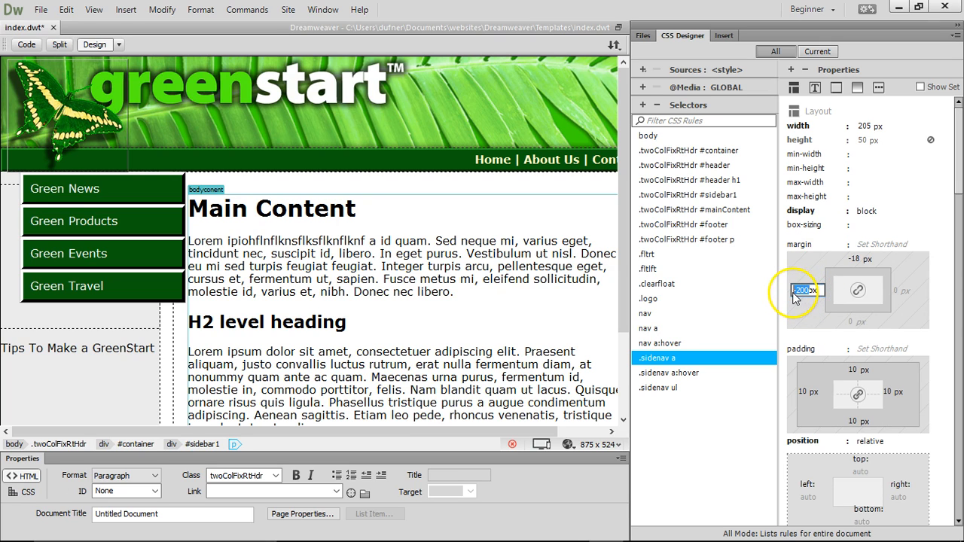
type("10")
key("Return")
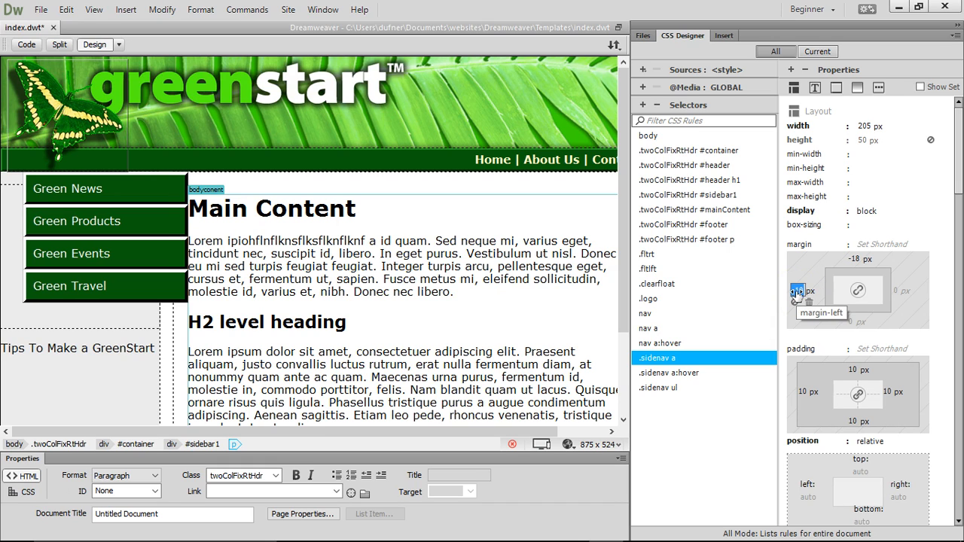
type("0")
key("Return")
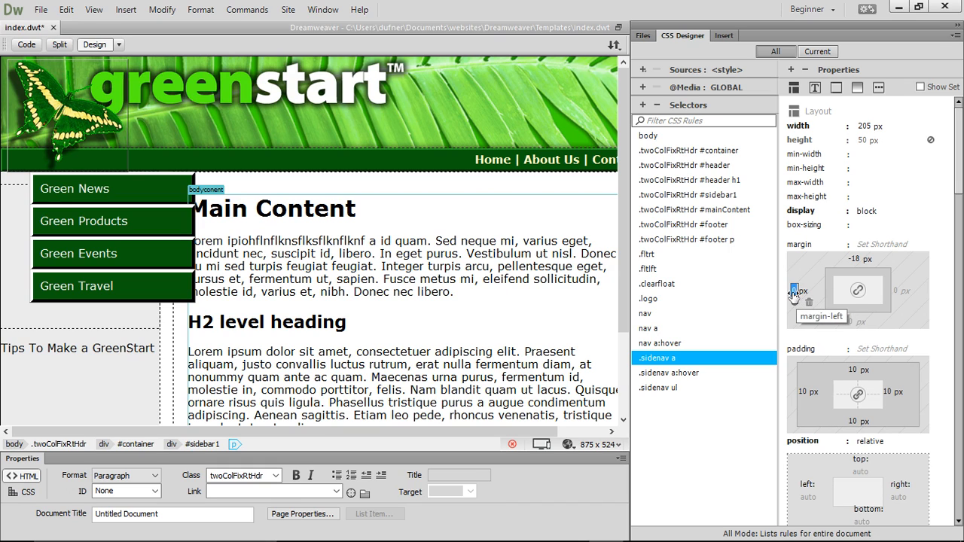
left_click(795, 292)
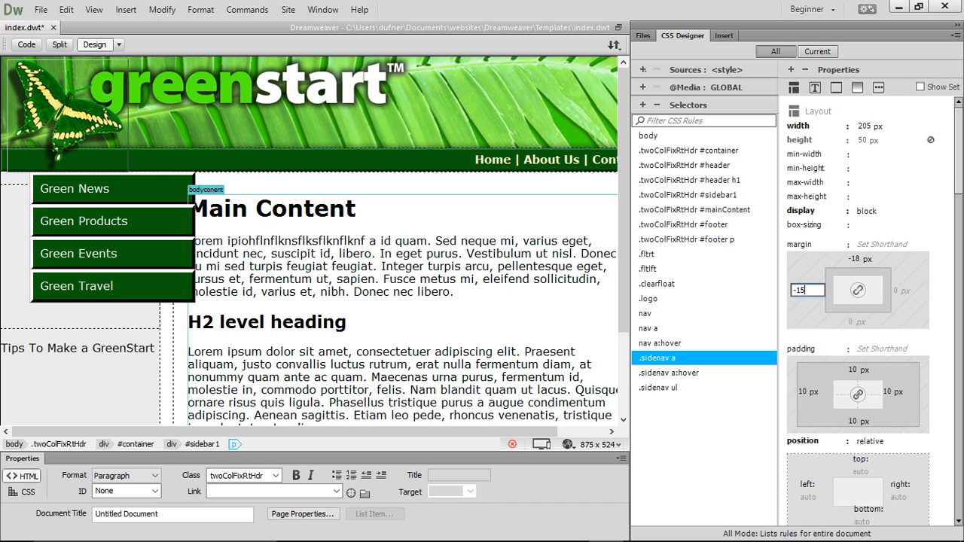
key("Return")
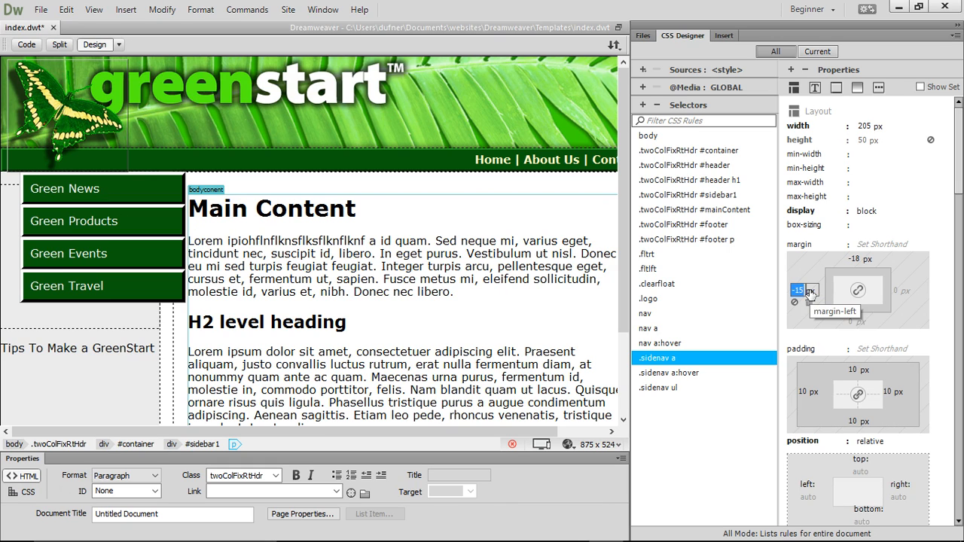
left_click(798, 295)
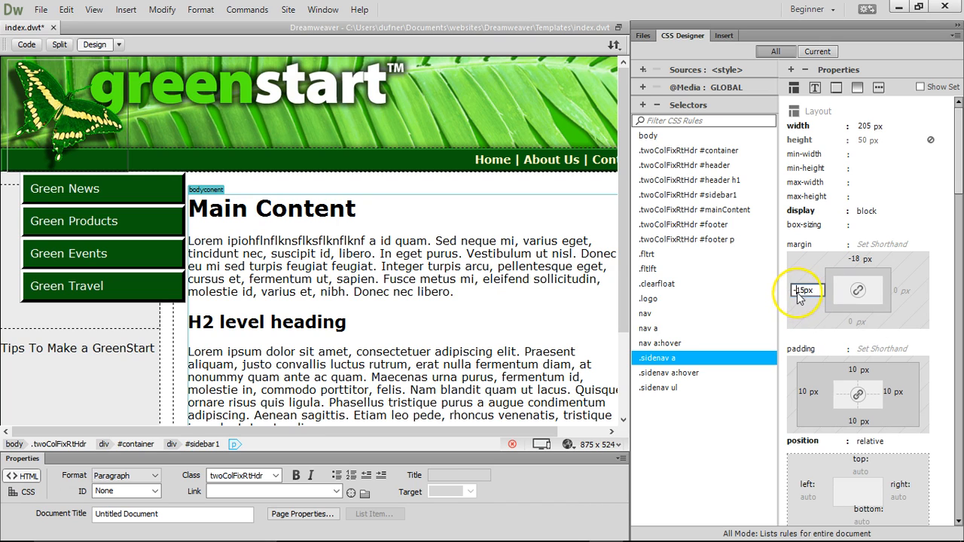
type("20")
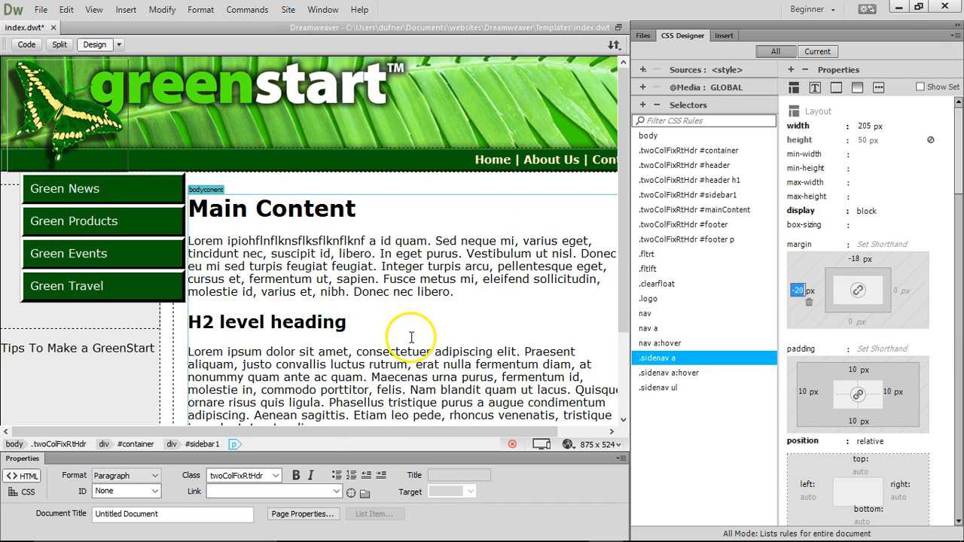
Step: Save index.dwt, preview the sidebar menu in Google Chrome, and return to Dreamweaver
left_click(567, 445)
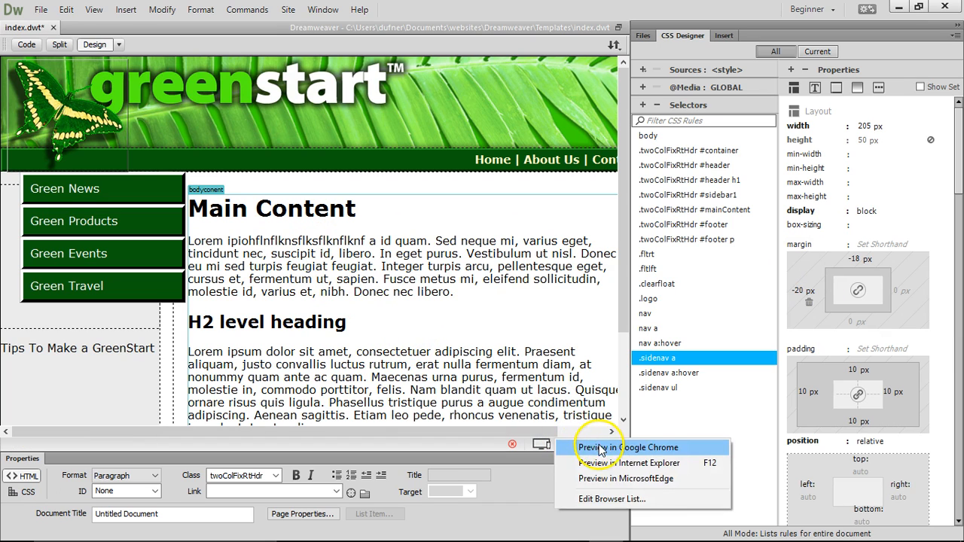
left_click(579, 446)
left_click(426, 308)
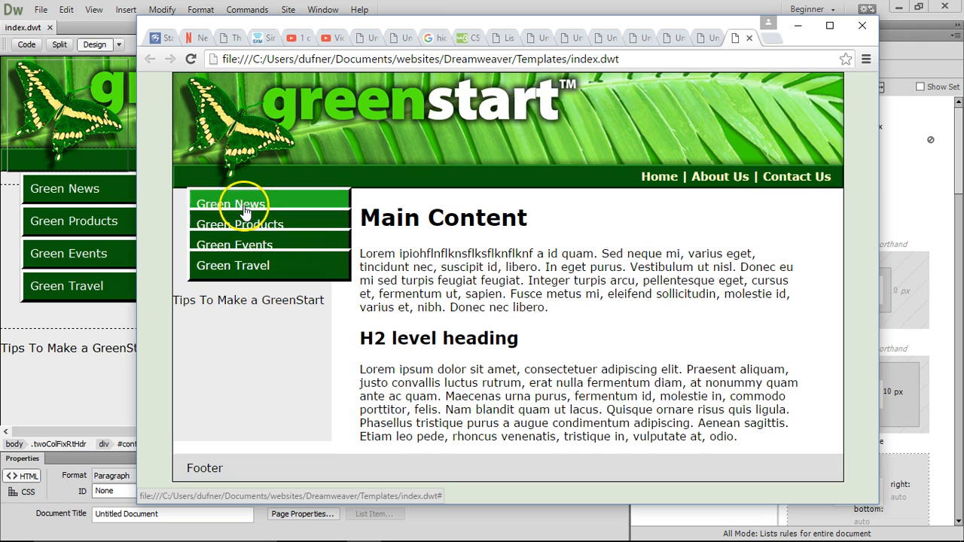
left_click(798, 26)
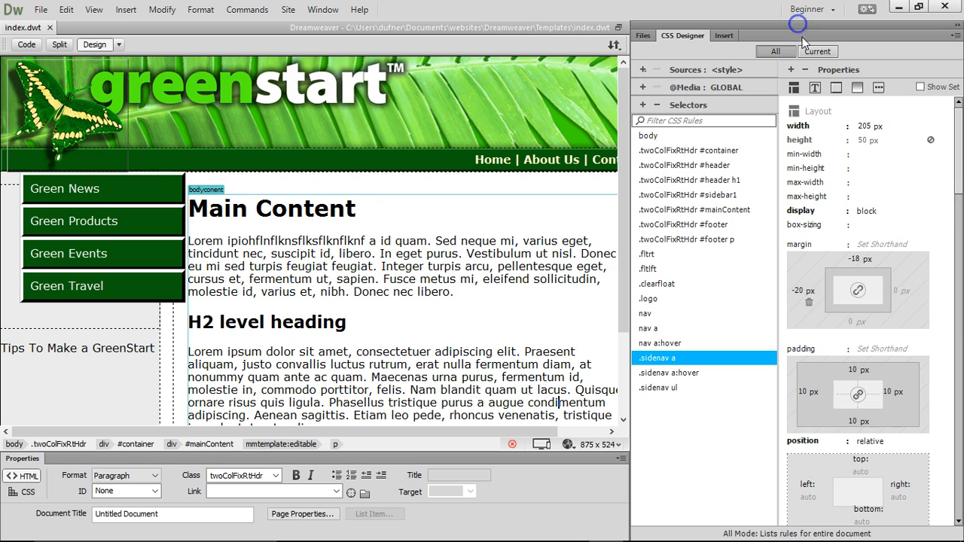
Step: Set the bottom margin of the .sidenav a rule to 10 px and check the saved template in Google Chrome
left_click(851, 322)
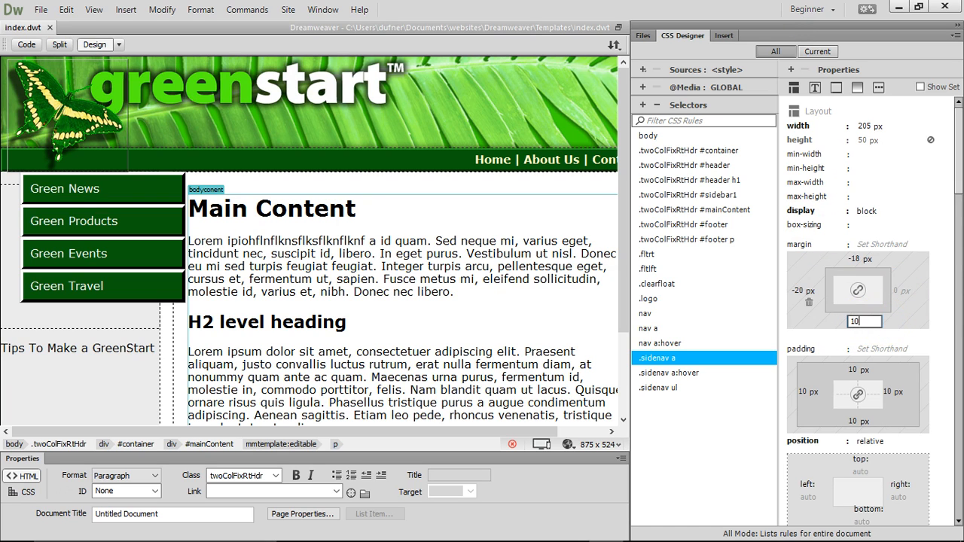
key("Return")
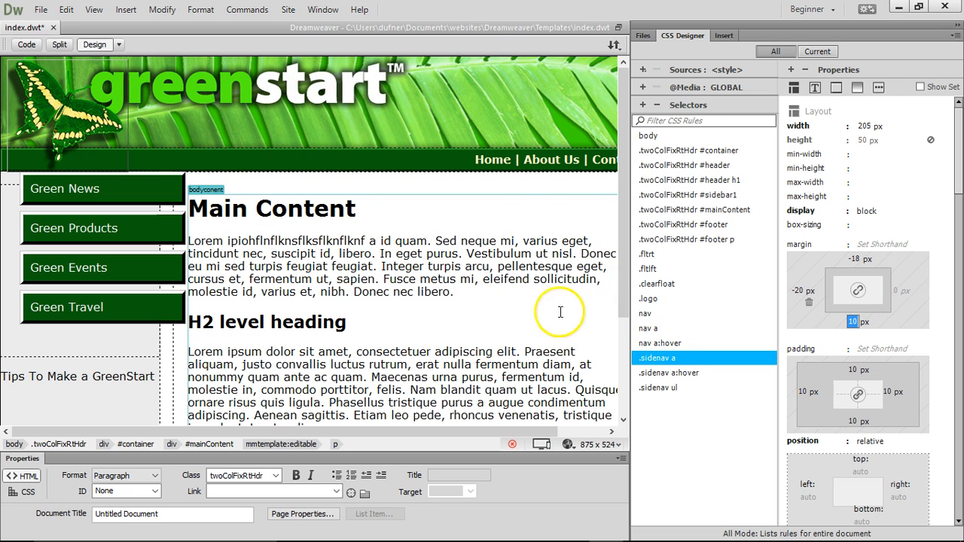
left_click(567, 444)
left_click(618, 447)
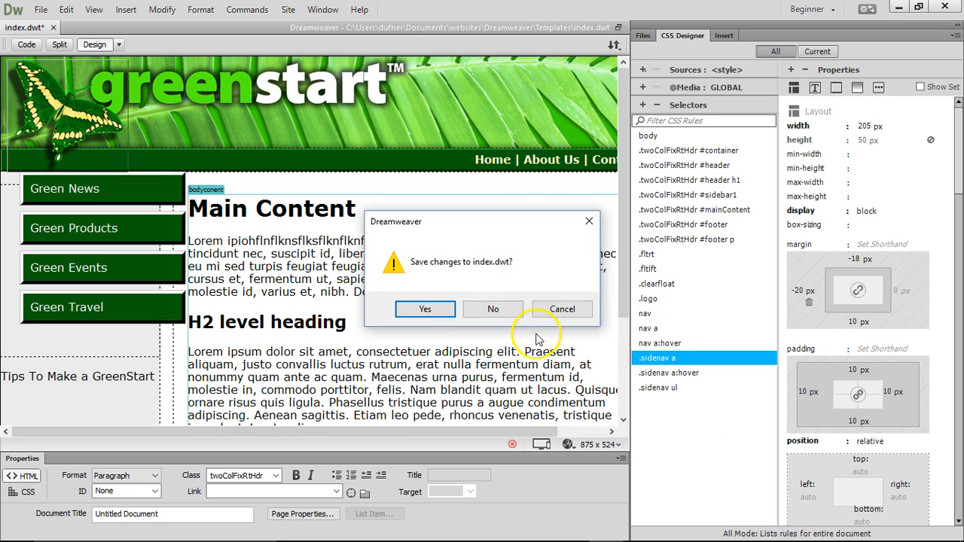
left_click(431, 309)
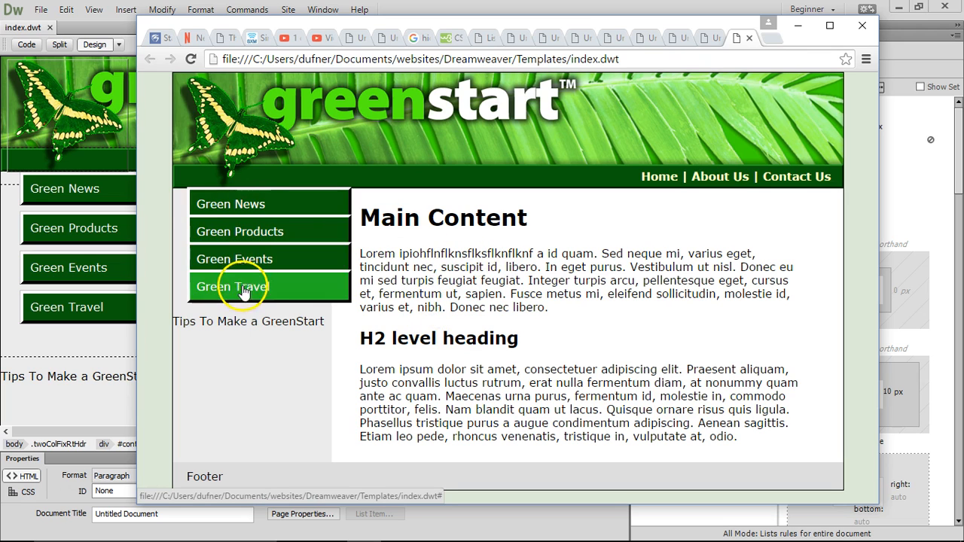
left_click(797, 26)
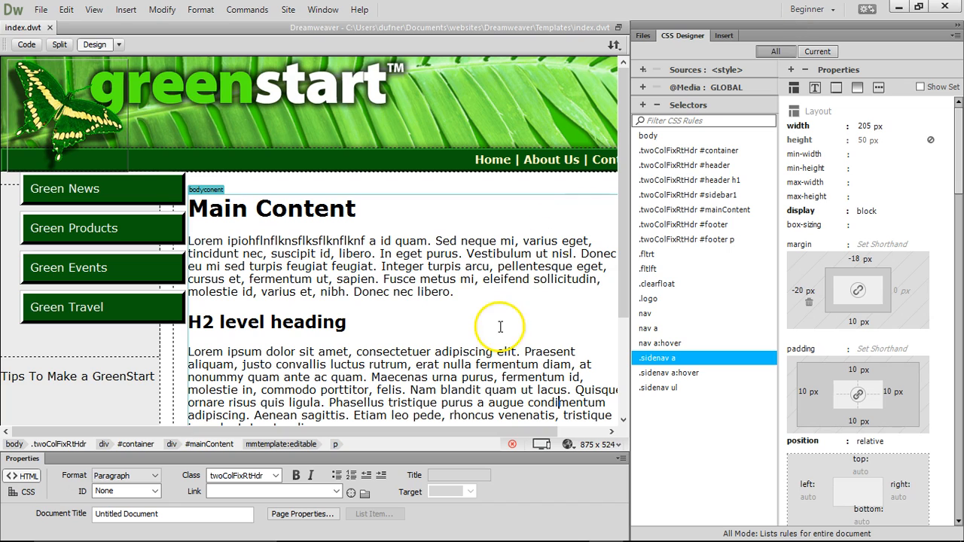
Step: Preview the template in Internet Explorer and Microsoft Edge, and compare its menu with the page open in Chrome
left_click(567, 445)
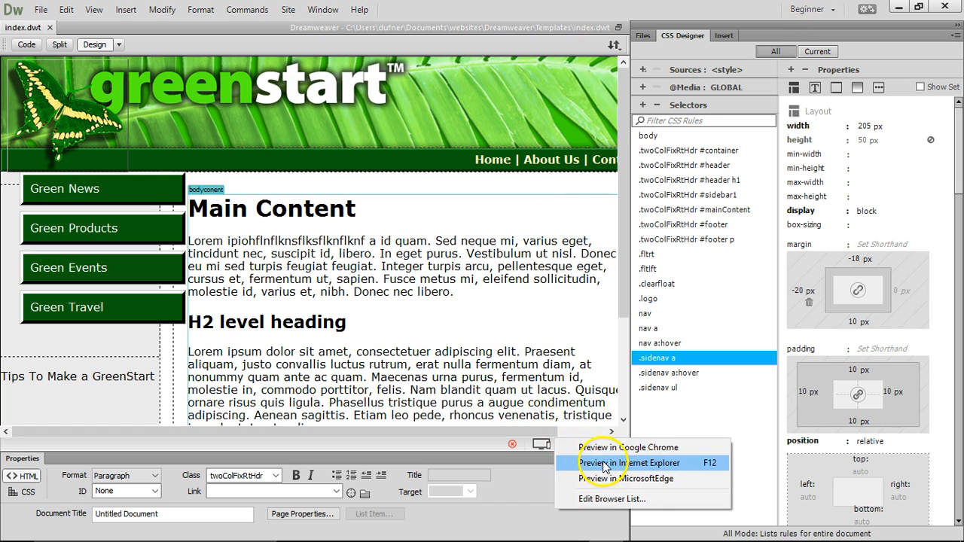
left_click(610, 459)
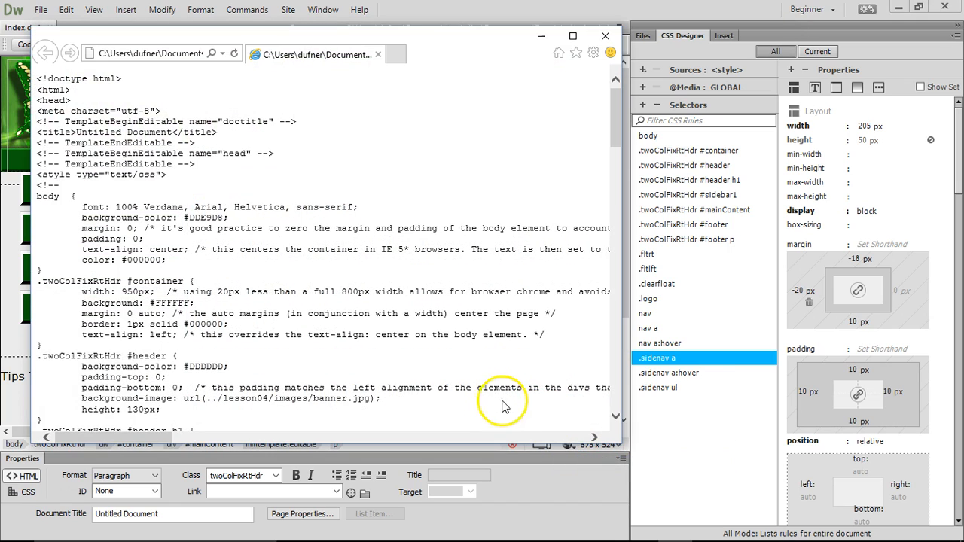
left_click(604, 35)
left_click(567, 445)
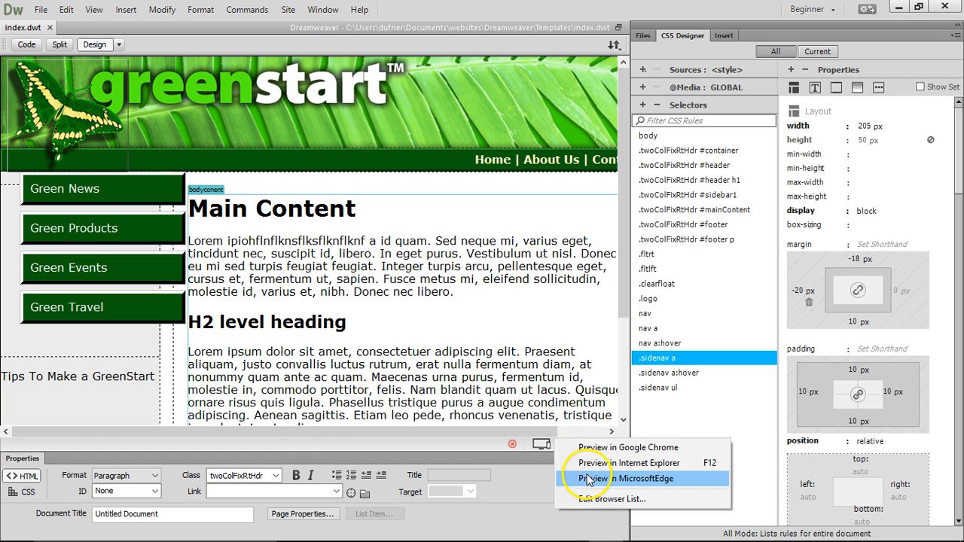
left_click(579, 484)
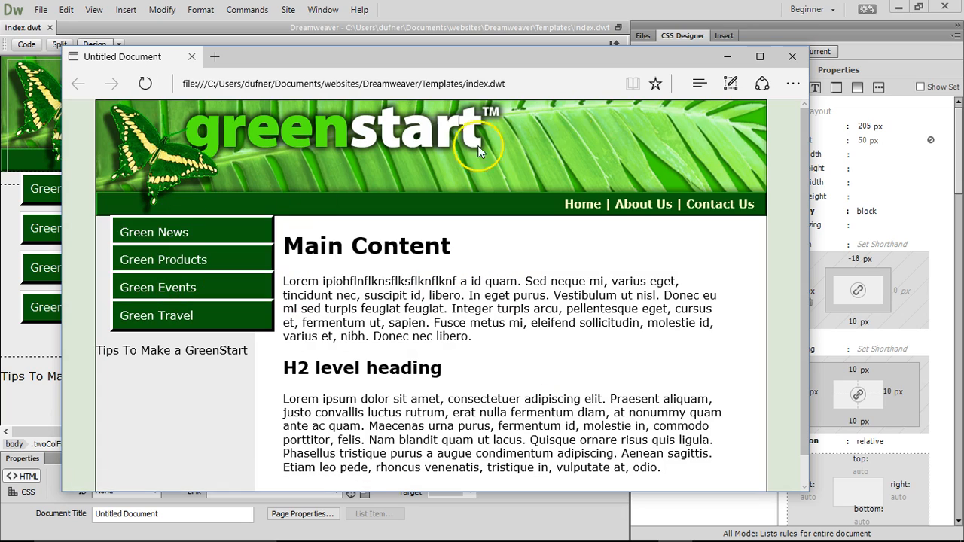
left_click(726, 59)
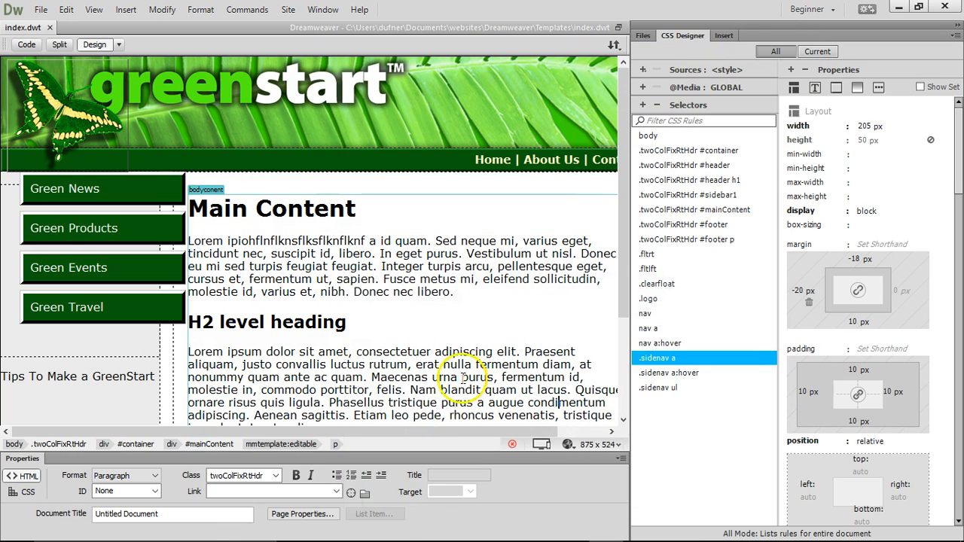
left_click(364, 527)
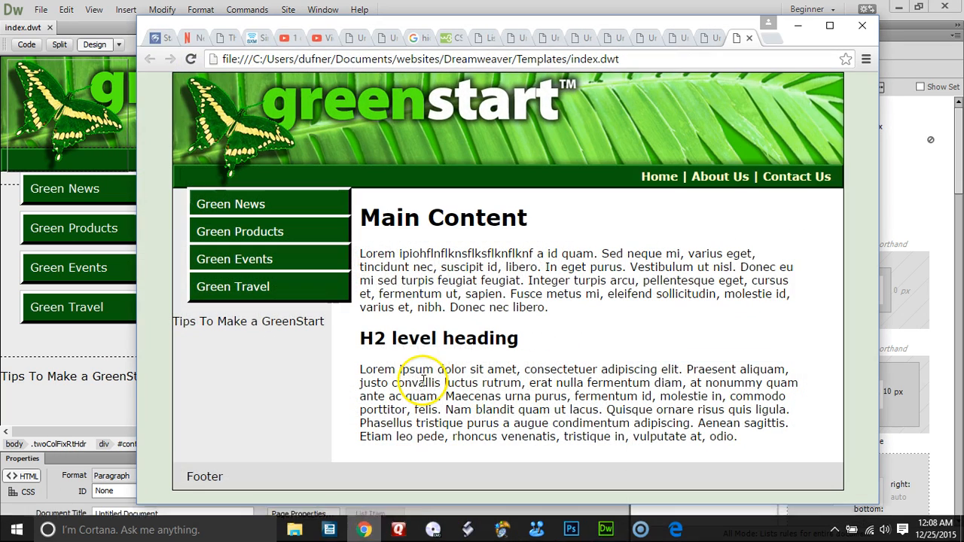
left_click(711, 14)
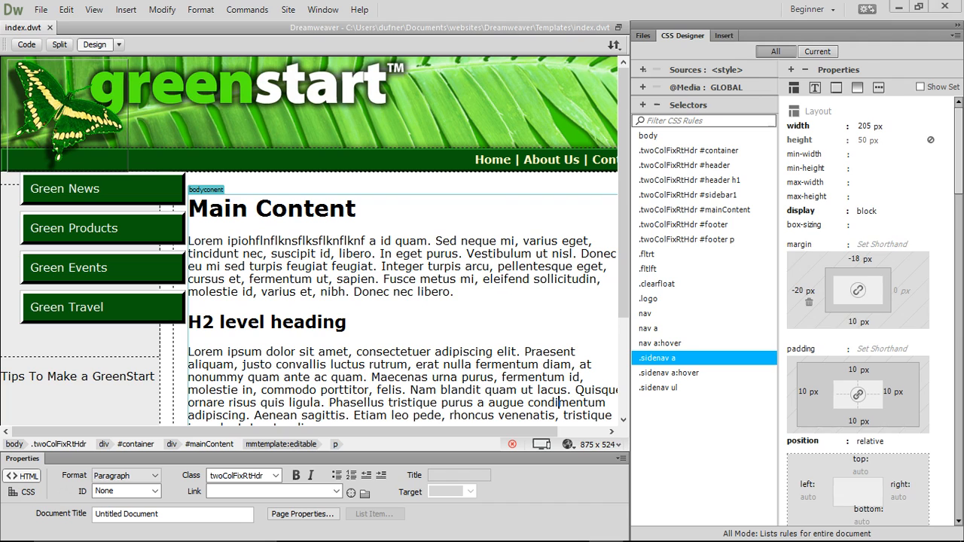
Step: Increase the bottom margin of the .sidenav a rule to 15 px and check the saved template in Google Chrome
left_click(857, 321)
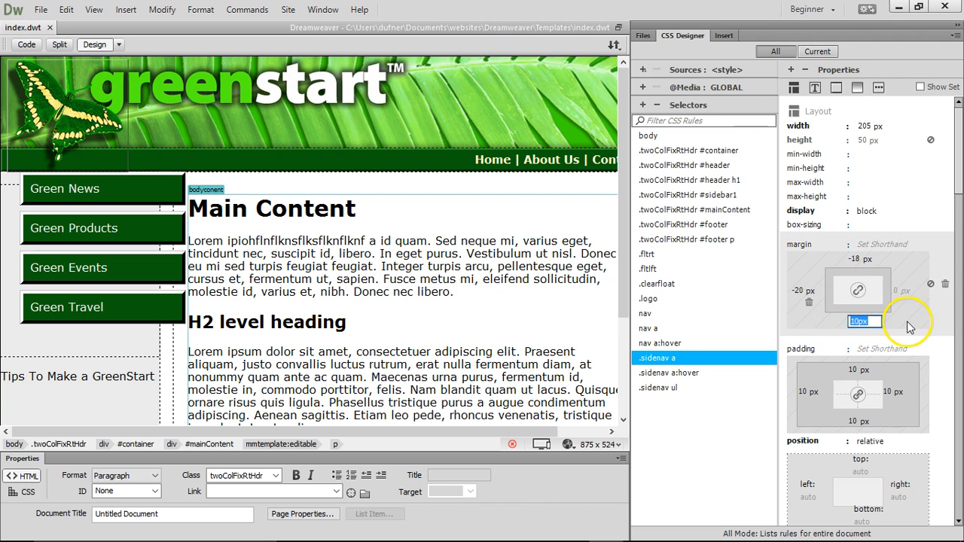
type("15")
key("Return")
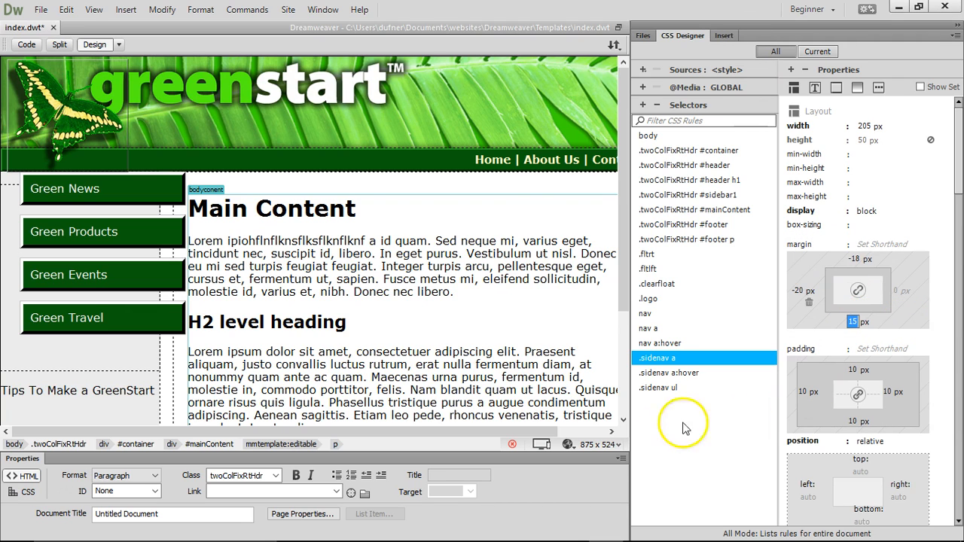
left_click(567, 445)
left_click(593, 448)
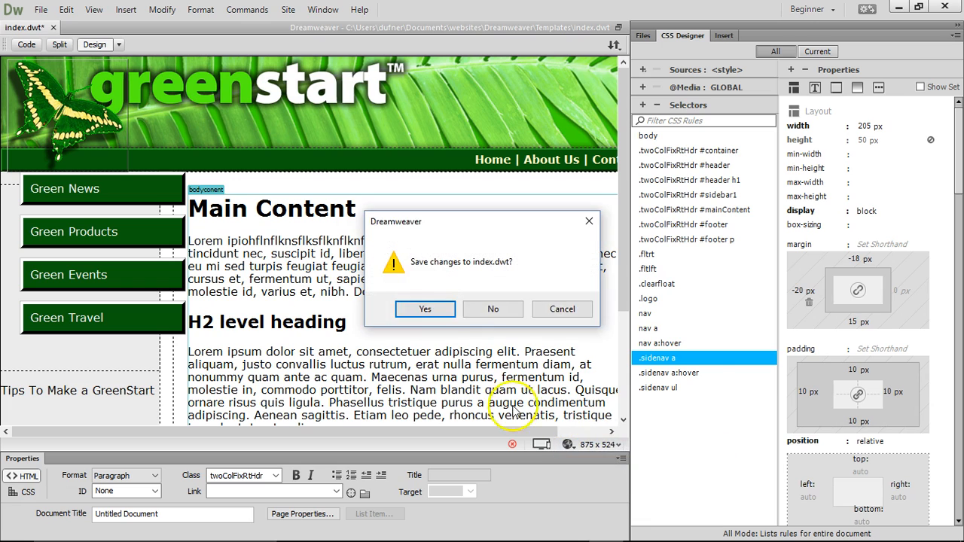
left_click(437, 309)
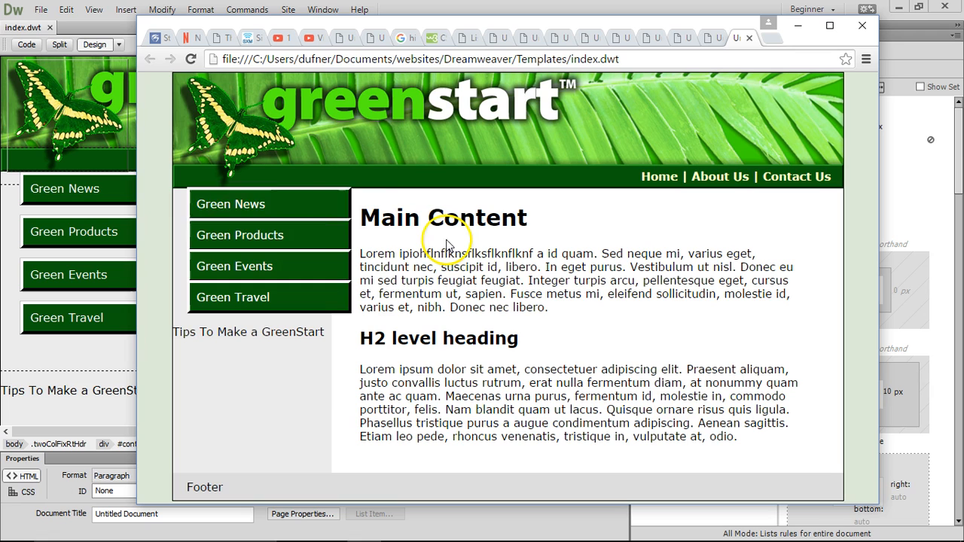
left_click(27, 499)
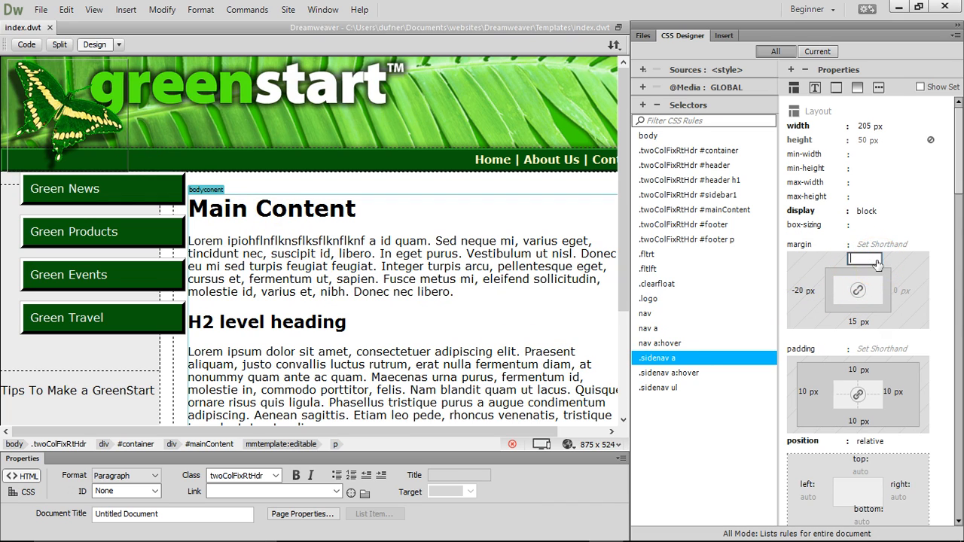
Step: Clear the top, left and bottom margin values of the .sidenav a rule
left_click(802, 291)
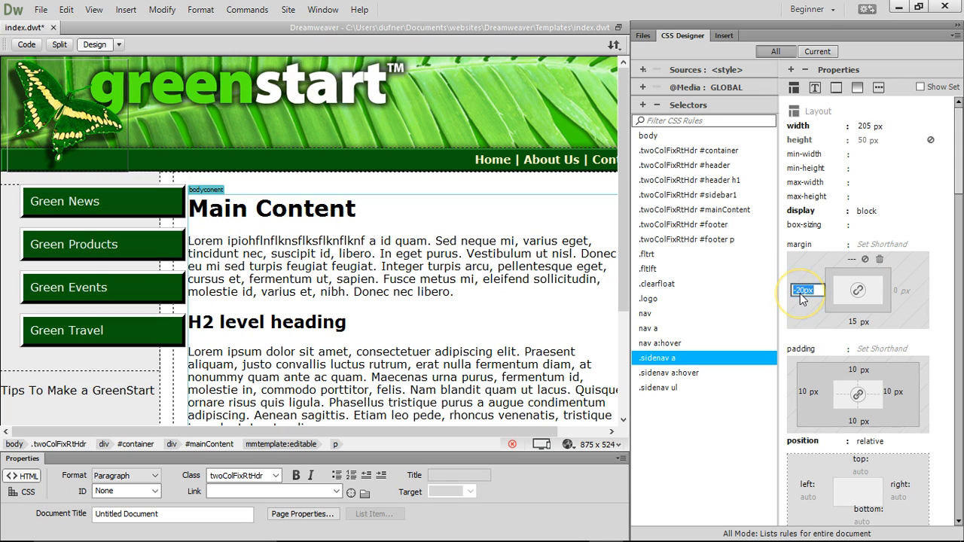
left_click(856, 321)
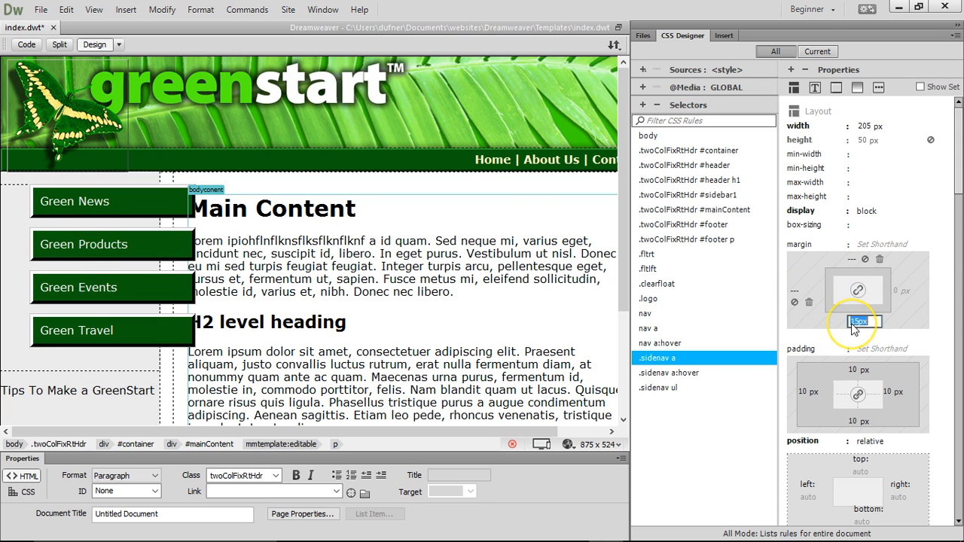
left_click(351, 280)
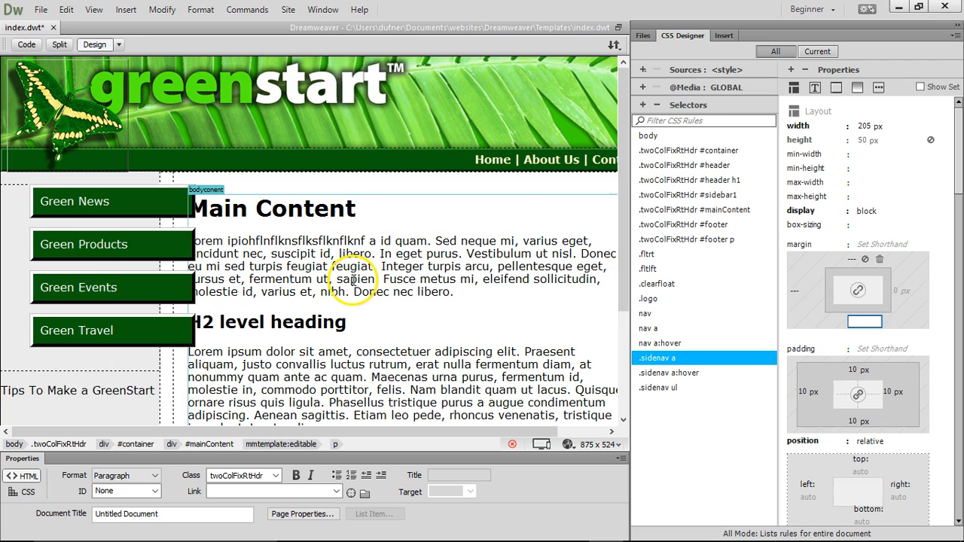
Step: Examine the opening and closing tags of the sidenav div around the link list in the template's code
left_click(26, 44)
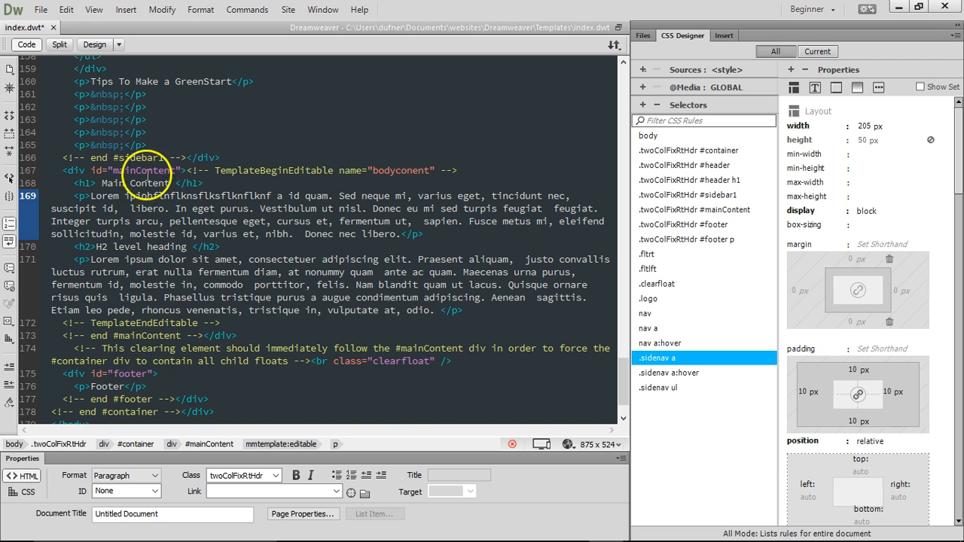
scroll(169, 183, "up", 5)
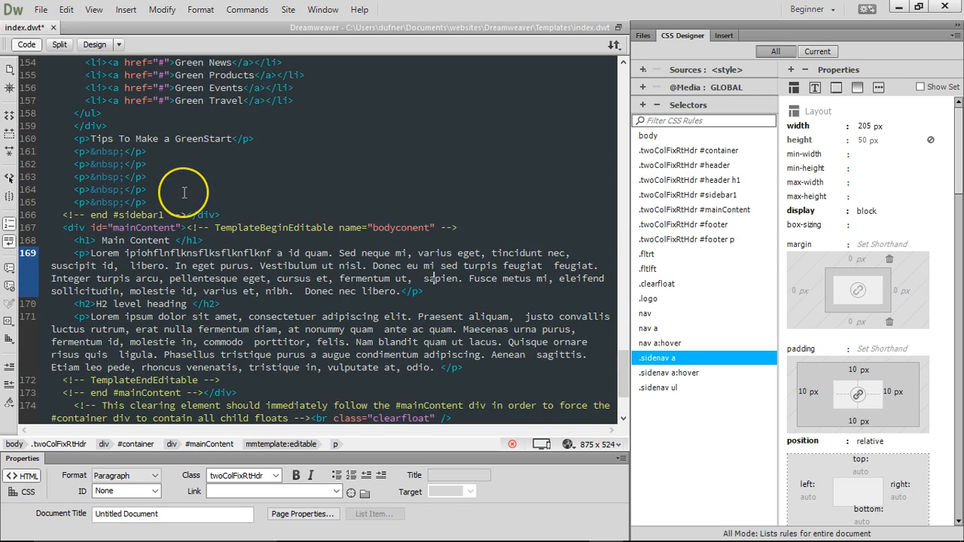
scroll(184, 193, "up", 1)
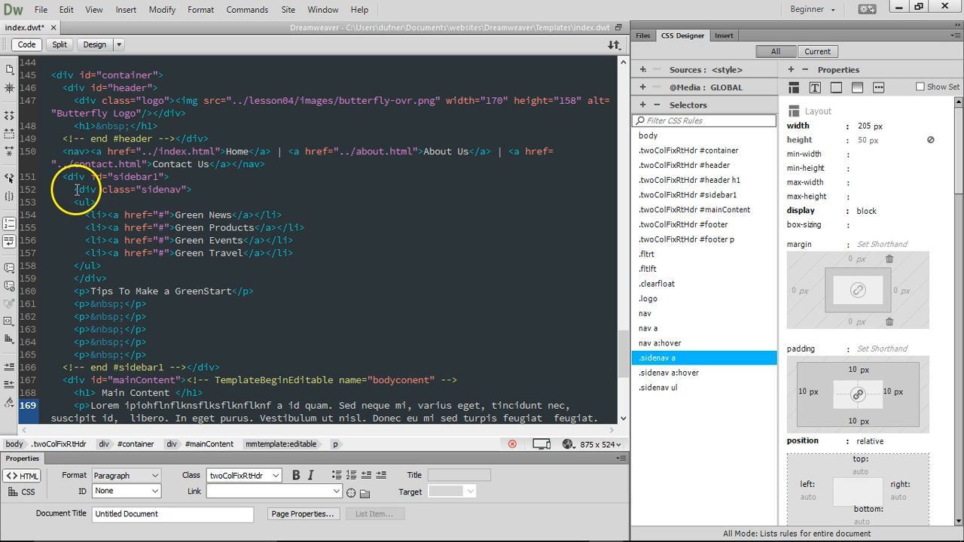
left_click_drag(74, 189, 172, 189)
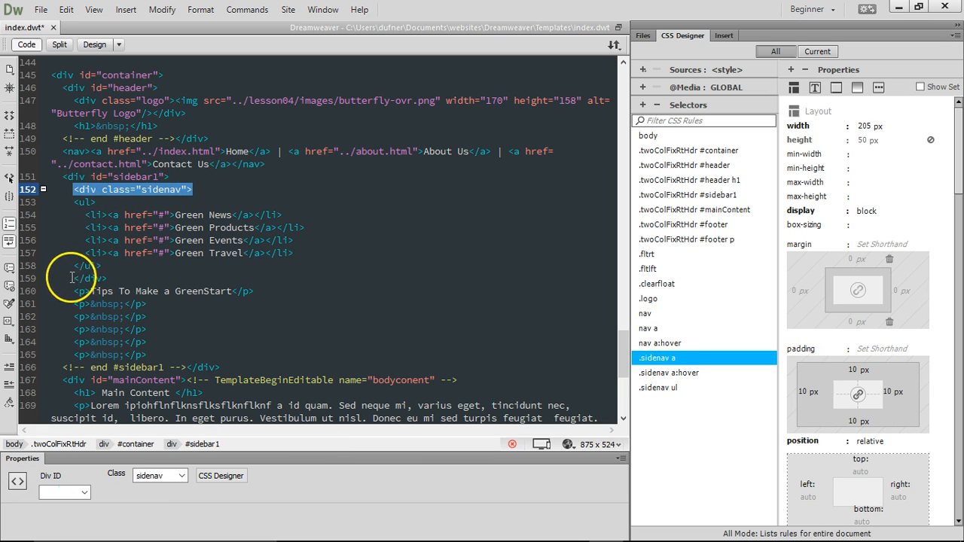
left_click_drag(73, 278, 125, 278)
left_click(151, 189)
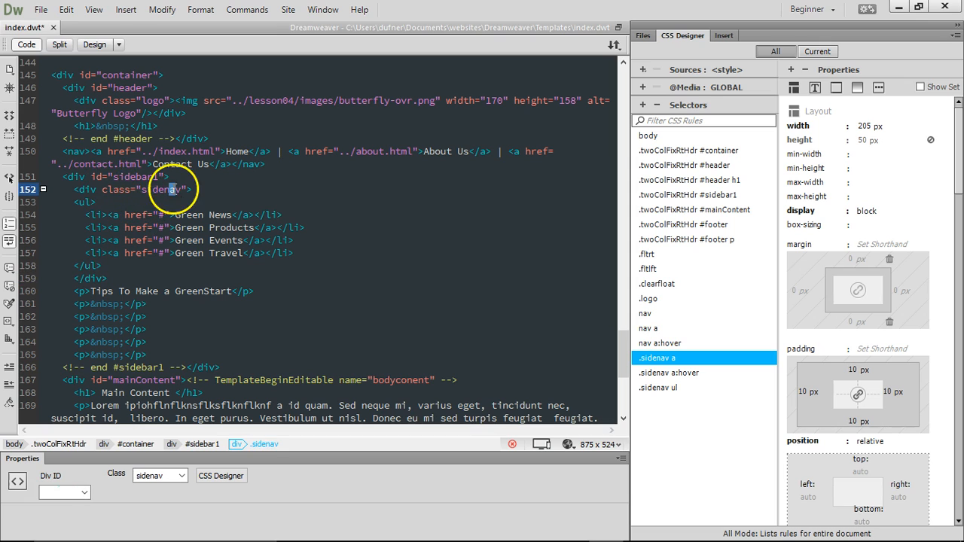
Step: Set the z-index of the .sidenav a rule to 1
double_click(173, 189)
left_click(194, 189)
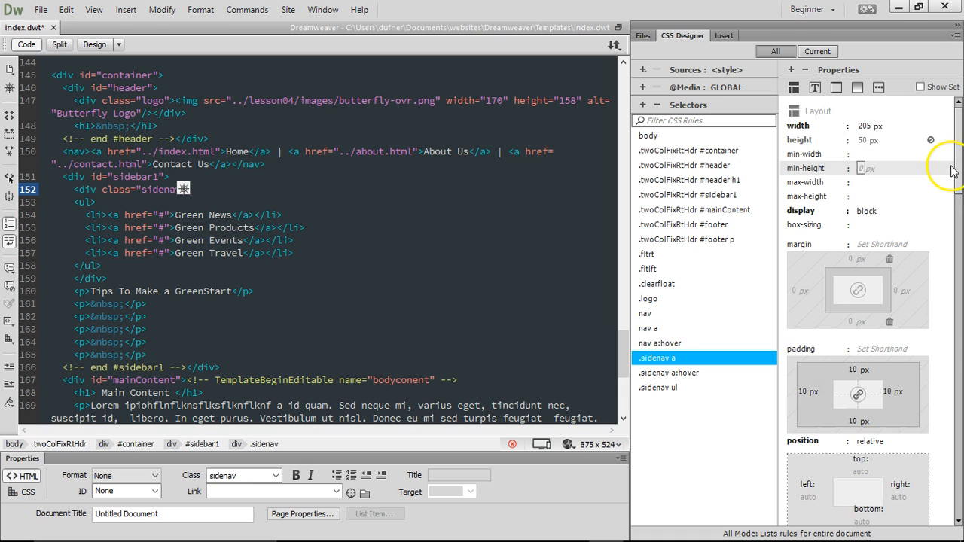
left_click_drag(957, 176, 957, 246)
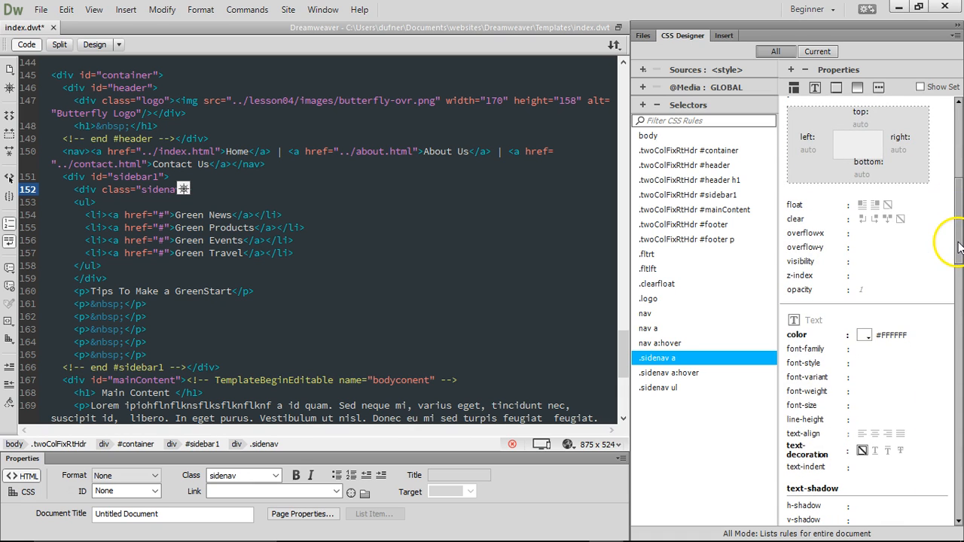
left_click(865, 276)
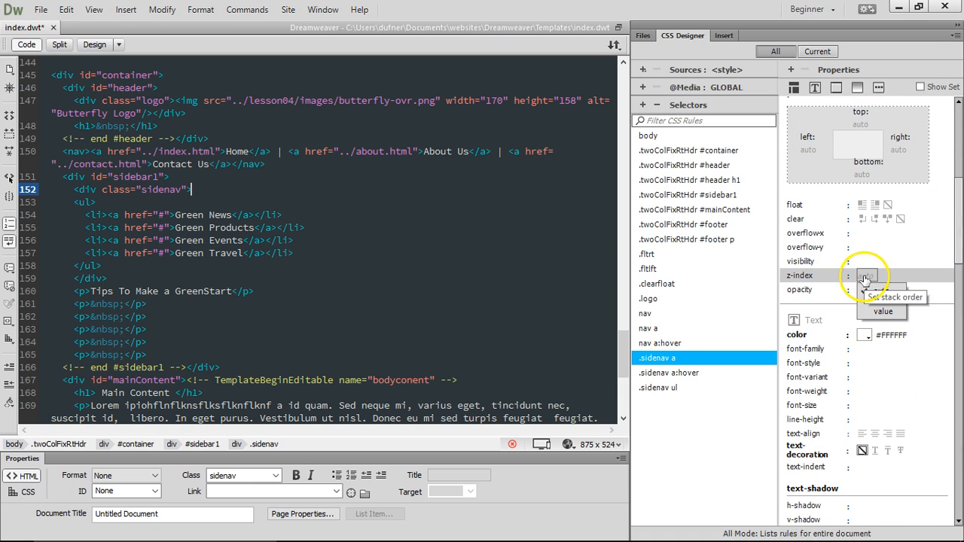
left_click(883, 312)
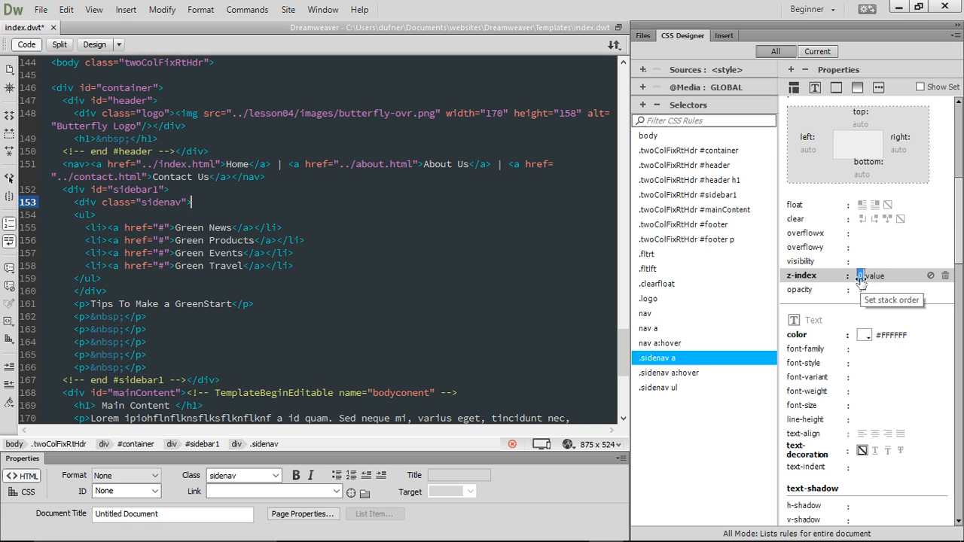
type("1")
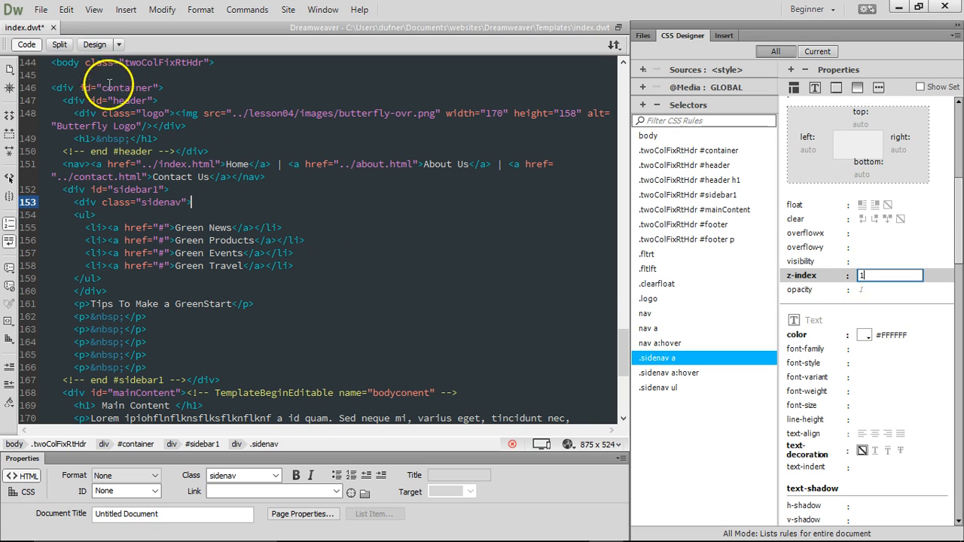
Step: Show the template in Design view and set the z-index of the .logo rule to 2
left_click(95, 44)
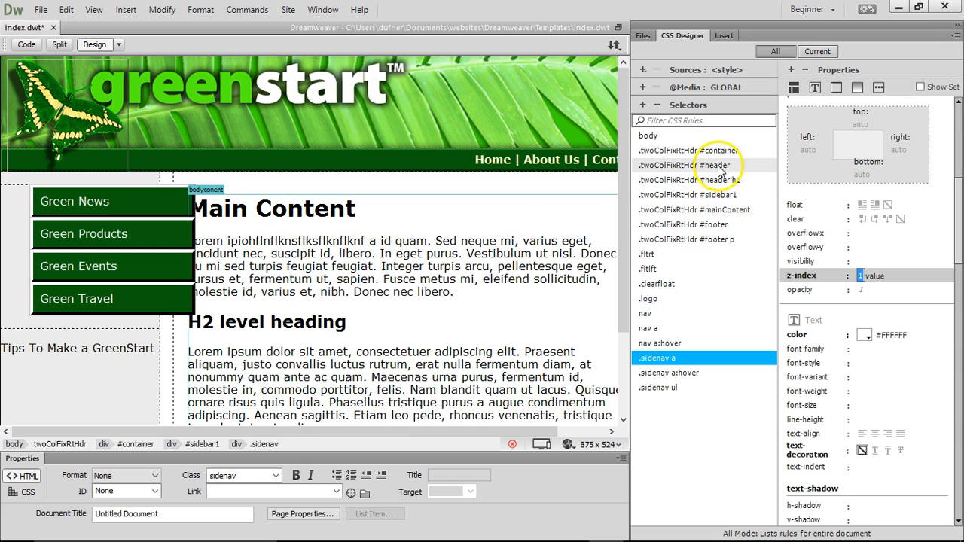
left_click(649, 299)
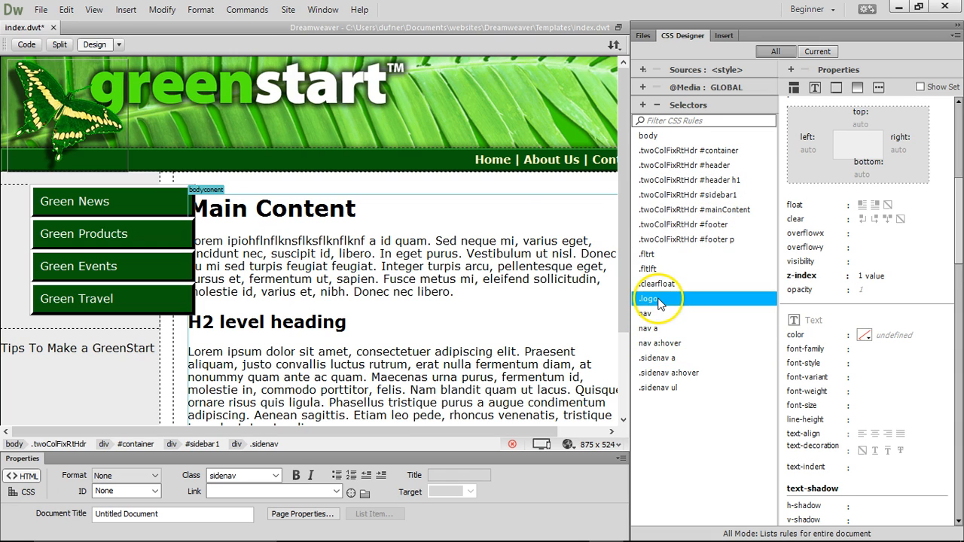
left_click(876, 278)
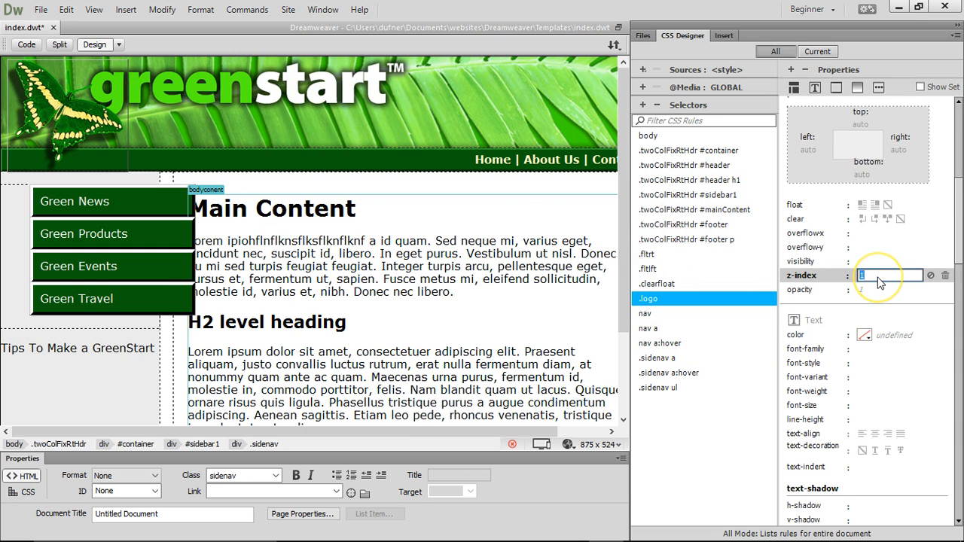
key("Return")
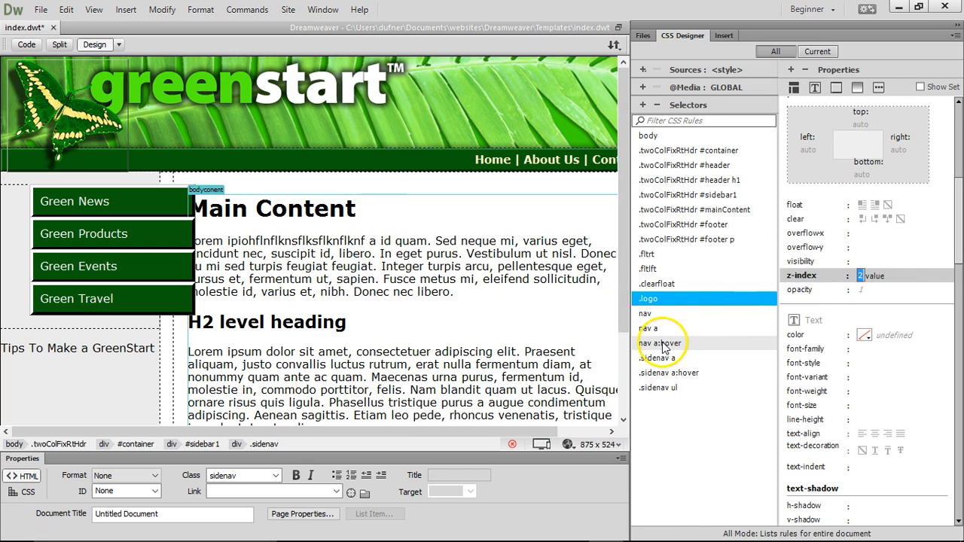
Step: Remove the z-index property from the .sidenav a rule
left_click(691, 359)
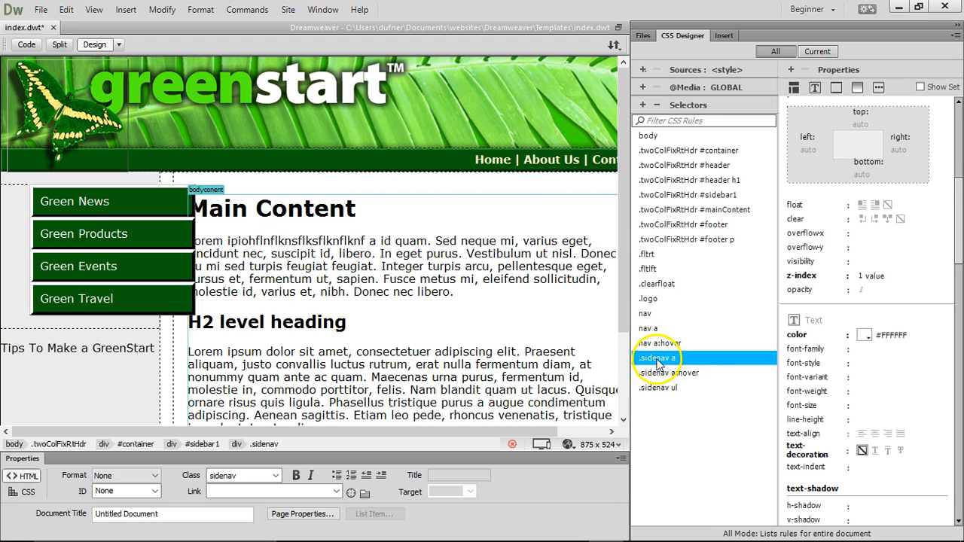
double_click(669, 358)
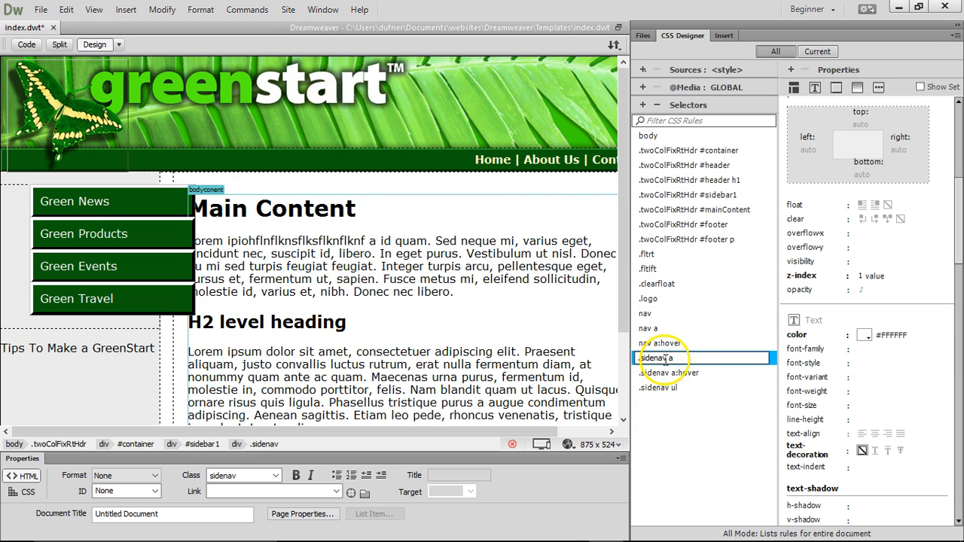
left_click_drag(666, 359, 607, 350)
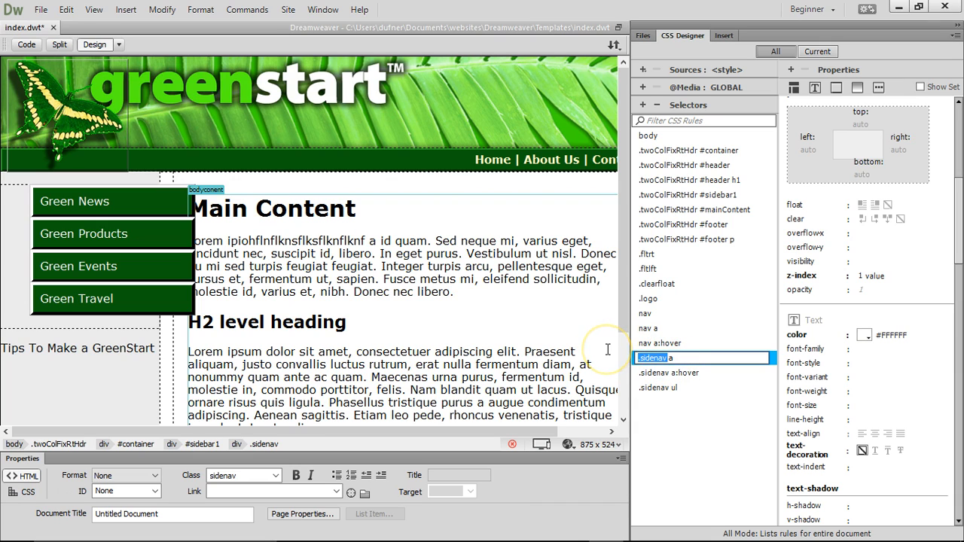
left_click(678, 391)
left_click(681, 362)
mouse_move(865, 277)
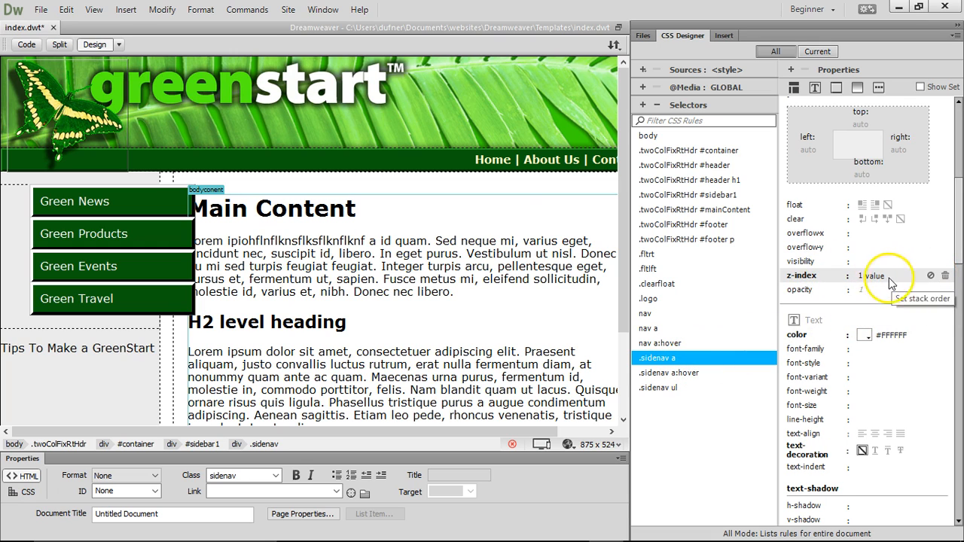
left_click(930, 277)
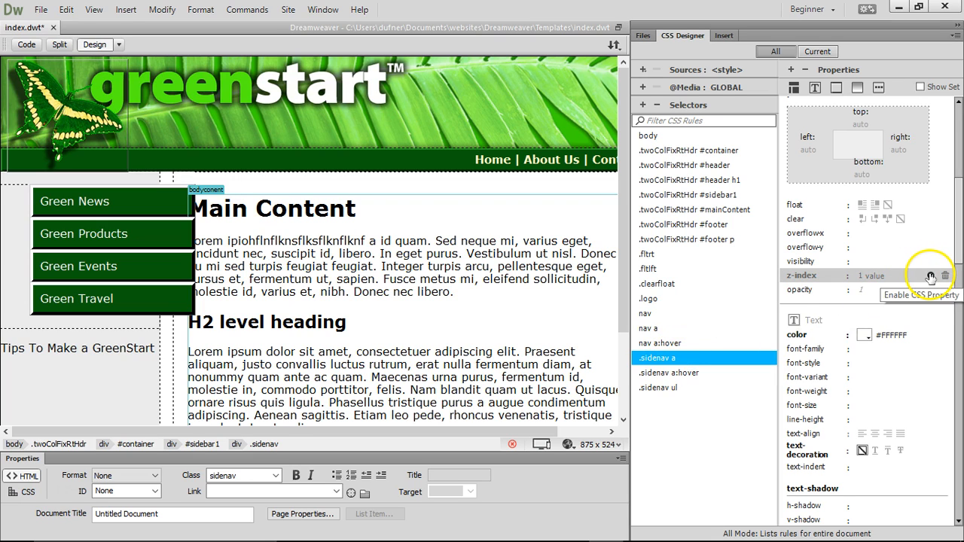
left_click(945, 275)
Step: Create a .sidenav selector and place it directly above the .sidenav a rule in the selector order
left_click(650, 426)
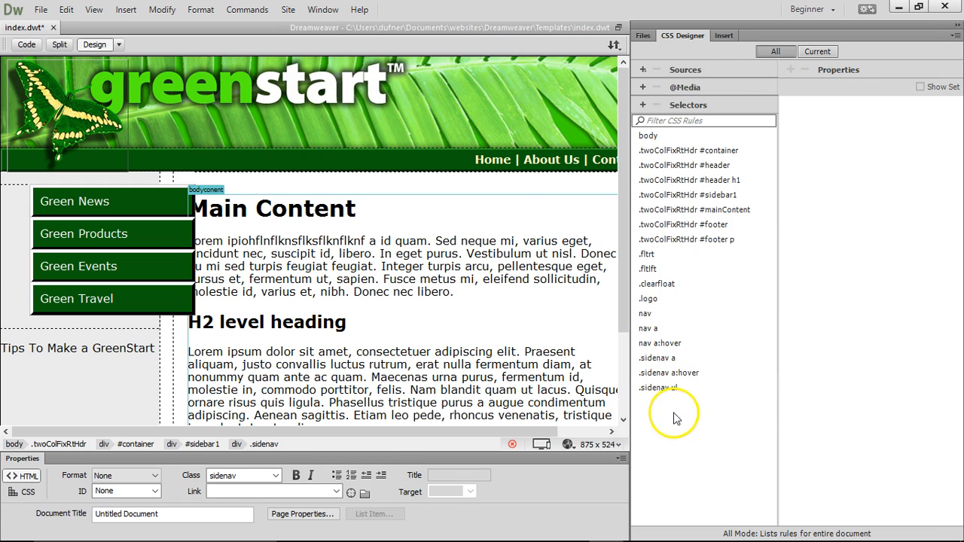
left_click(642, 105)
type(".sidenav")
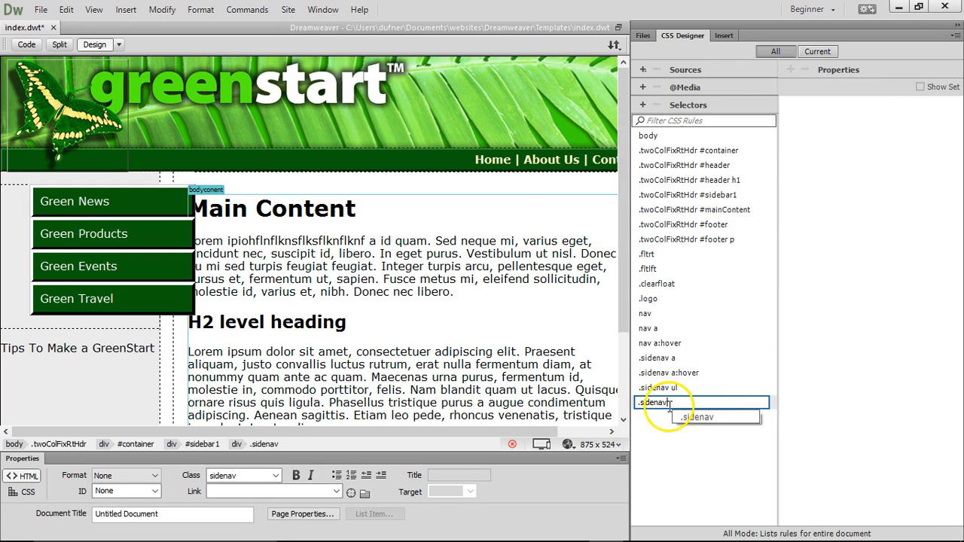
key("Return")
left_click_drag(672, 407, 674, 365)
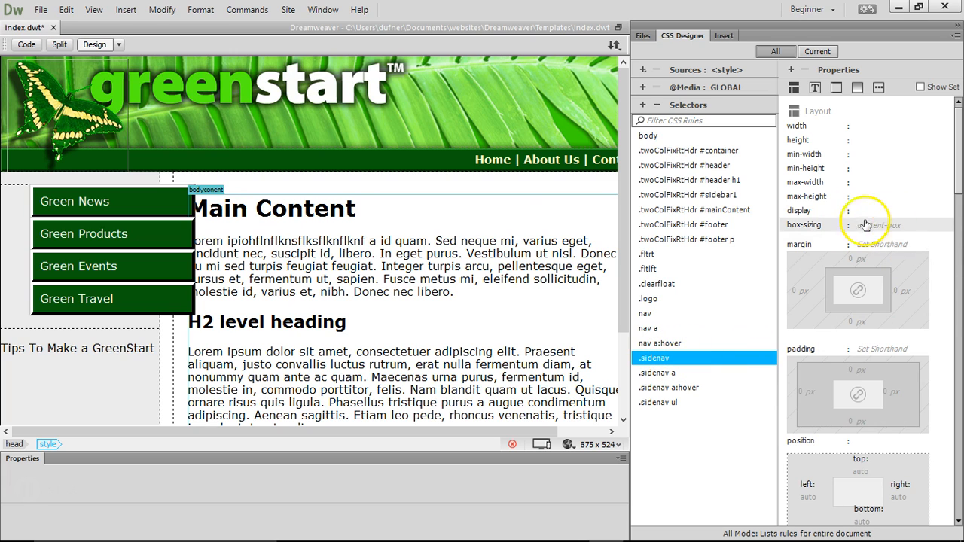
Step: Set the z-index of the .sidenav rule to 1
left_click_drag(955, 183, 956, 253)
left_click(870, 284)
left_click(872, 319)
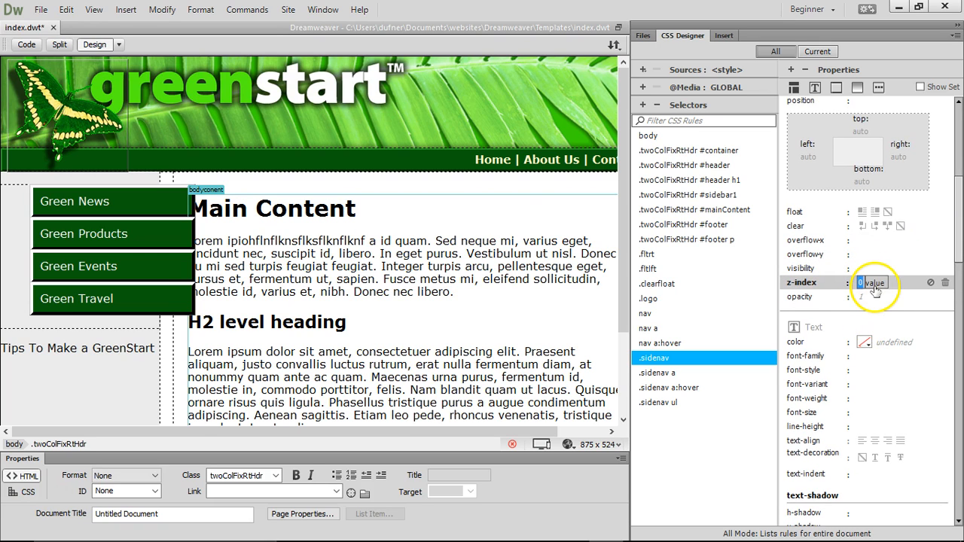
type("1")
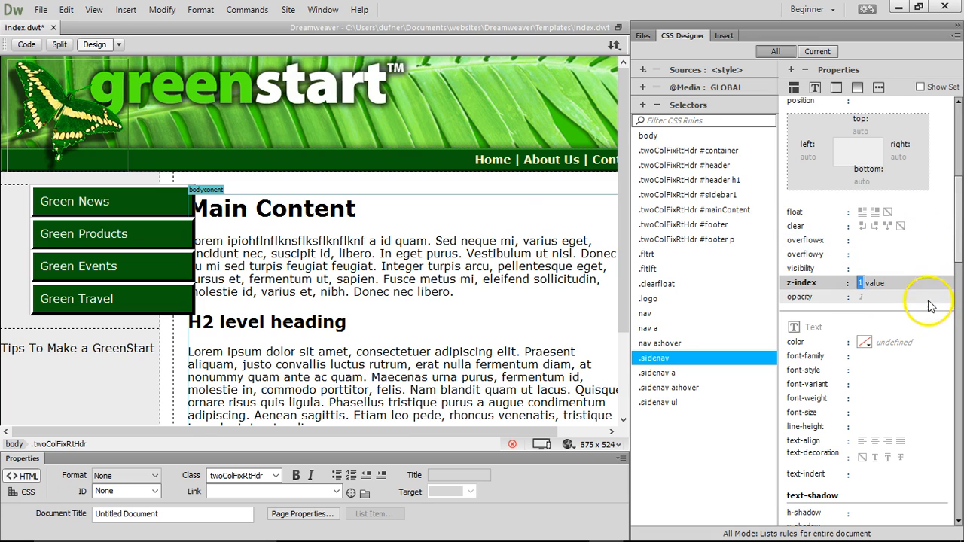
Step: Set the .sidenav rule's top margin to -18 px and its left margin to -50 px
scroll(946, 236, "up", 5)
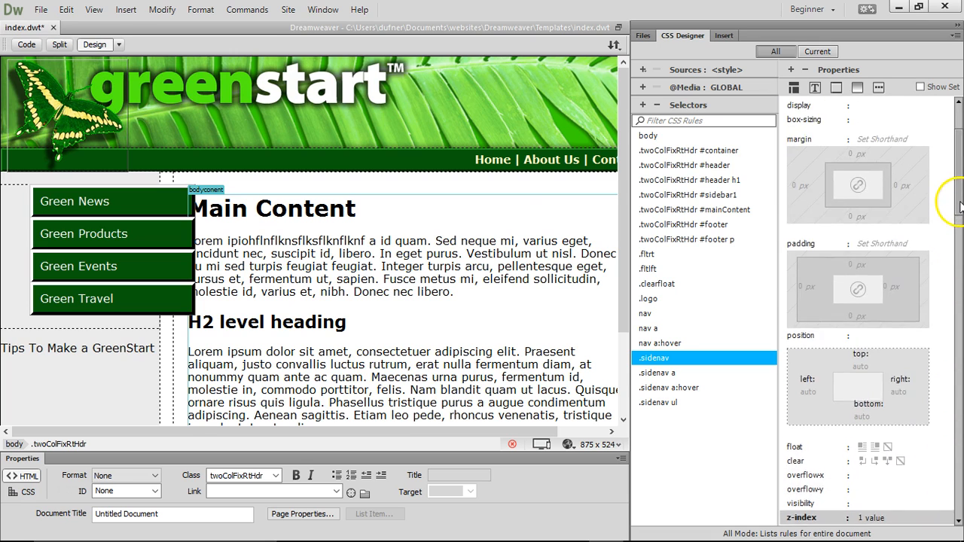
scroll(941, 188, "up", 3)
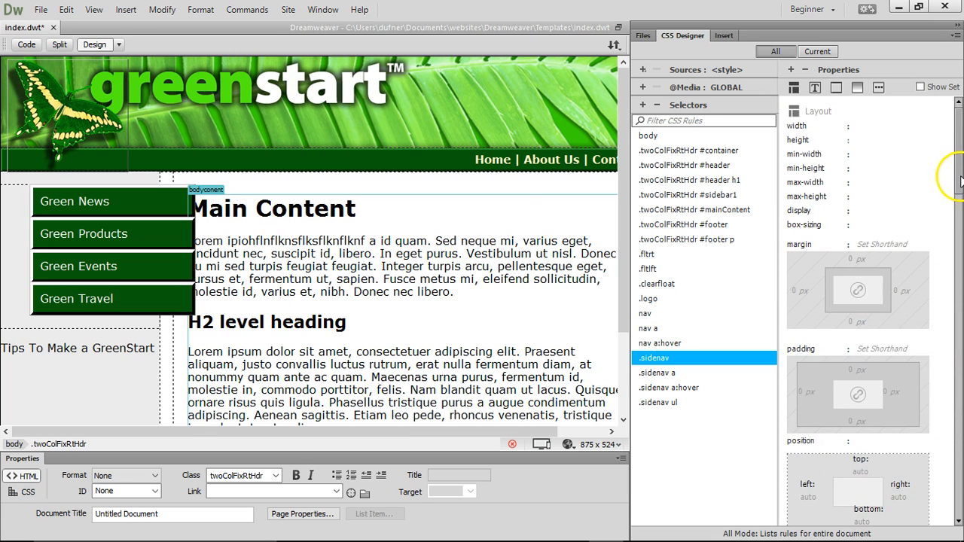
left_click(850, 261)
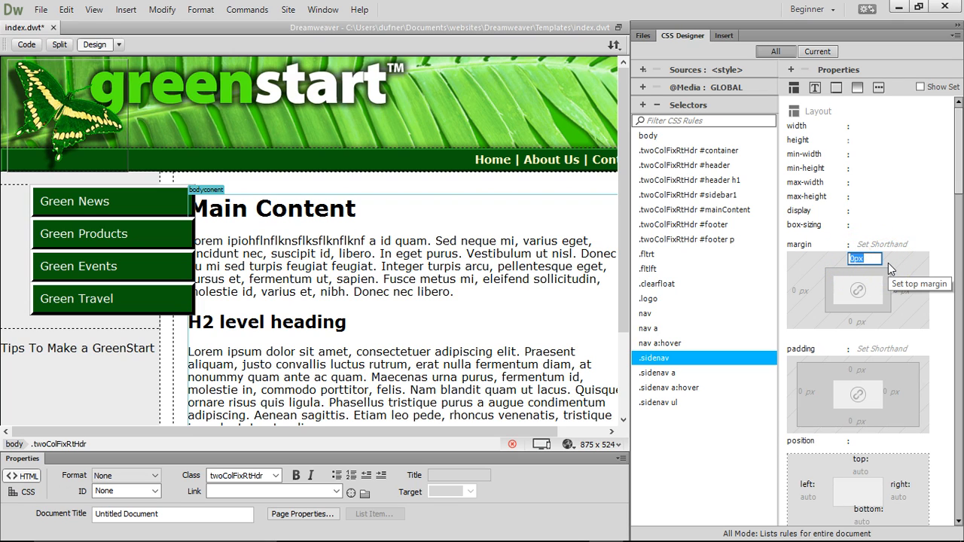
type("-50")
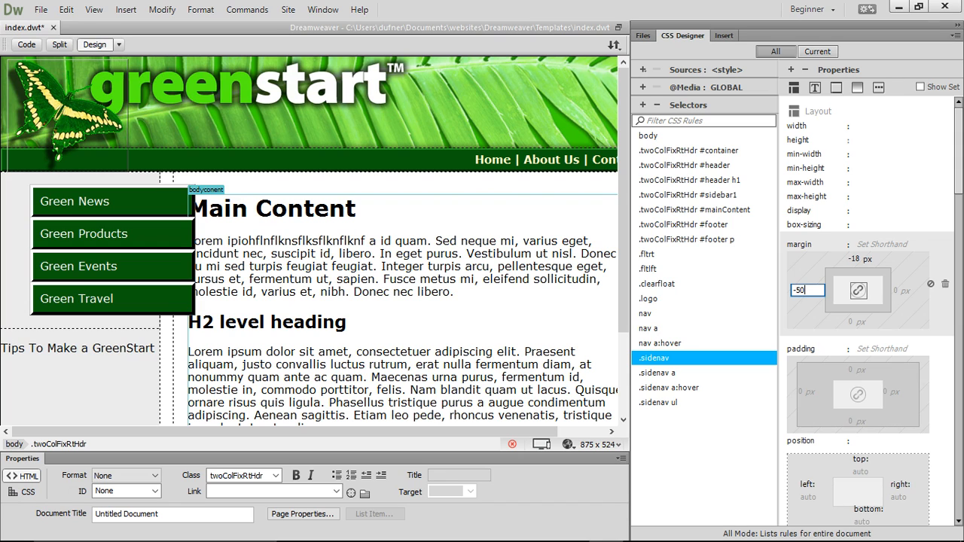
key("Return")
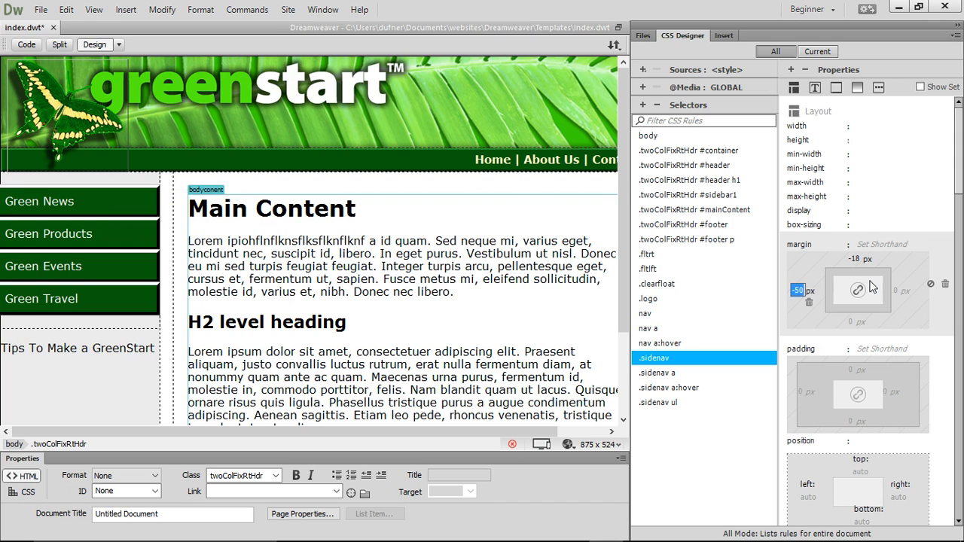
Step: Adjust the left margin of the .sidenav rule to -40 px and finally to -41 px
left_click(799, 292)
type("-40px")
key("Return")
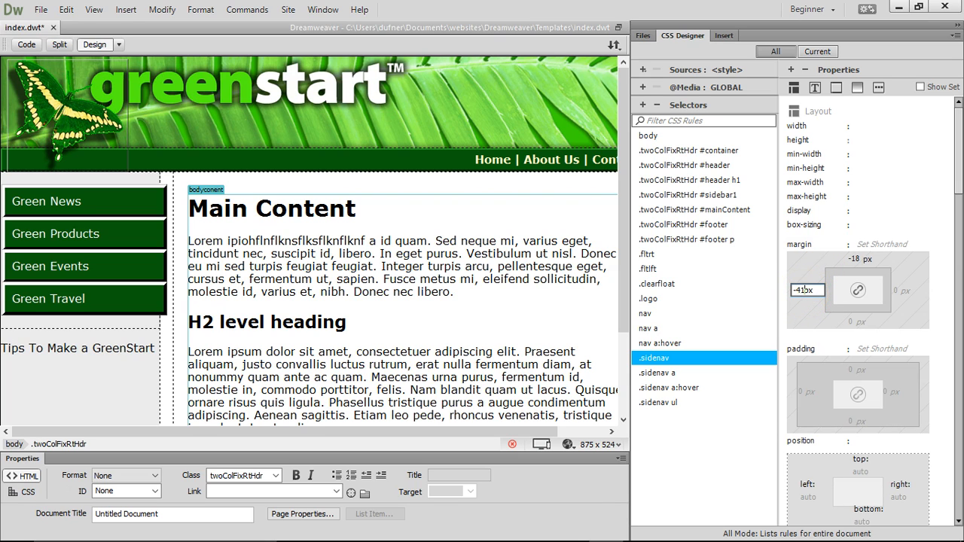
key("Return")
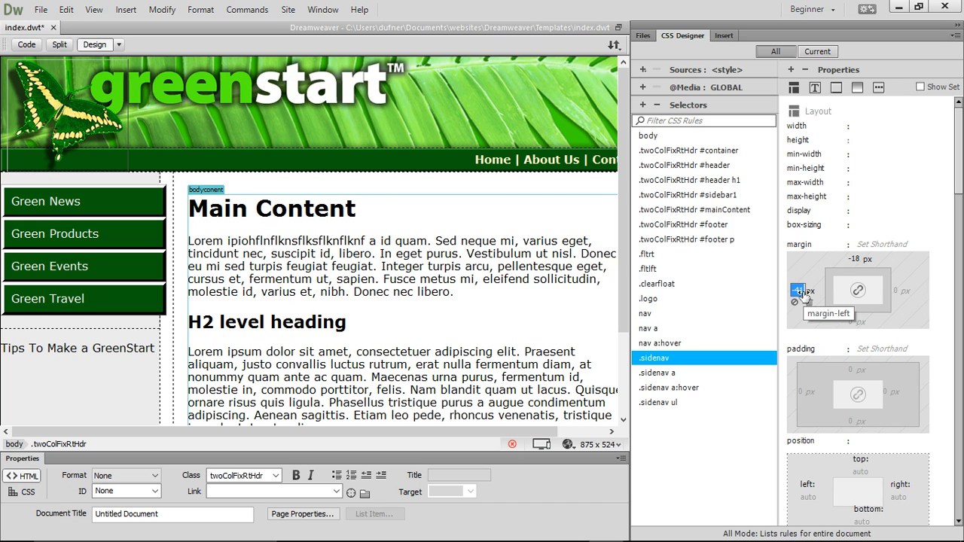
Step: Try a top margin of -25 px on the .sidenav rule and set it back to -18 px
left_click(855, 259)
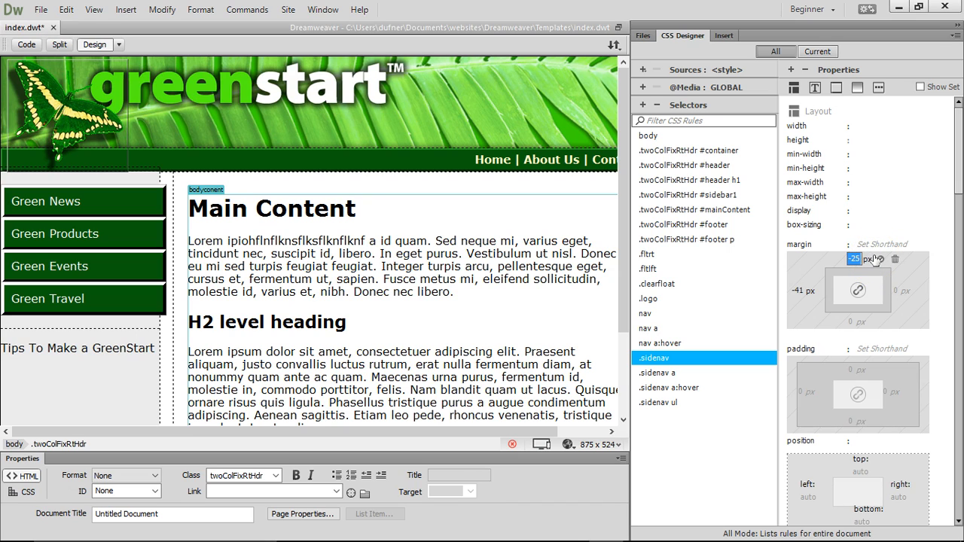
left_click(859, 259)
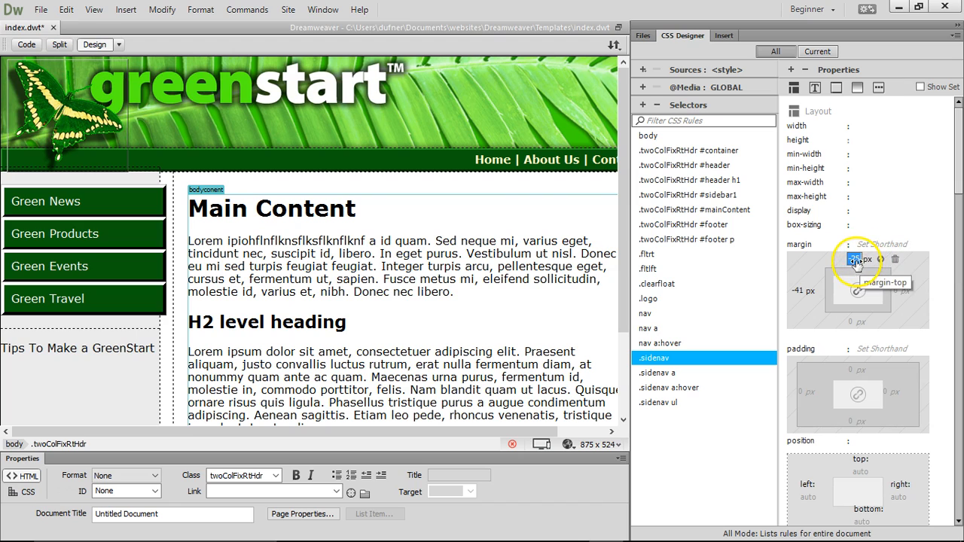
left_click(861, 261)
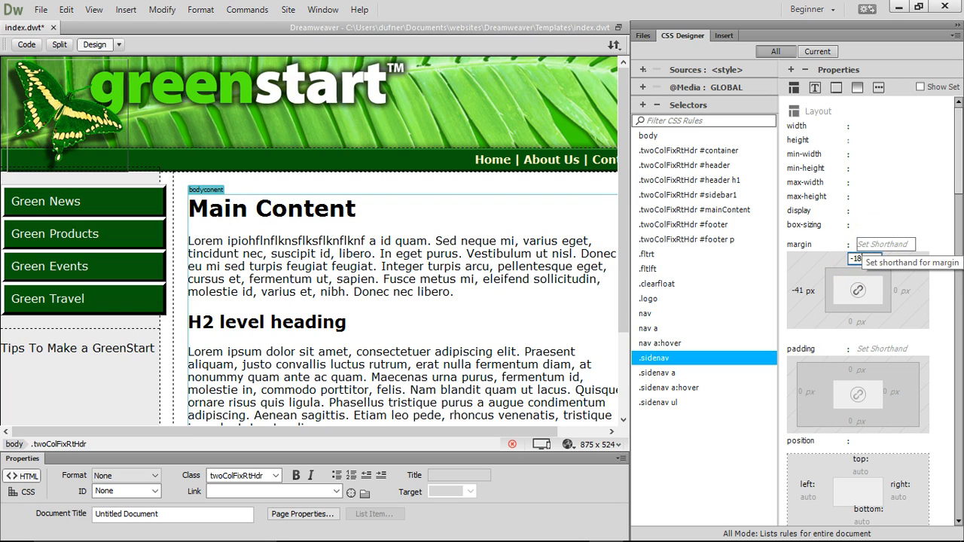
left_click(378, 299)
Step: Save the template and preview it in Google Chrome to check the sidebar menu's position and link hover effect
left_click(569, 445)
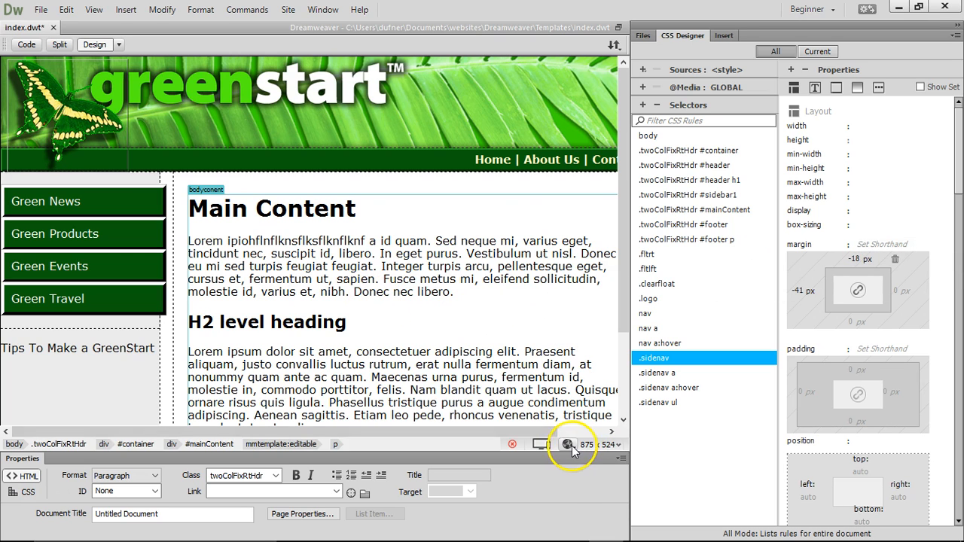
left_click(597, 449)
left_click(431, 307)
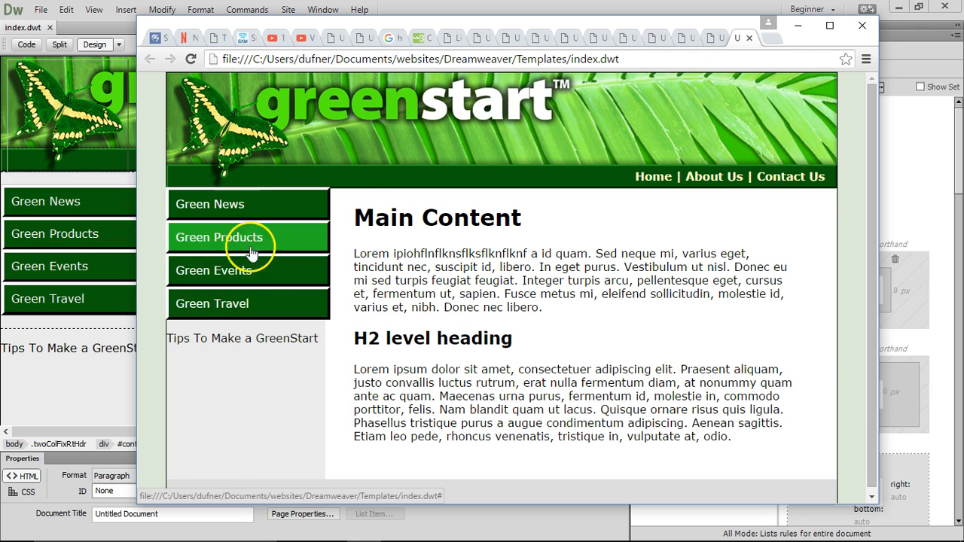
left_click(796, 27)
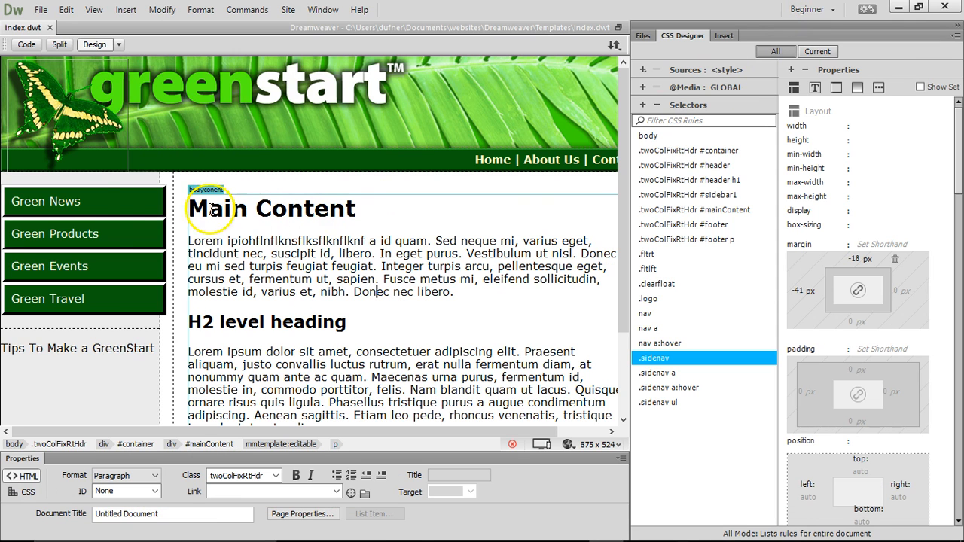
Step: Change the top border color of the .sidenav a rule to a pale yellow
left_click(664, 375)
left_click_drag(960, 162, 956, 316)
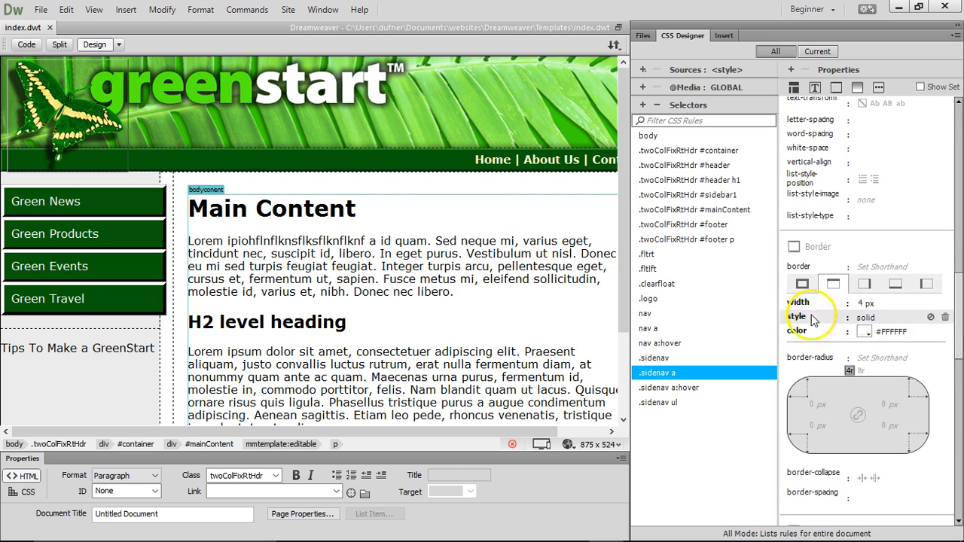
left_click(863, 333)
left_click(893, 332)
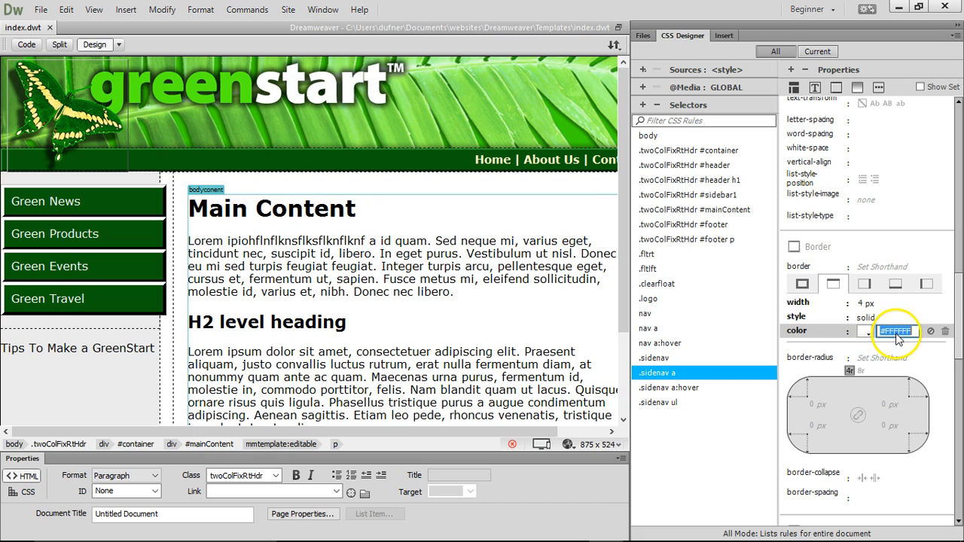
left_click(896, 332)
left_click_drag(895, 333, 915, 333)
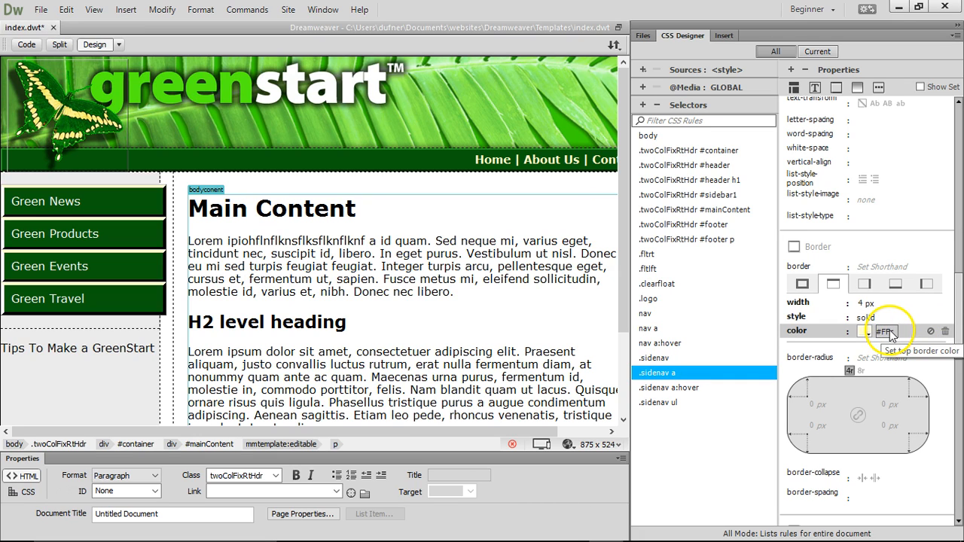
Step: Set the right border color of the .sidenav a rule to dark green #053F05, sampled from the page's top navigation bar and adjusted
key("Return")
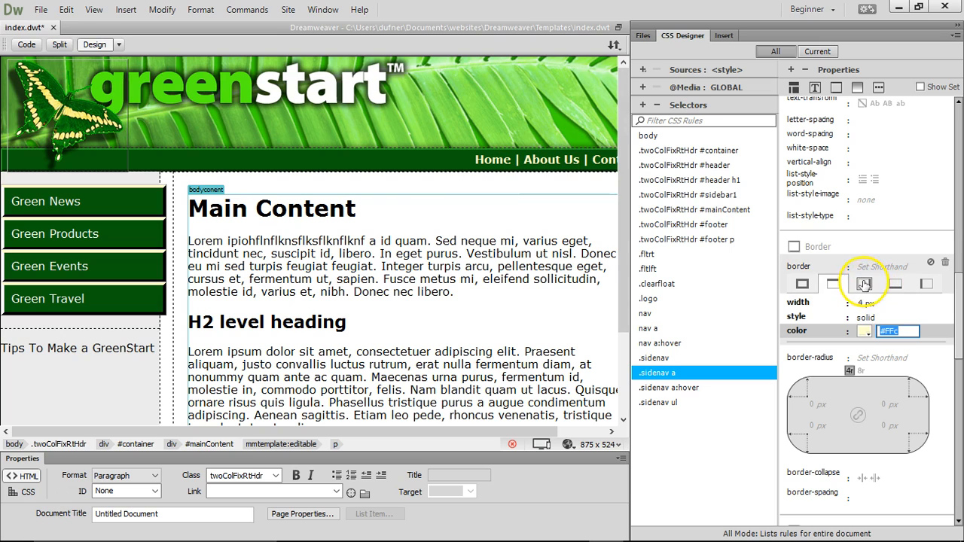
left_click(920, 287)
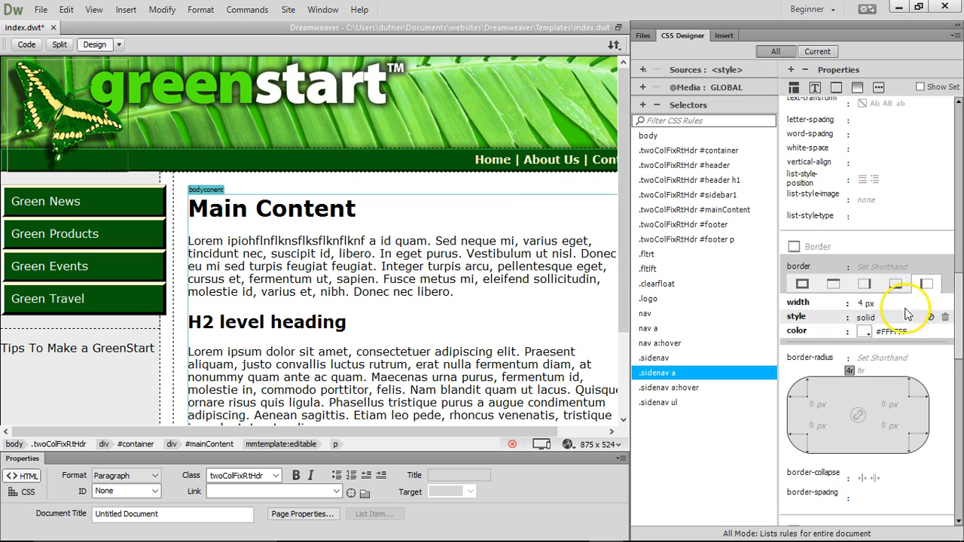
left_click(864, 285)
left_click(864, 330)
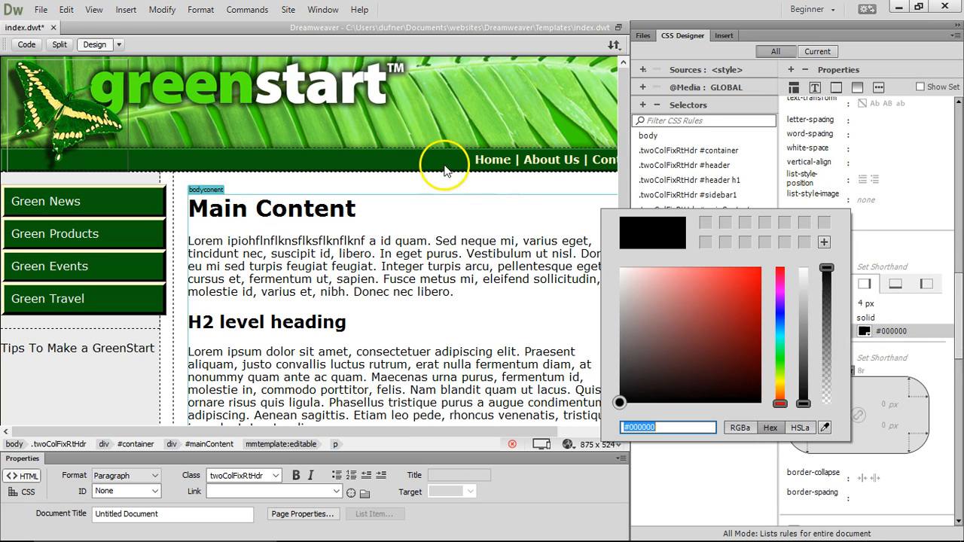
left_click(824, 427)
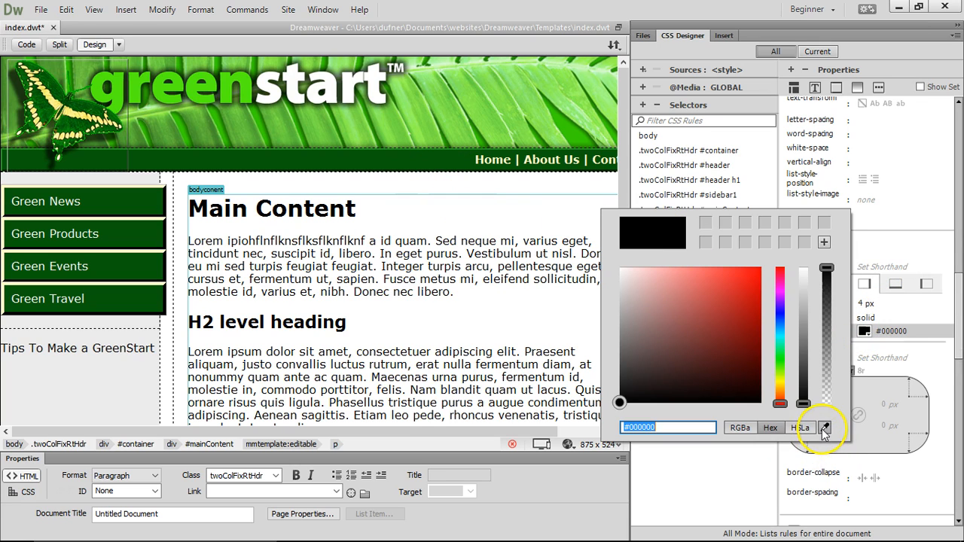
left_click(426, 144)
left_click_drag(749, 360, 747, 369)
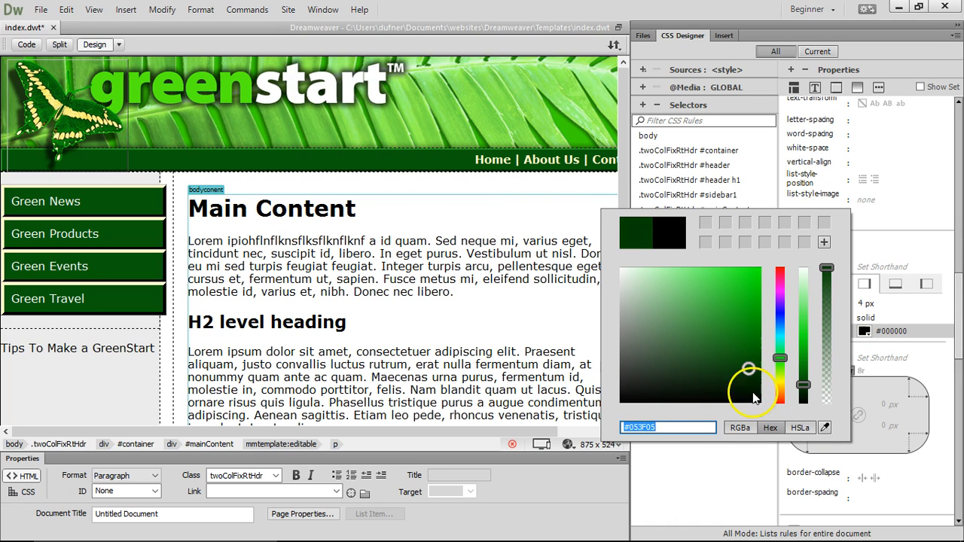
left_click(589, 419)
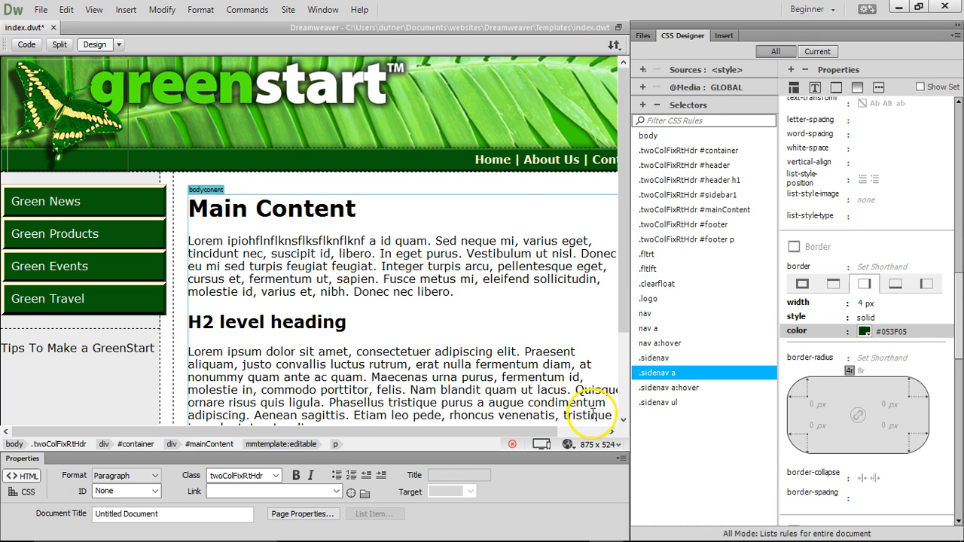
key("Return")
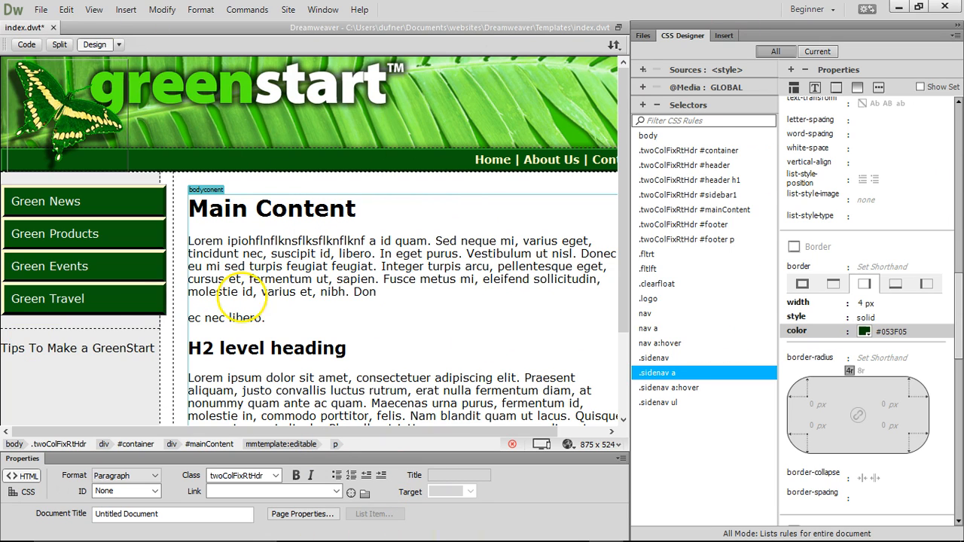
mouse_move(488, 539)
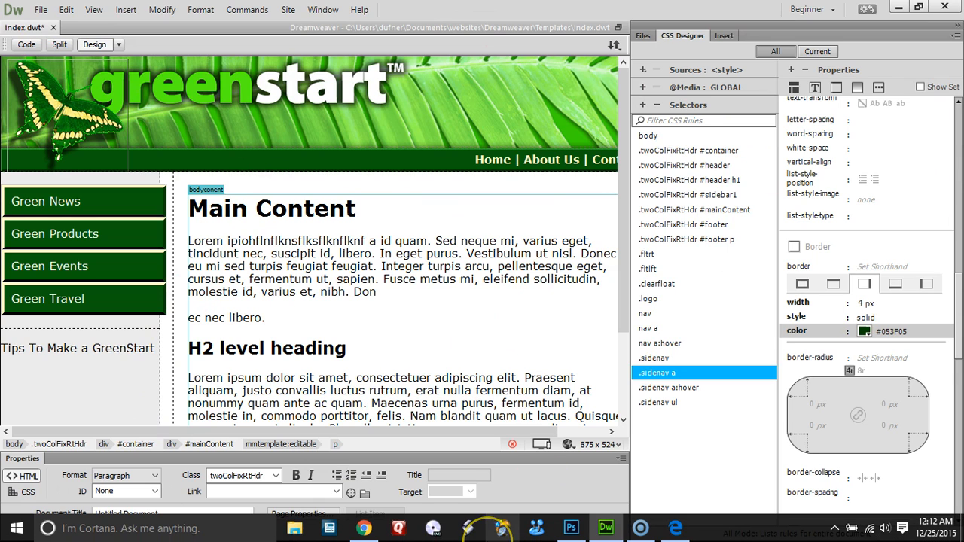